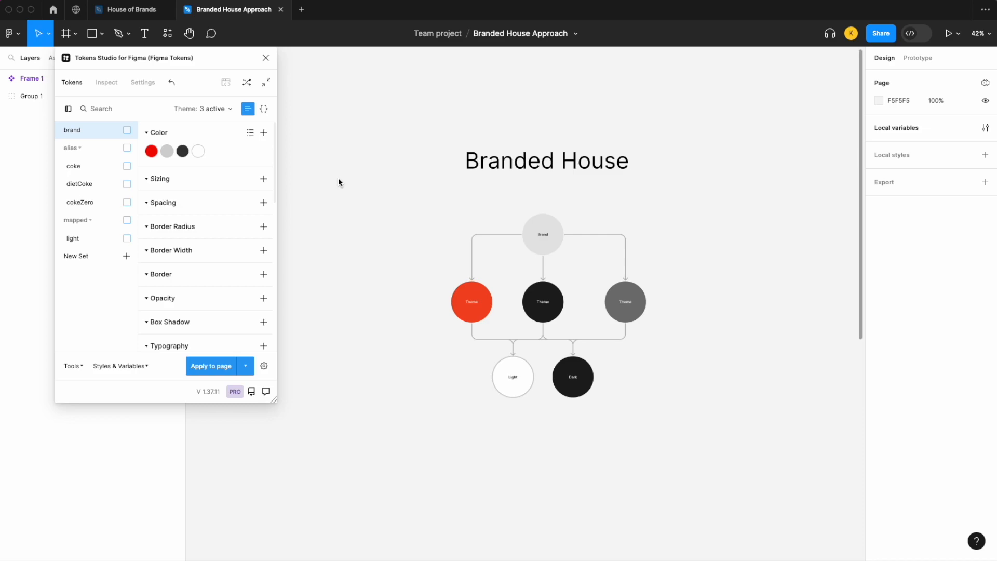
# - Switch to the House of Brands file
pyautogui.click(134, 10)
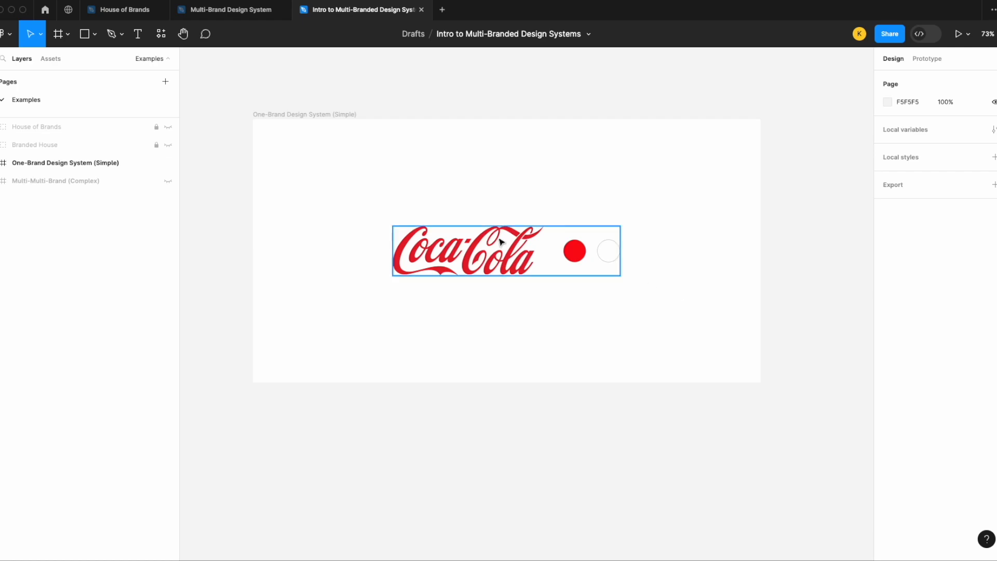
# - Unhide the Branded House layer on the Examples page
pyautogui.click(171, 146)
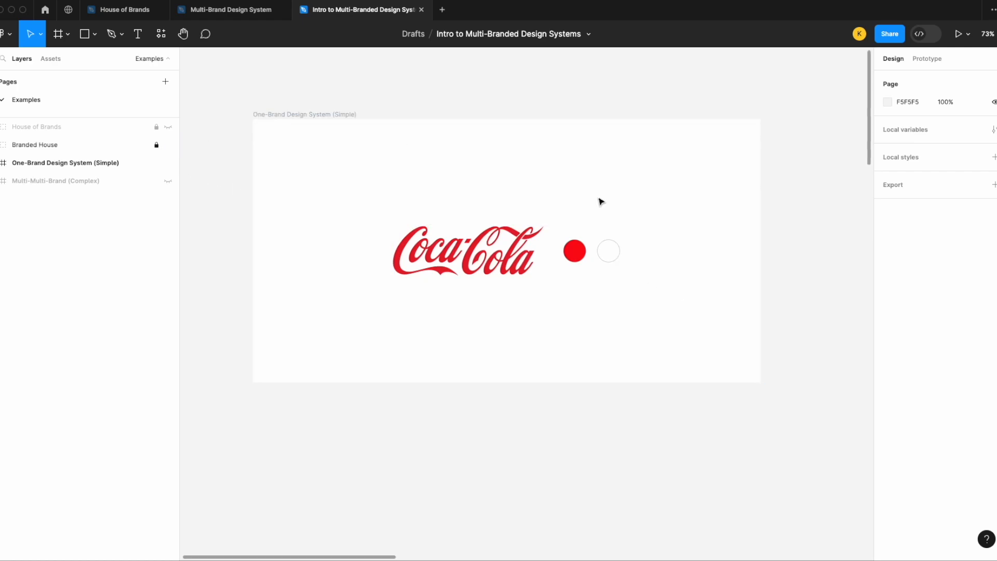
pyautogui.keyDown('ctrl'); pyautogui.scroll(-5, 600, 202); pyautogui.keyUp('ctrl')
pyautogui.hscroll(5, 601, 202)
pyautogui.hscroll(3, 600, 202)
pyautogui.keyDown('ctrl'); pyautogui.scroll(5, 537, 222); pyautogui.keyUp('ctrl')
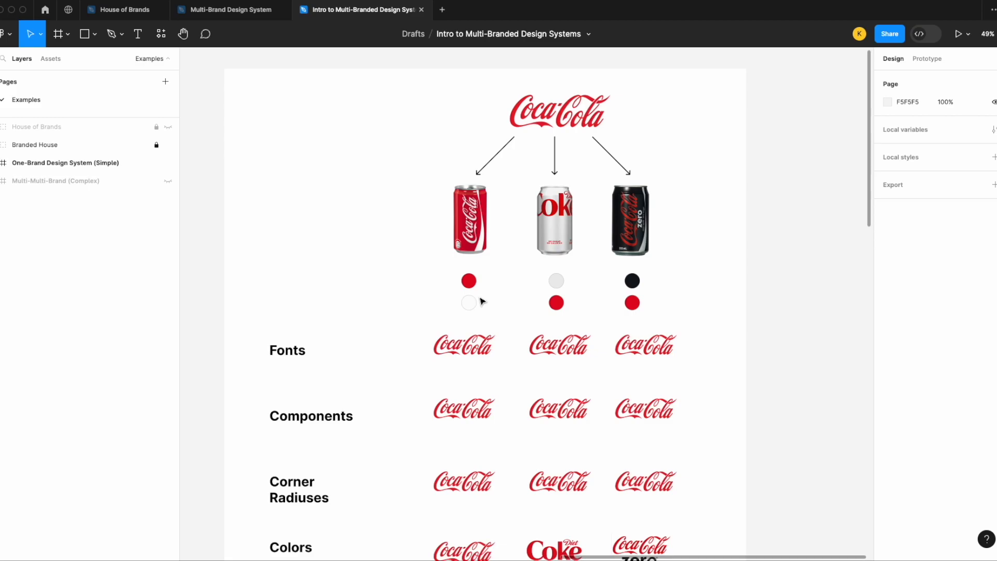
# - Examine the Branded House comparison of the Coca-Cola products and the Brand, Theme and Light/Dark diagram below it
pyautogui.scroll(-2, 482, 301)
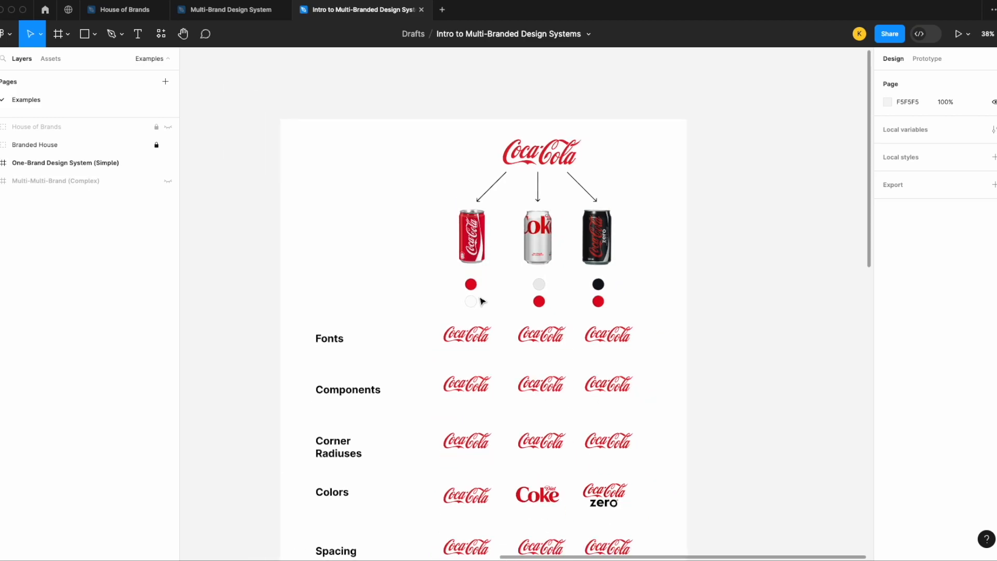
pyautogui.scroll(-2, 483, 301)
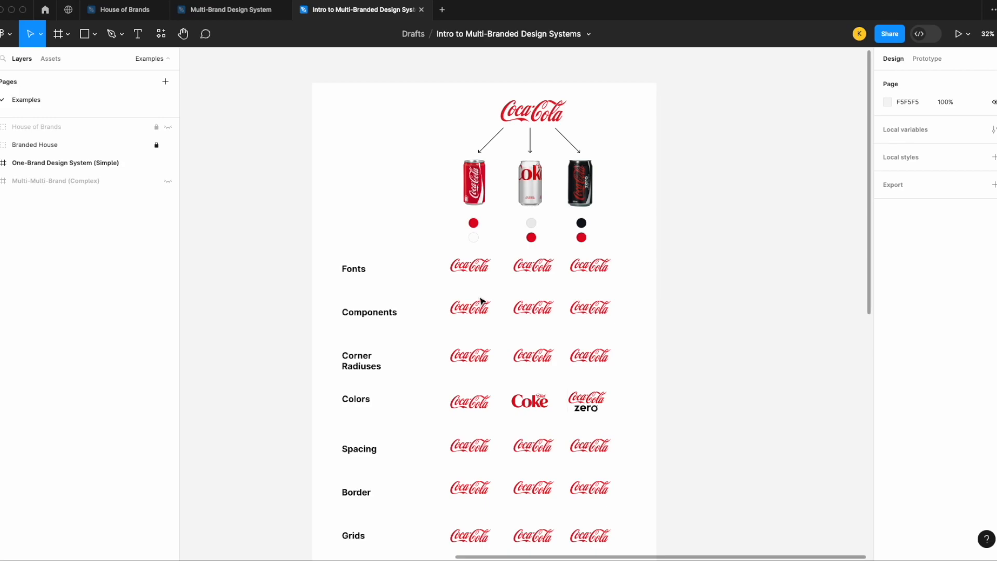
pyautogui.scroll(-3, 482, 300)
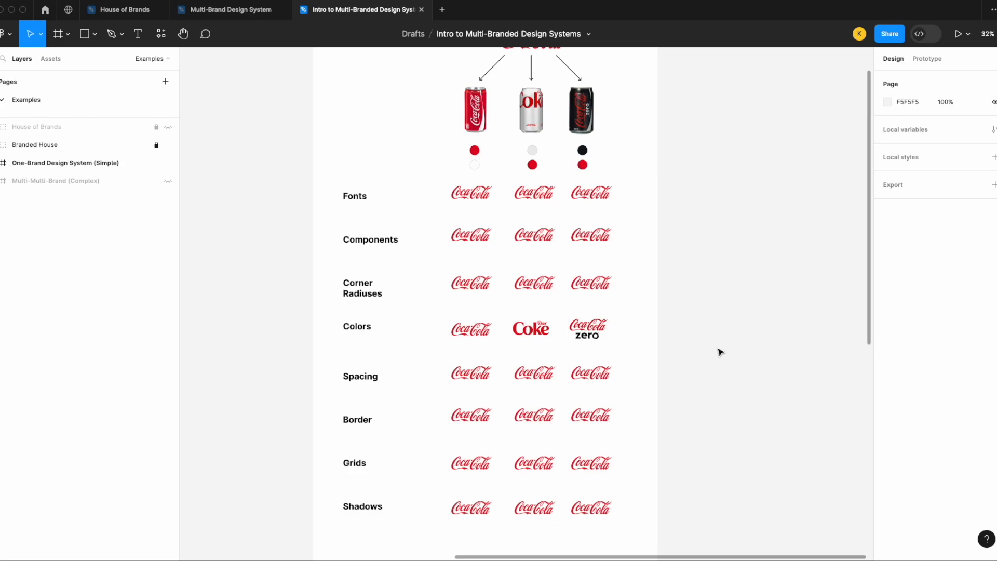
pyautogui.scroll(-3, 720, 353)
pyautogui.scroll(-5, 719, 350)
pyautogui.scroll(4, 615, 443)
pyautogui.scroll(-3, 550, 280)
pyautogui.scroll(6, 550, 281)
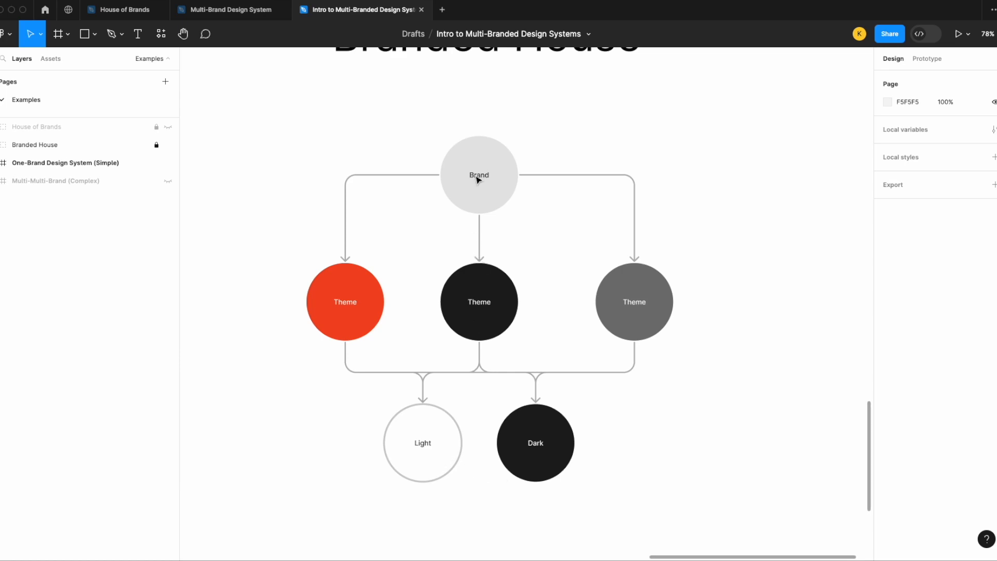
pyautogui.scroll(-10, 557, 178)
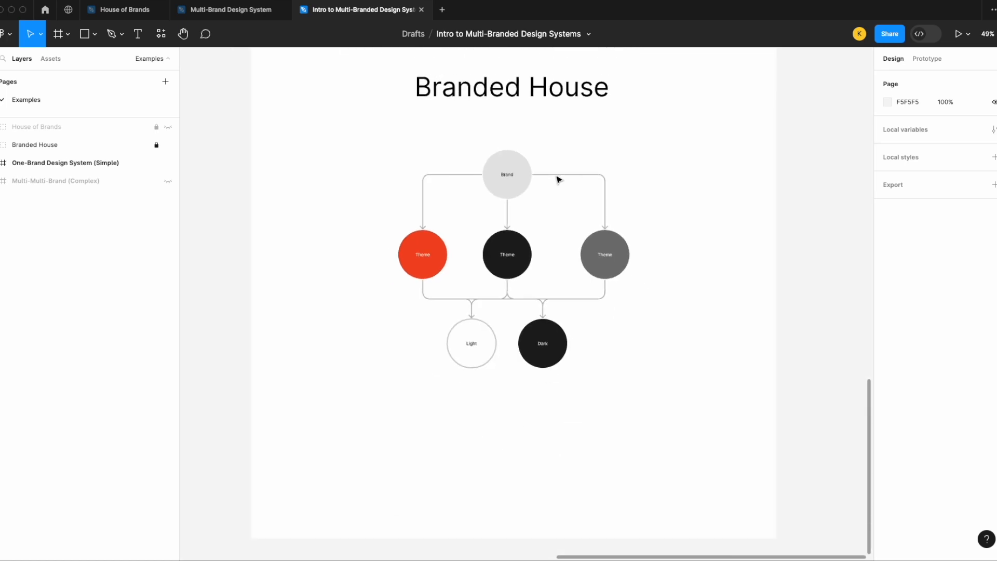
pyautogui.scroll(5, 559, 180)
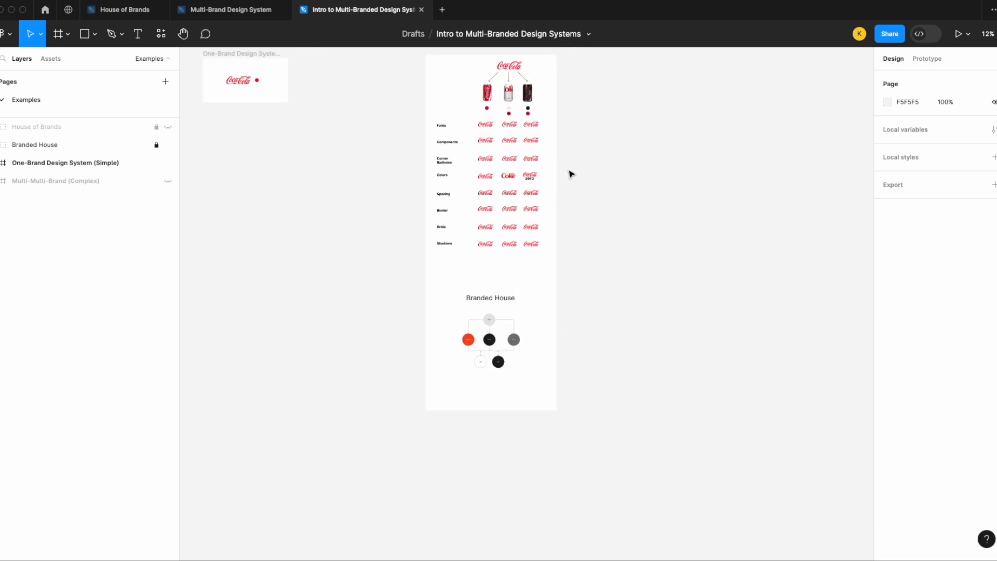
# - Unhide the Multi-Multi-Brand (Complex) frame and the House of Brands layer
pyautogui.click(167, 181)
pyautogui.click(169, 128)
pyautogui.hscroll(5, 447, 187)
pyautogui.scroll(2, 526, 111)
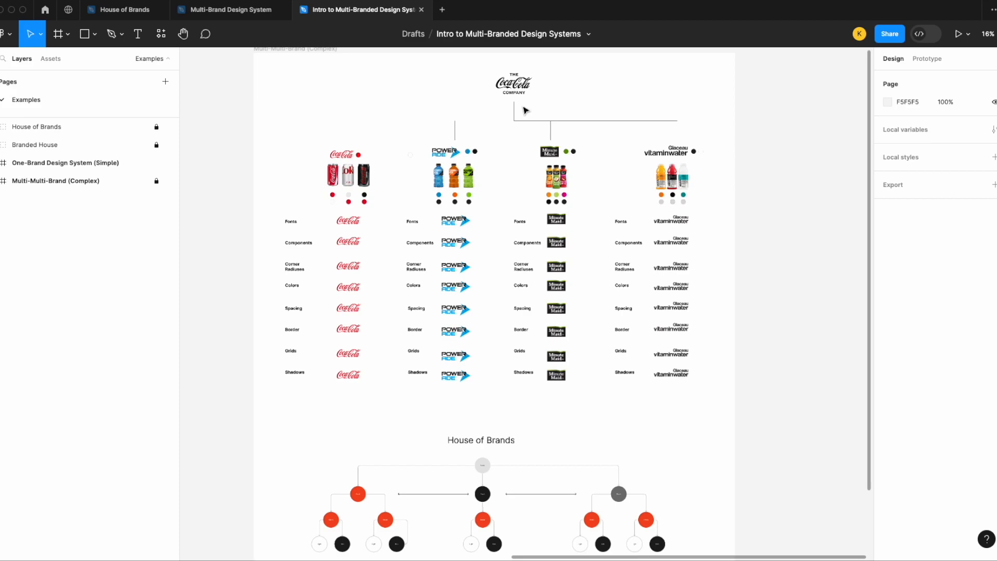
# - Examine the Coca-Cola Company multi-brand comparison and the House of Brands hierarchy from Global down to the Light and Dark modes
pyautogui.scroll(2, 525, 110)
pyautogui.scroll(2, 527, 106)
pyautogui.scroll(-1, 539, 109)
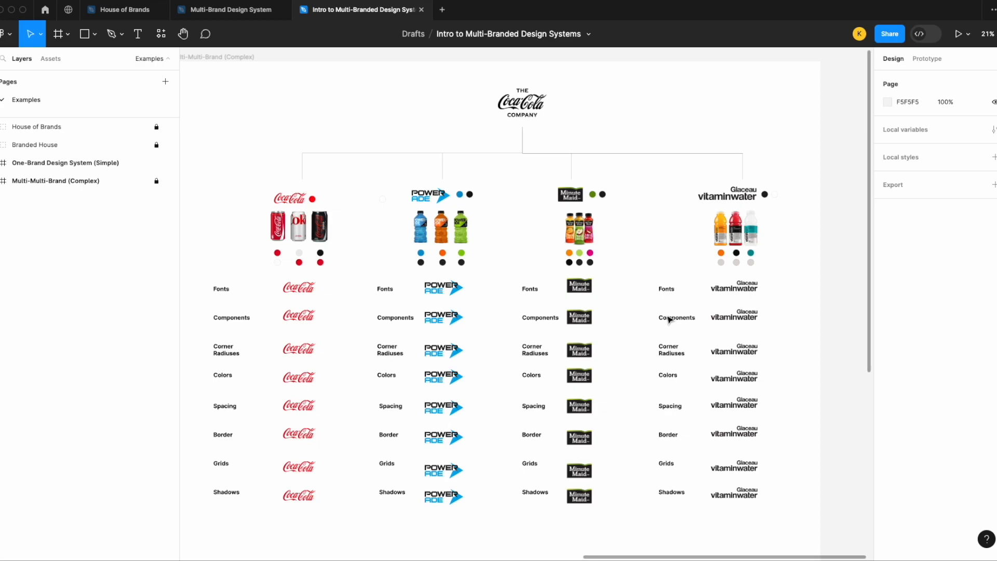
pyautogui.scroll(-10, 670, 319)
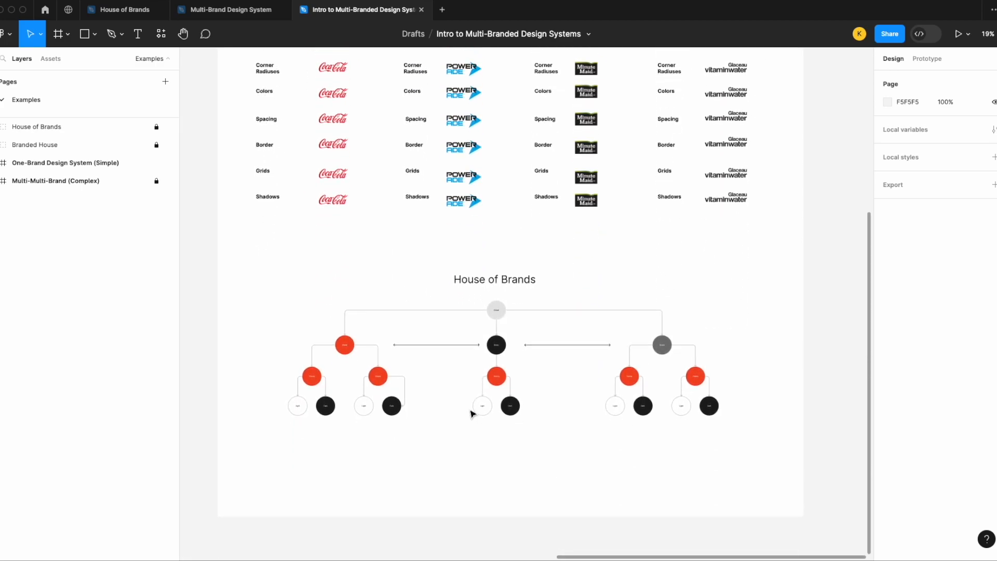
pyautogui.scroll(3, 472, 412)
pyautogui.scroll(-3, 542, 290)
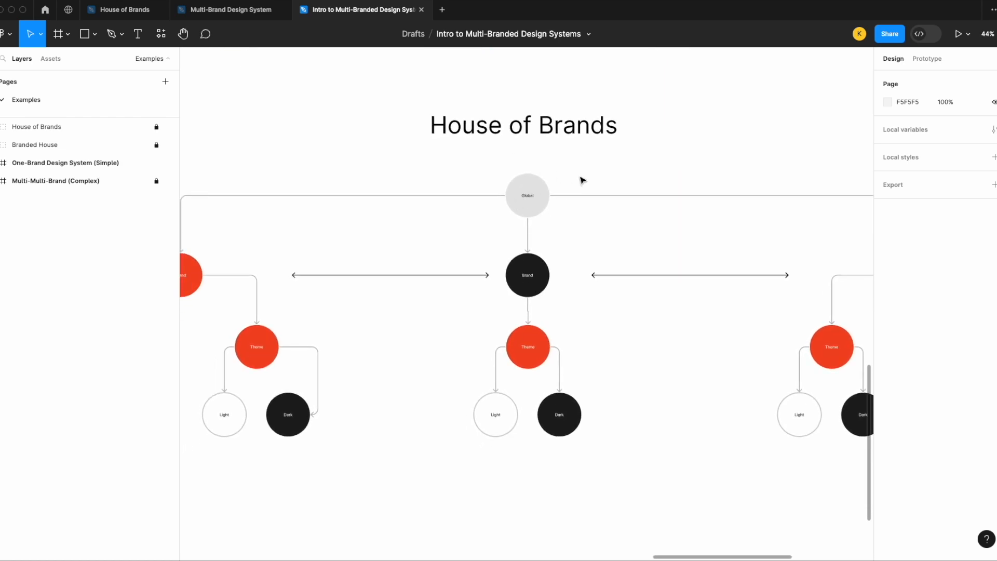
pyautogui.scroll(1, 558, 191)
pyautogui.scroll(-1, 538, 278)
pyautogui.scroll(-1, 537, 278)
pyautogui.scroll(-2, 537, 276)
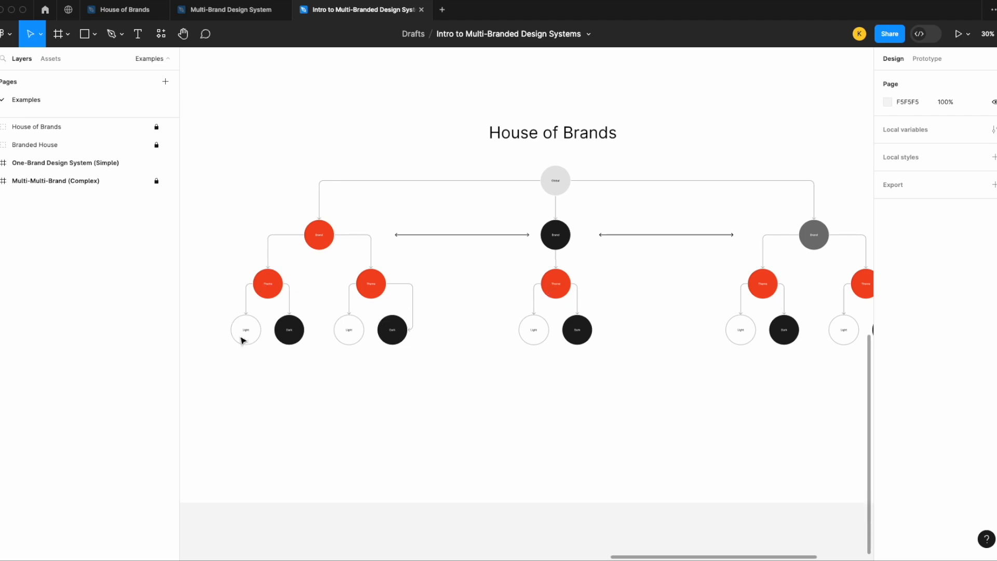
pyautogui.scroll(5, 242, 340)
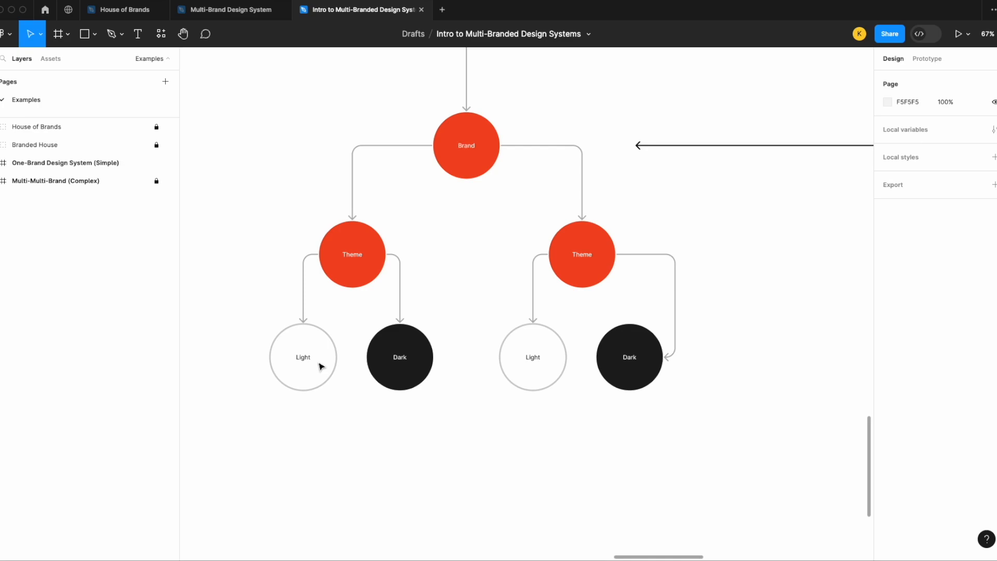
# - Compare the Branded House diagram with the House of Brands diagram, including their Theme and Light/Dark levels
pyautogui.scroll(-6, 321, 367)
pyautogui.scroll(3, 320, 365)
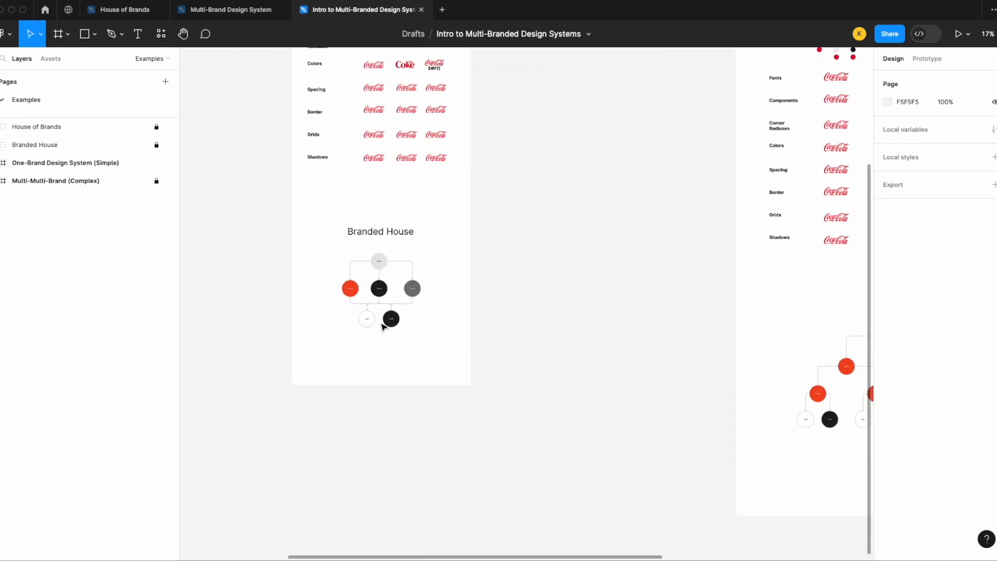
pyautogui.scroll(3, 383, 326)
pyautogui.scroll(2, 374, 363)
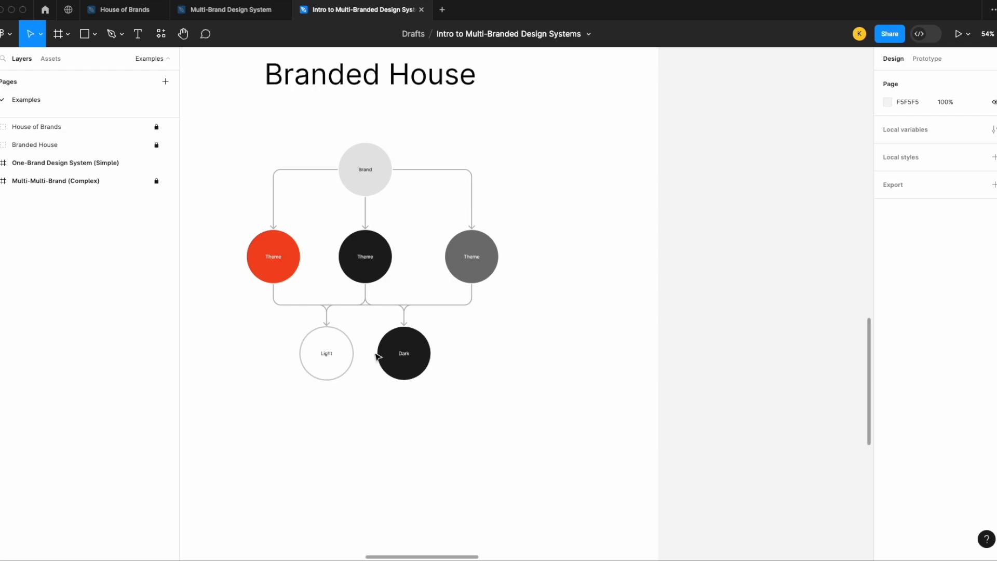
pyautogui.scroll(-5, 487, 356)
pyautogui.hscroll(2, 468, 387)
pyautogui.scroll(1, 460, 383)
pyautogui.scroll(2, 379, 391)
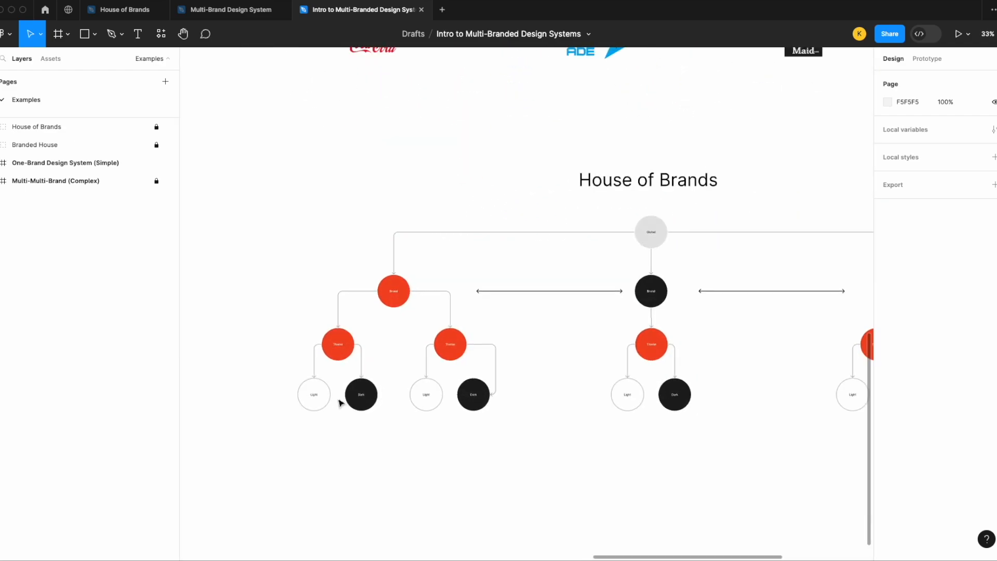
pyautogui.scroll(1, 341, 403)
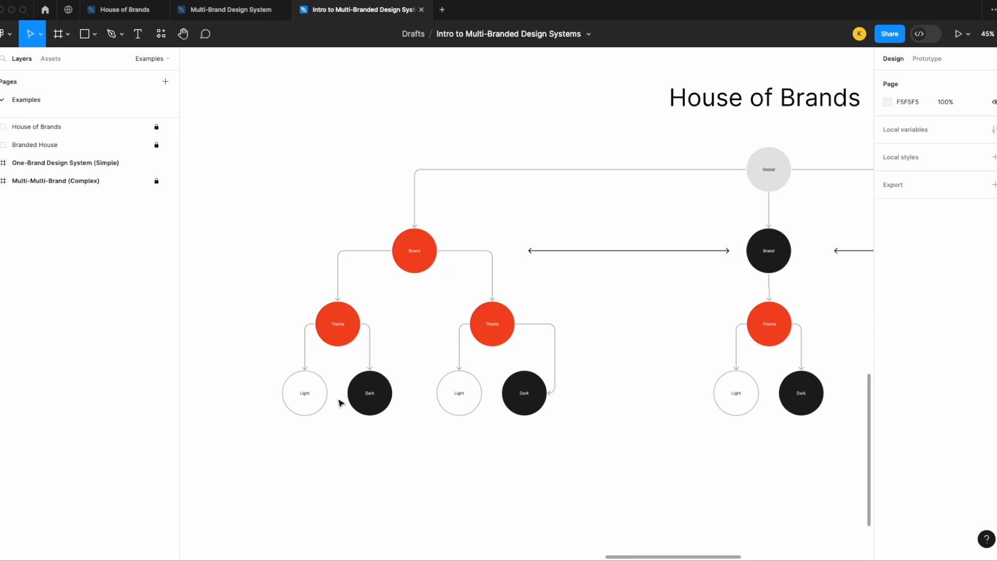
pyautogui.scroll(-3, 340, 403)
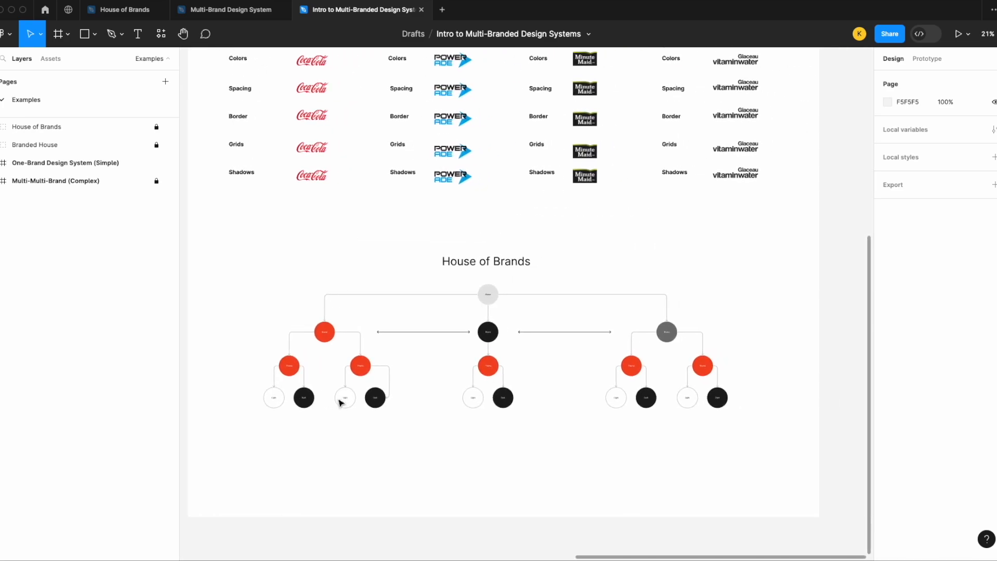
pyautogui.scroll(1, 382, 400)
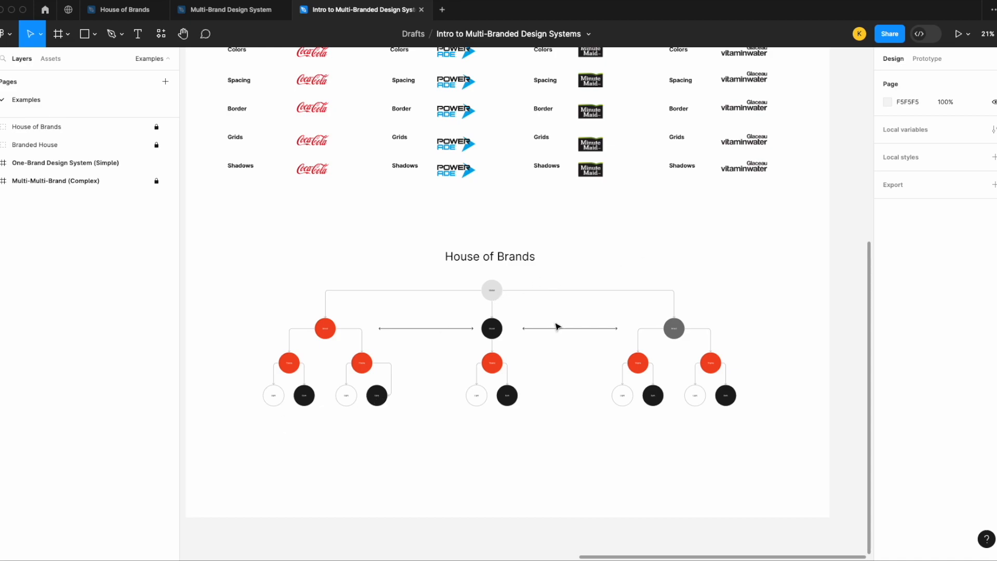
pyautogui.scroll(-3, 557, 327)
pyautogui.hscroll(-4, 557, 327)
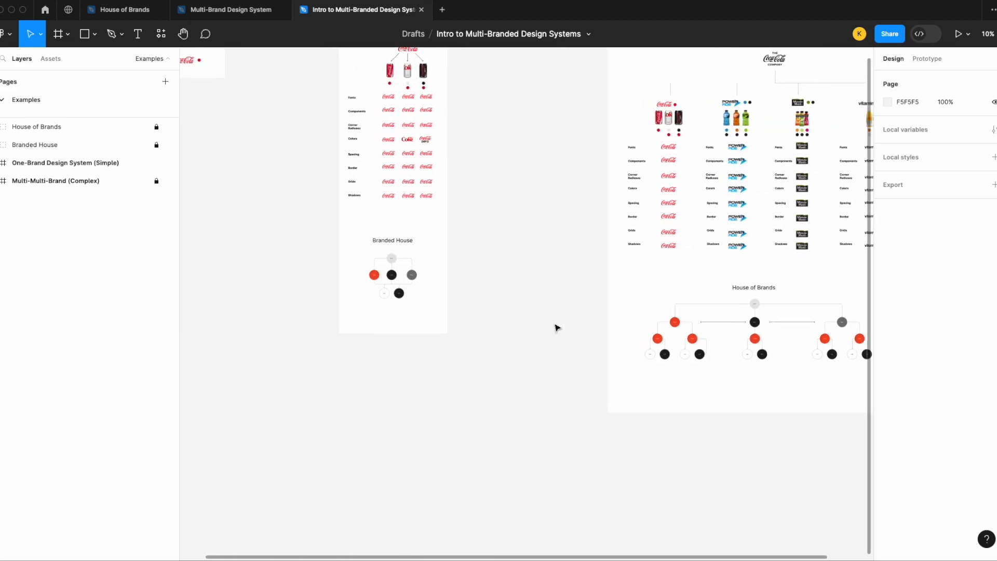
pyautogui.scroll(1, 412, 282)
pyautogui.scroll(-5, 394, 254)
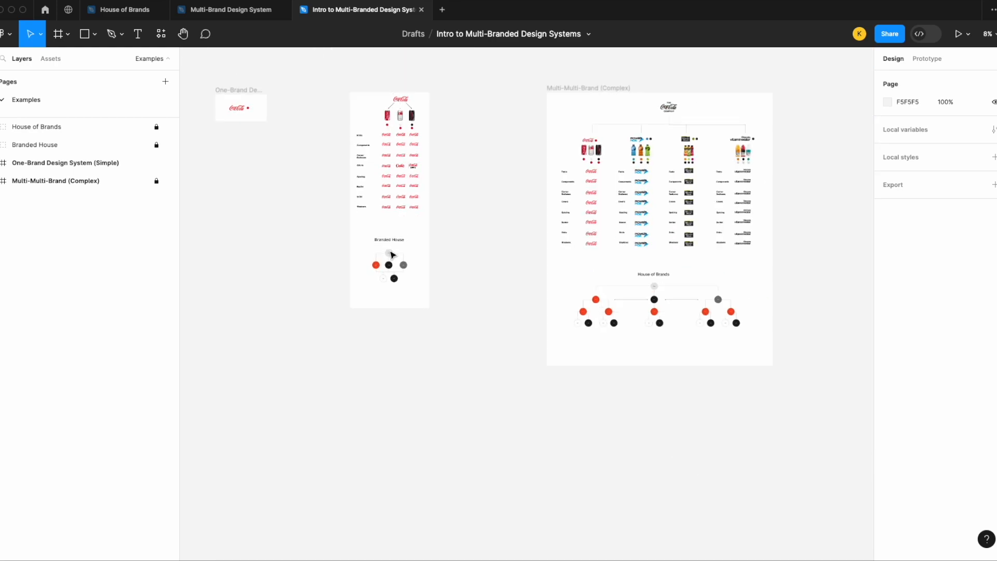
pyautogui.hscroll(2, 398, 255)
pyautogui.hscroll(-3, 397, 254)
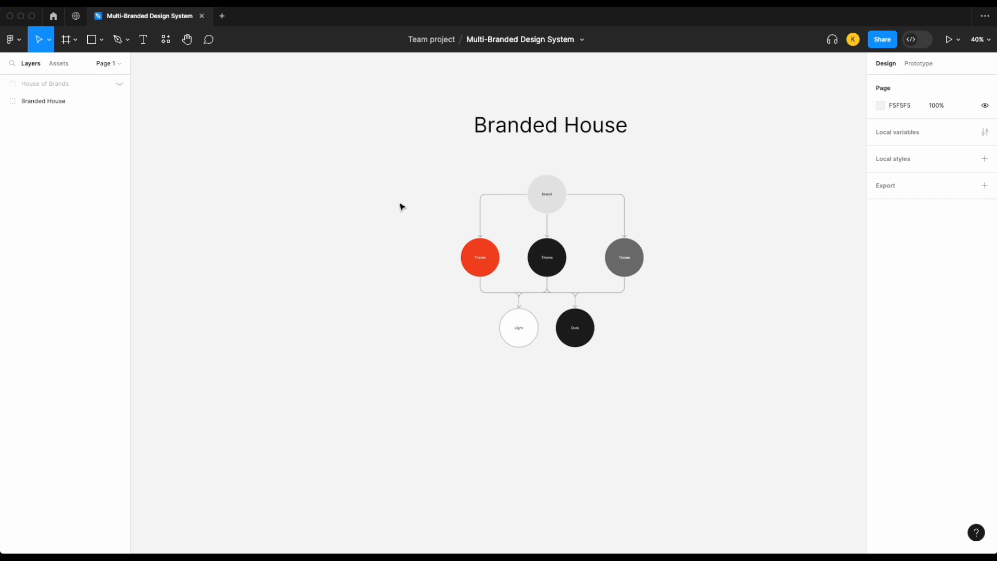
# - Run the Tokens Studio for Figma plugin and start a new empty token file
pyautogui.click(276, 7)
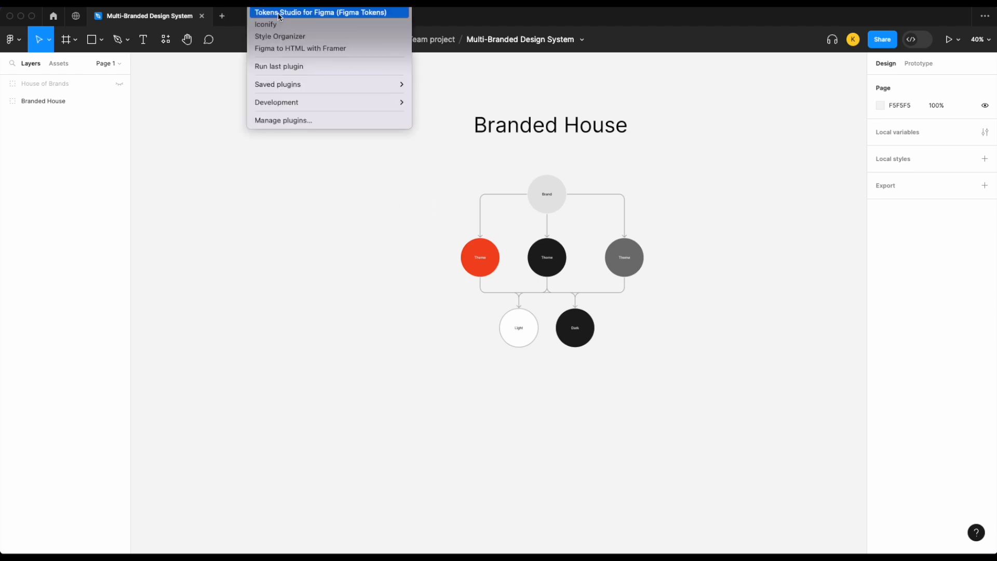
pyautogui.click(278, 13)
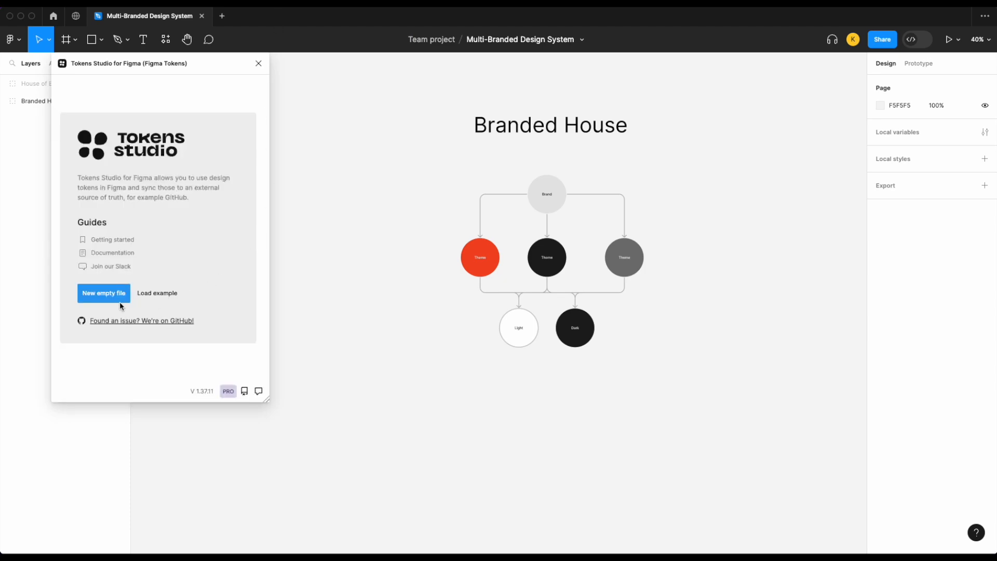
pyautogui.click(120, 301)
# - Rename the global token set as brand
pyautogui.rightClick(97, 138)
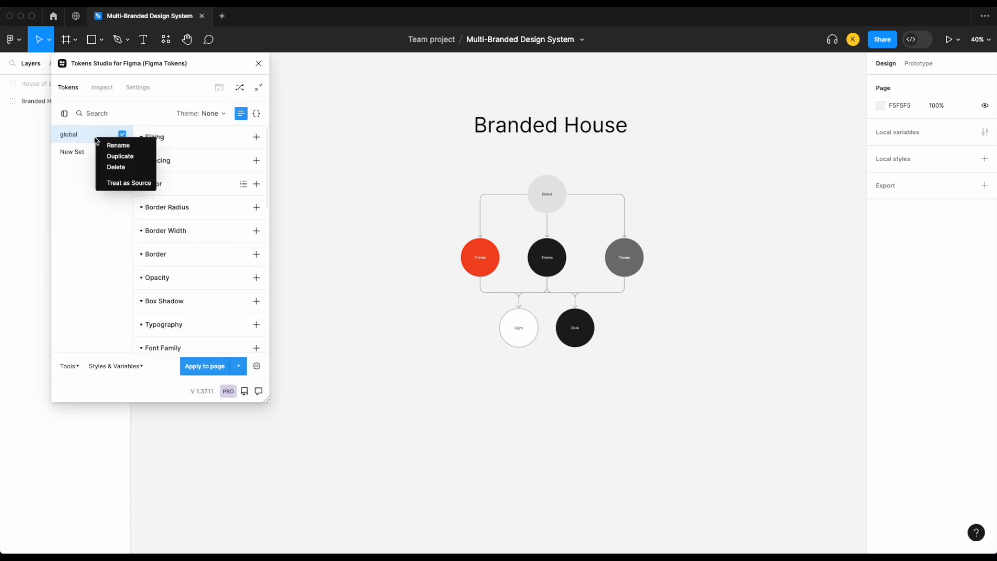
pyautogui.click(119, 146)
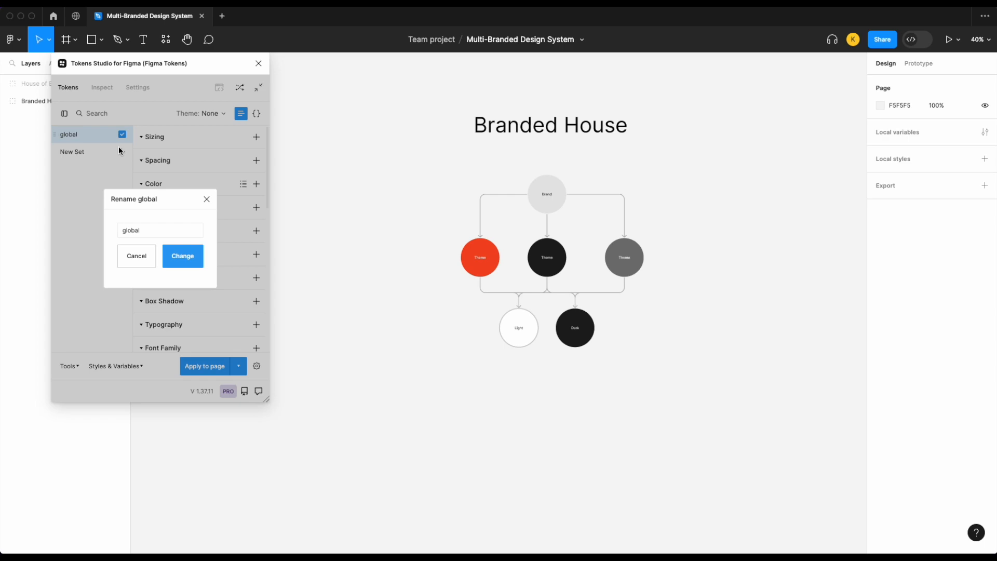
pyautogui.doubleClick(132, 232)
pyautogui.write('brand')
pyautogui.click(182, 259)
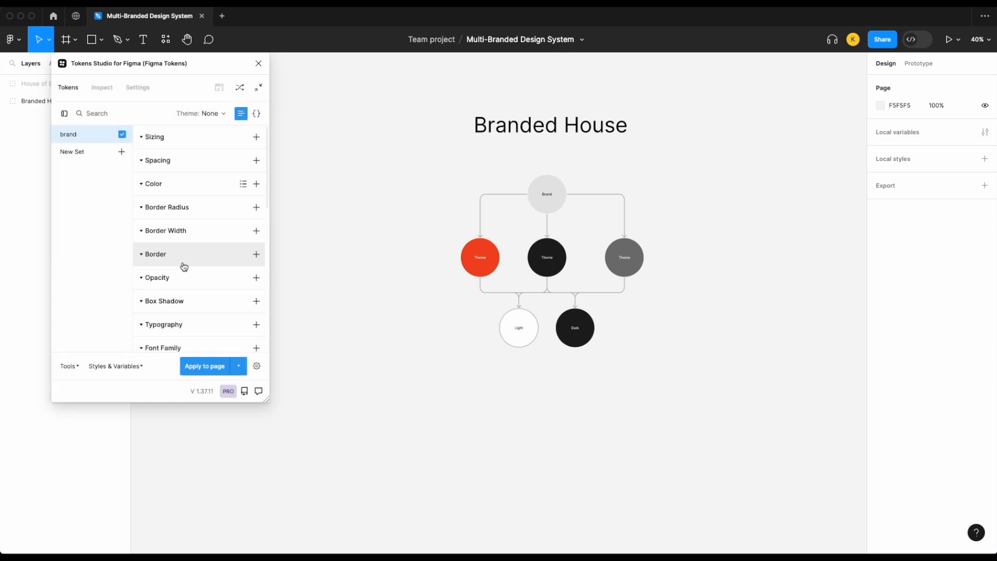
# - Create a color token named Red-500 with the value #f00 in the brand set
pyautogui.click(256, 190)
pyautogui.write('Red-50')
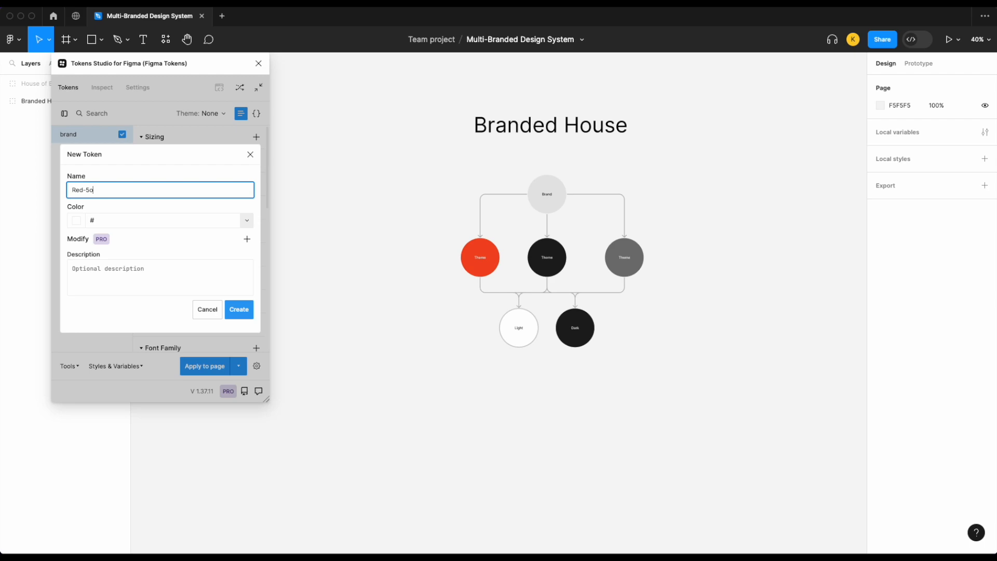
pyautogui.write('0')
pyautogui.click(79, 225)
pyautogui.moveTo(133, 222); pyautogui.dragTo(280, 172)
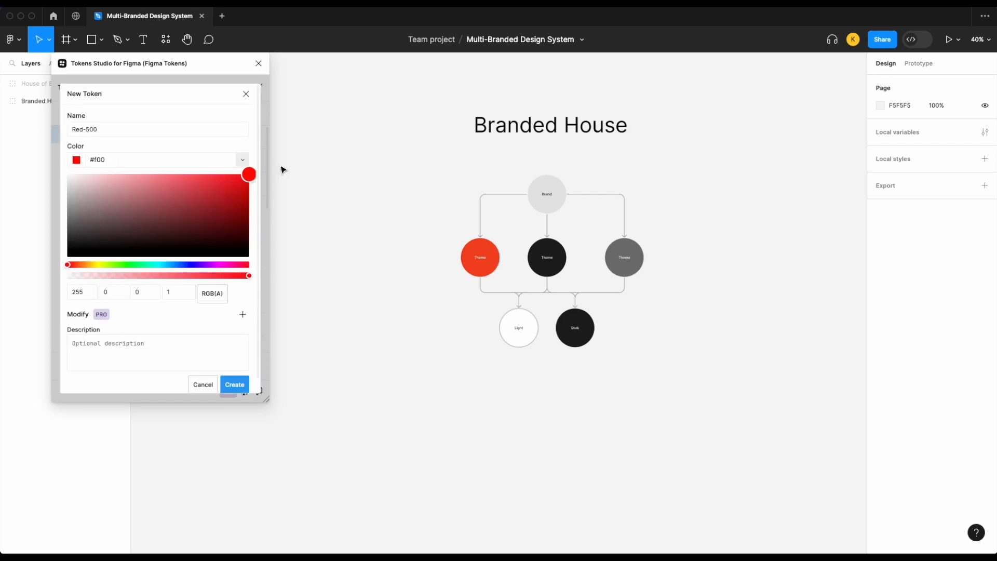
pyautogui.click(235, 385)
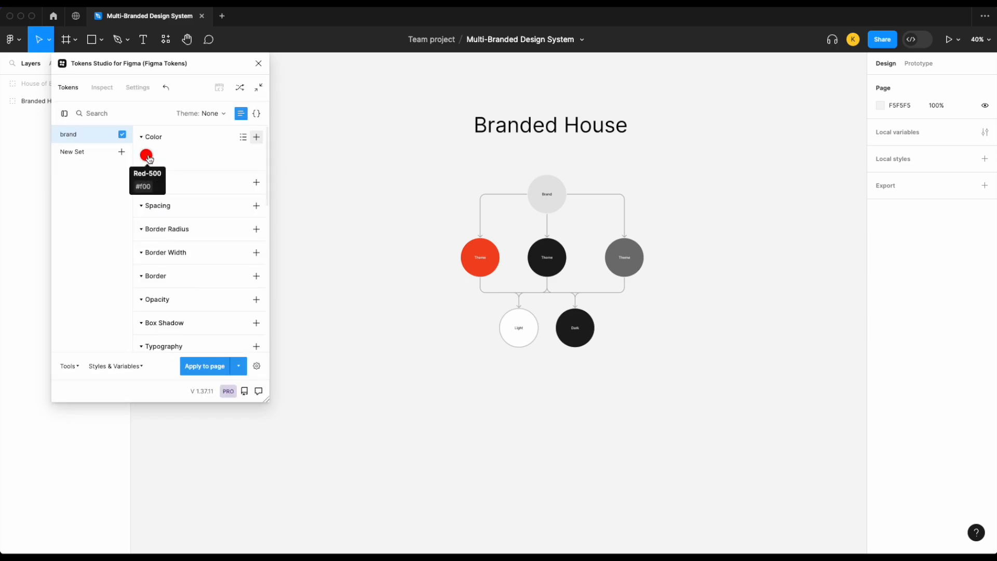
# - Create a color token named Grey-200 with the value #ccc in the brand set
pyautogui.click(256, 137)
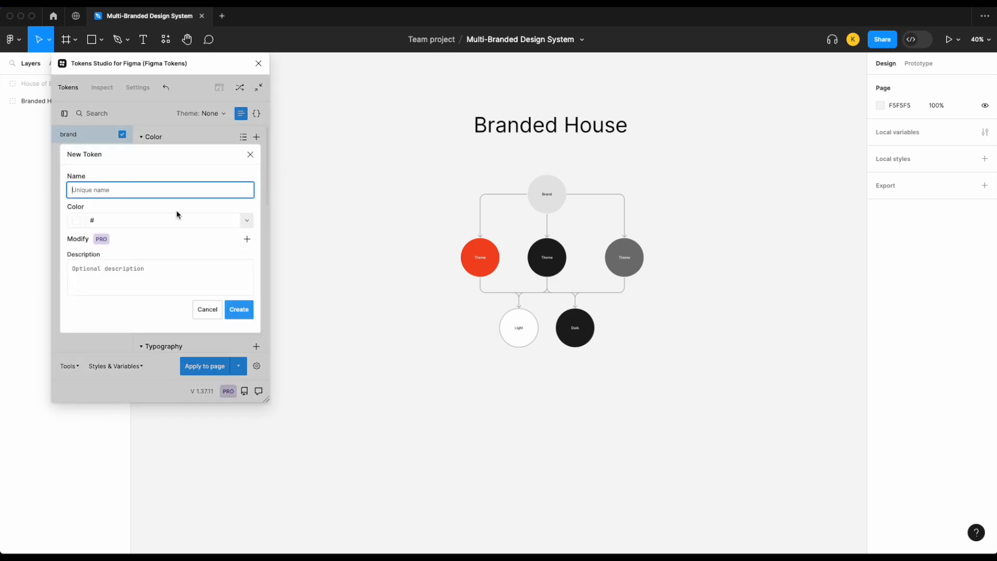
pyautogui.write('Grey-200')
pyautogui.click(76, 220)
pyautogui.moveTo(94, 202); pyautogui.dragTo(53, 188)
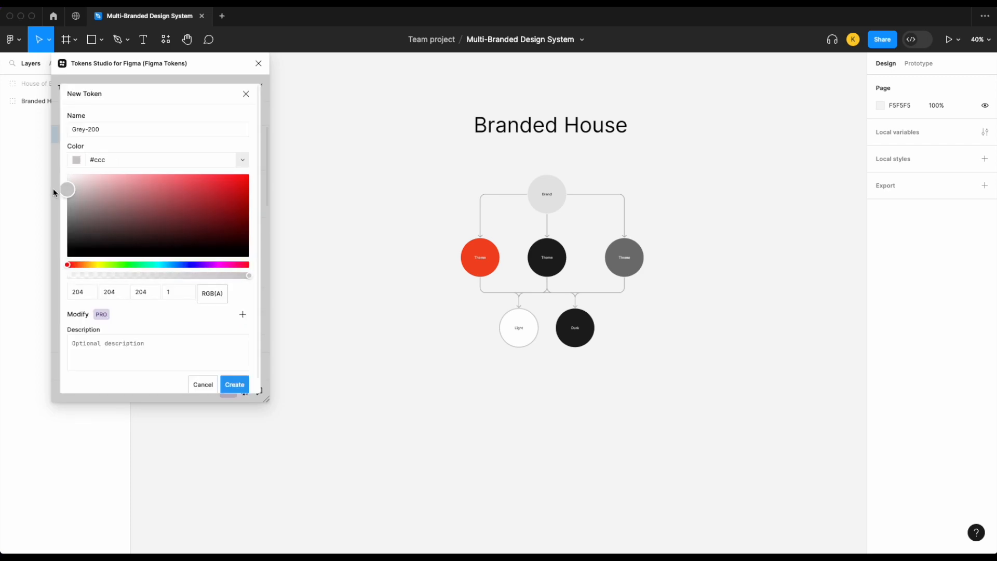
pyautogui.click(243, 391)
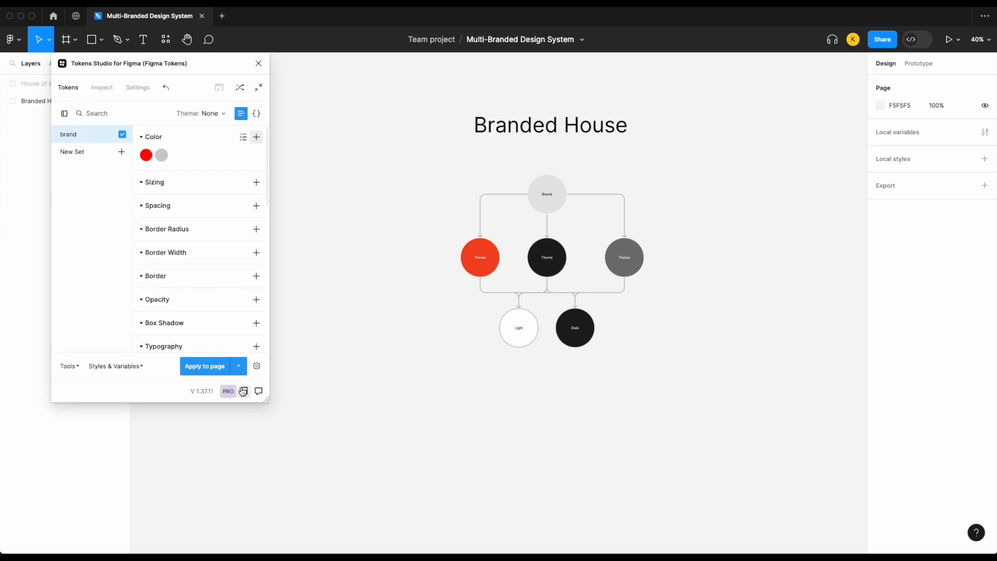
# - Create a color token named Grey-800 with the value #1f1f1f in the brand set
pyautogui.click(256, 136)
pyautogui.write('Grey-800')
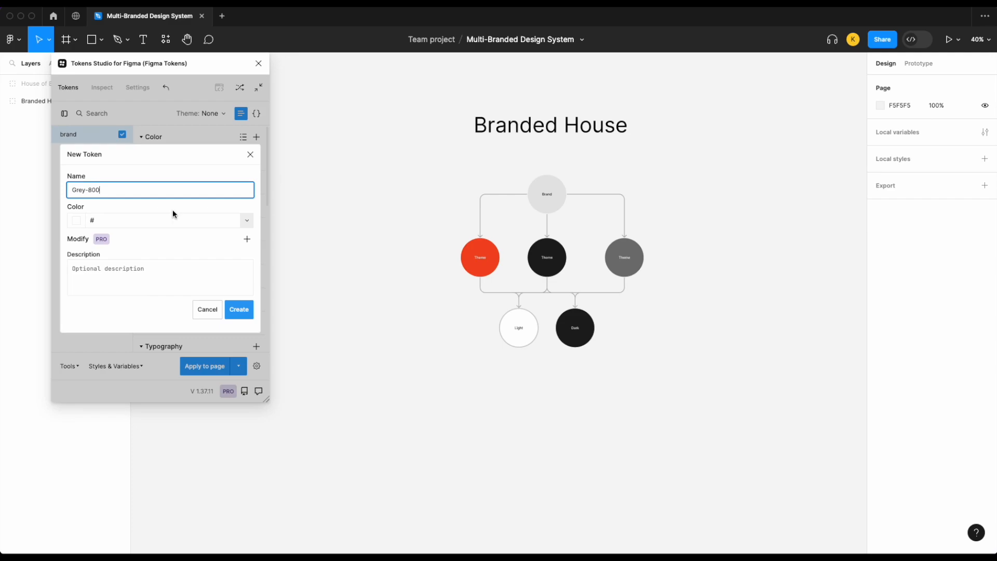
pyautogui.click(76, 220)
pyautogui.moveTo(79, 229); pyautogui.dragTo(62, 244)
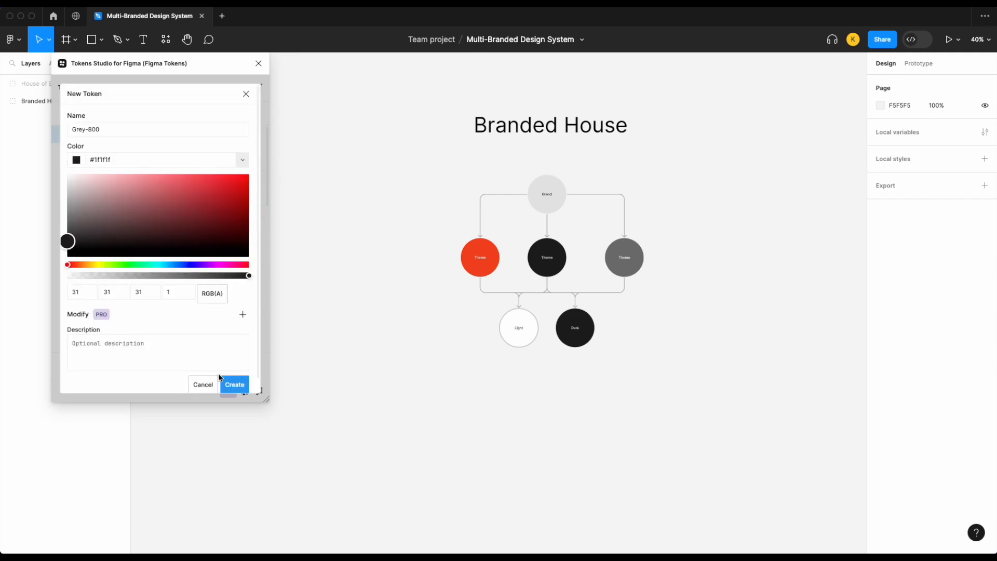
pyautogui.click(234, 385)
# - Create a color token named White with the value #fff in the brand set
pyautogui.click(256, 137)
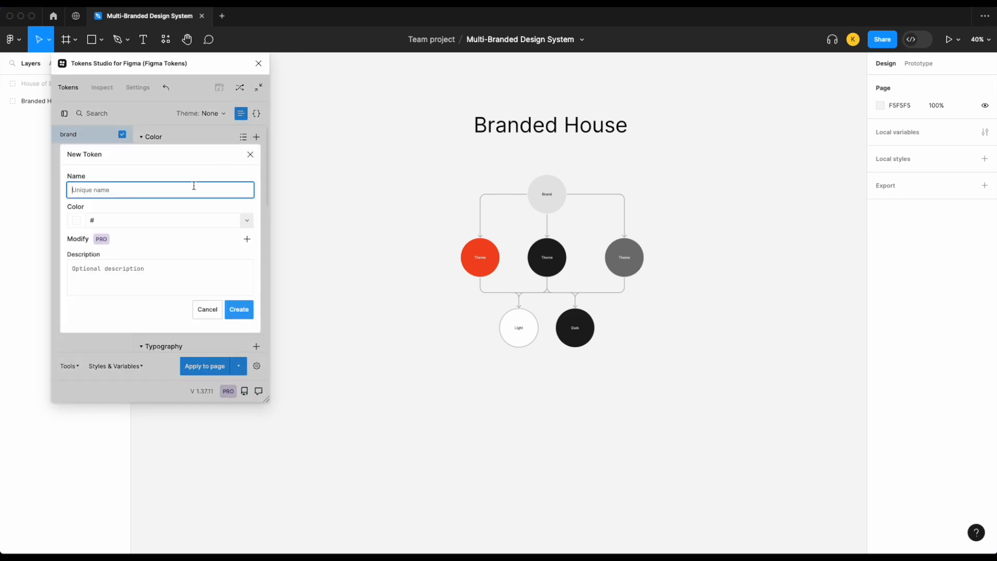
pyautogui.write('White')
pyautogui.click(76, 220)
pyautogui.moveTo(76, 225); pyautogui.dragTo(61, 165)
pyautogui.click(235, 385)
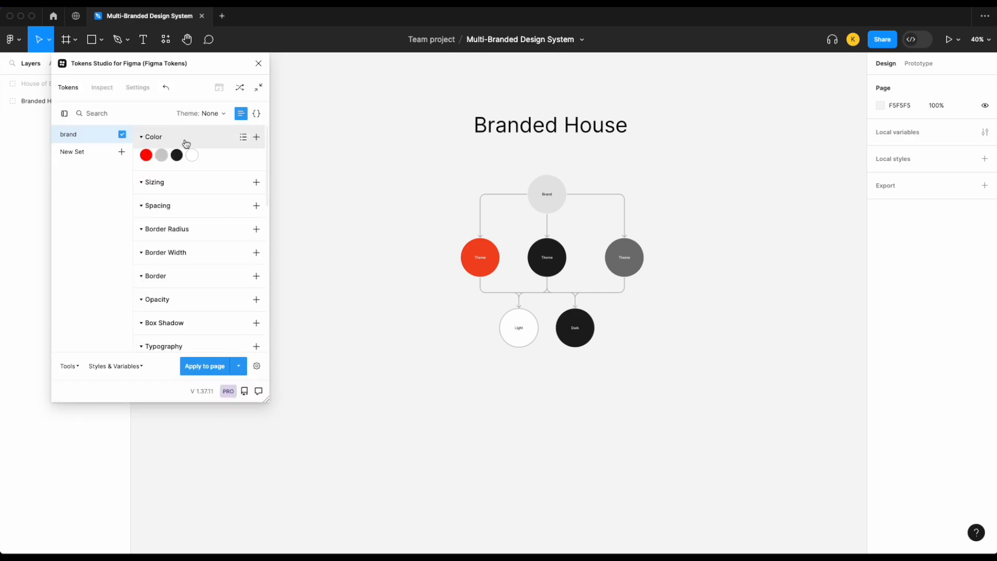
# - Create a new token set named alias/coke
pyautogui.click(122, 153)
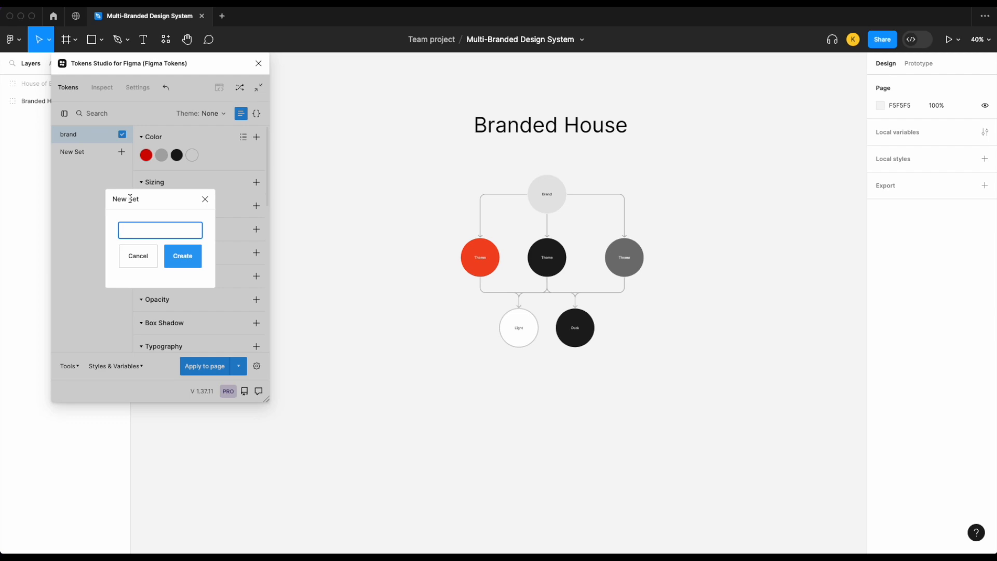
pyautogui.write('alias/coke')
pyautogui.click(183, 256)
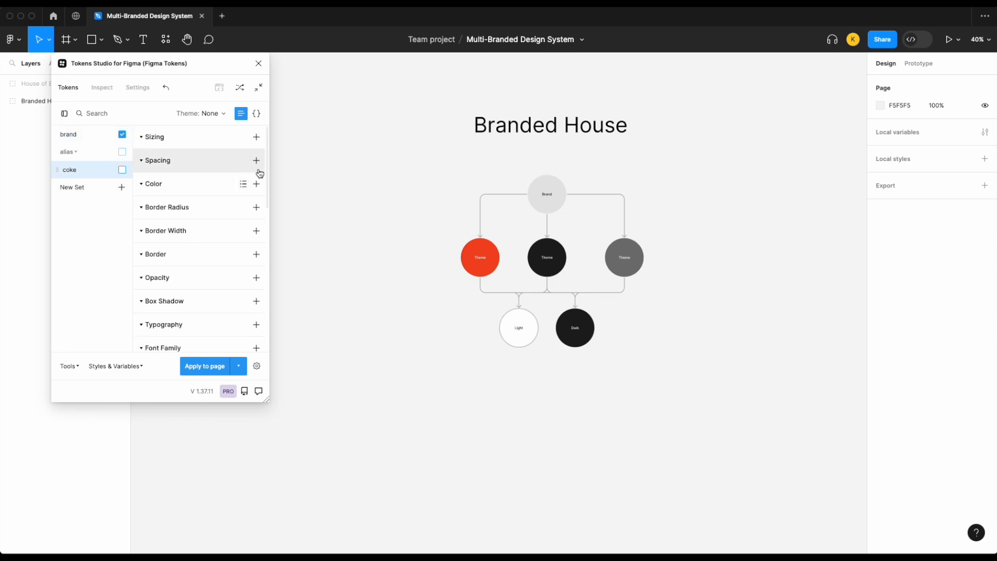
# - Create a Primary color token referencing {Red-500} in the coke set and compare it with the brand set's Red-500 token
pyautogui.click(256, 184)
pyautogui.write('Primary')
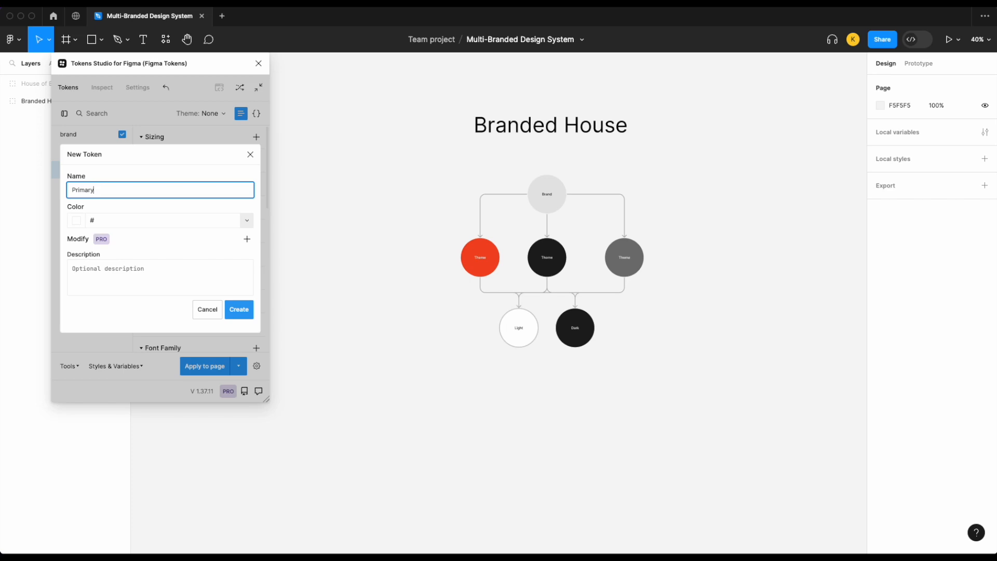
pyautogui.click(248, 221)
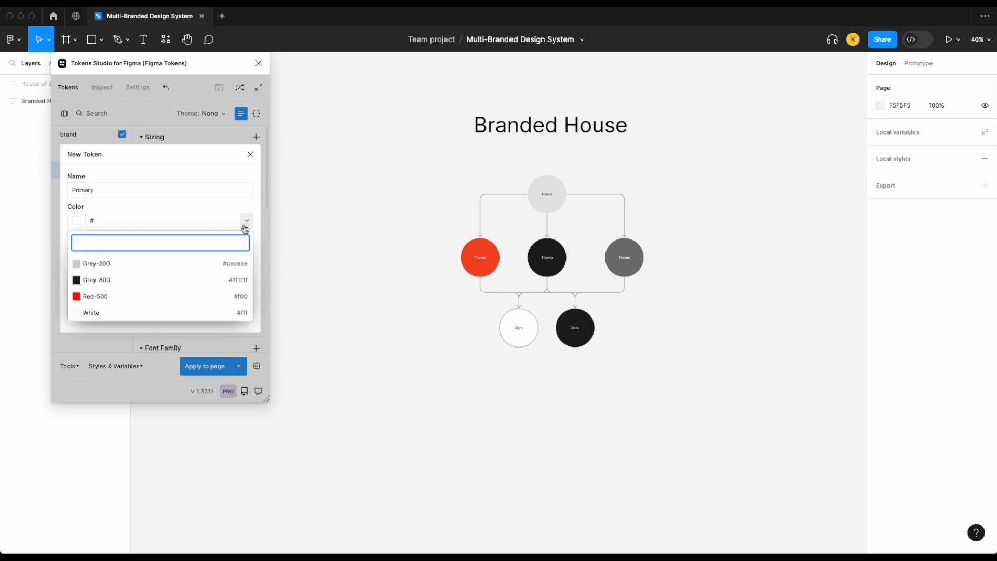
pyautogui.click(161, 299)
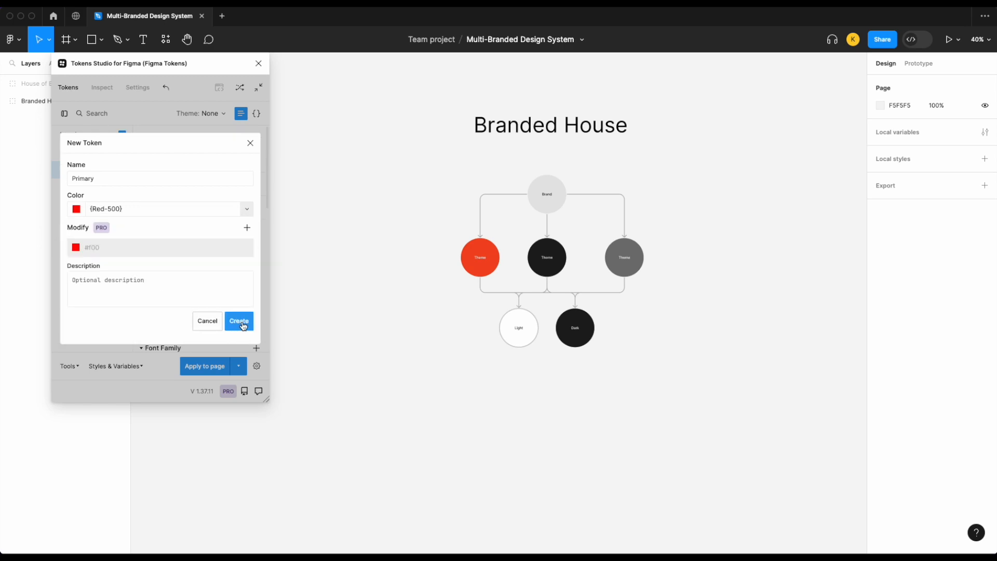
pyautogui.click(240, 321)
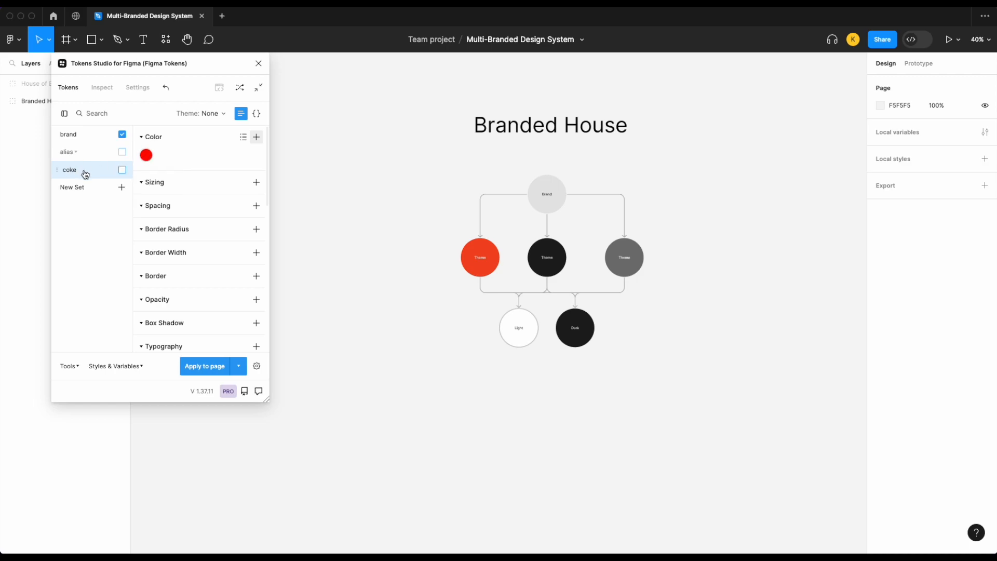
pyautogui.moveTo(143, 160)
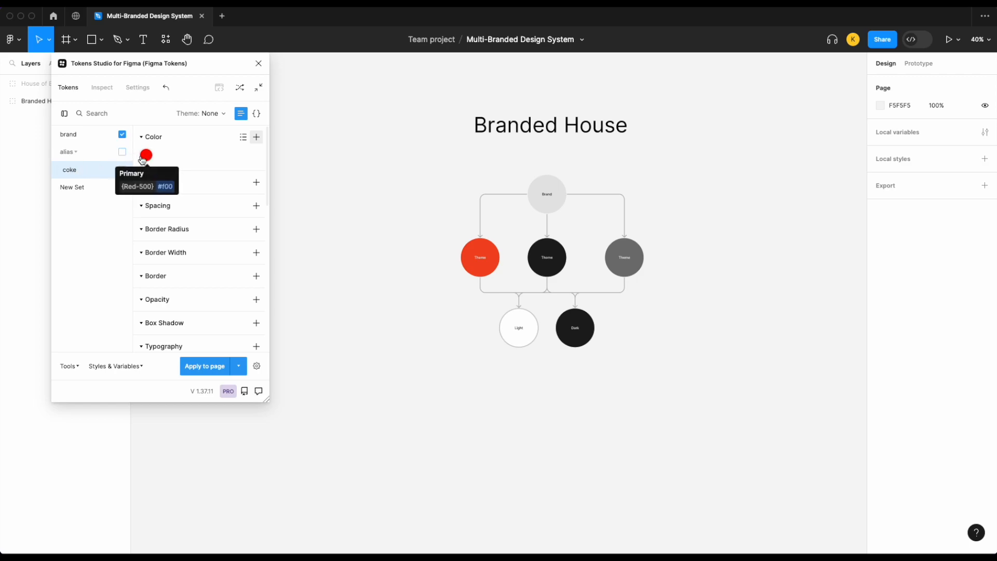
pyautogui.click(83, 136)
pyautogui.moveTo(150, 160)
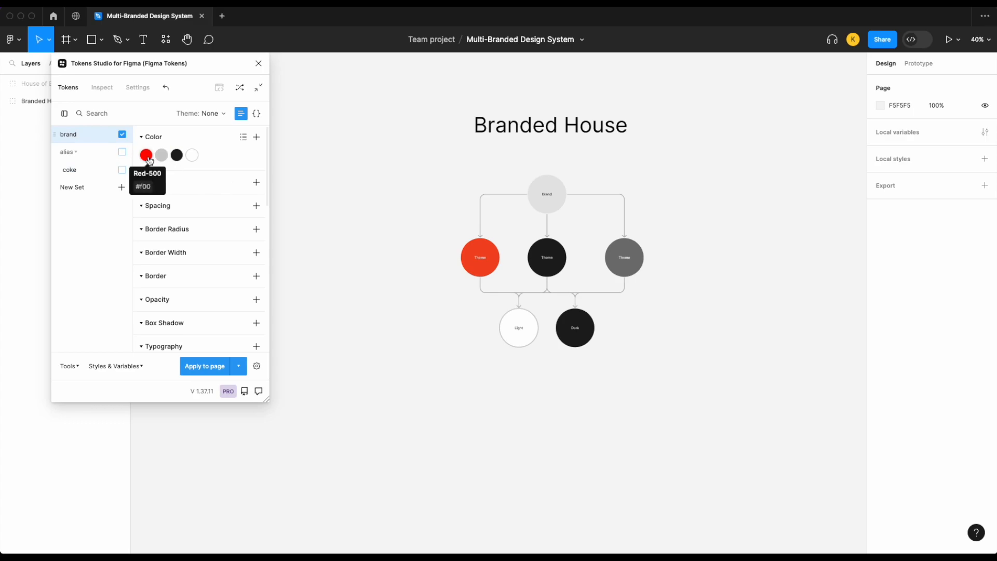
# - Create a Secondary color token referencing {White} in the coke set and review the coke and brand color tokens
pyautogui.click(78, 171)
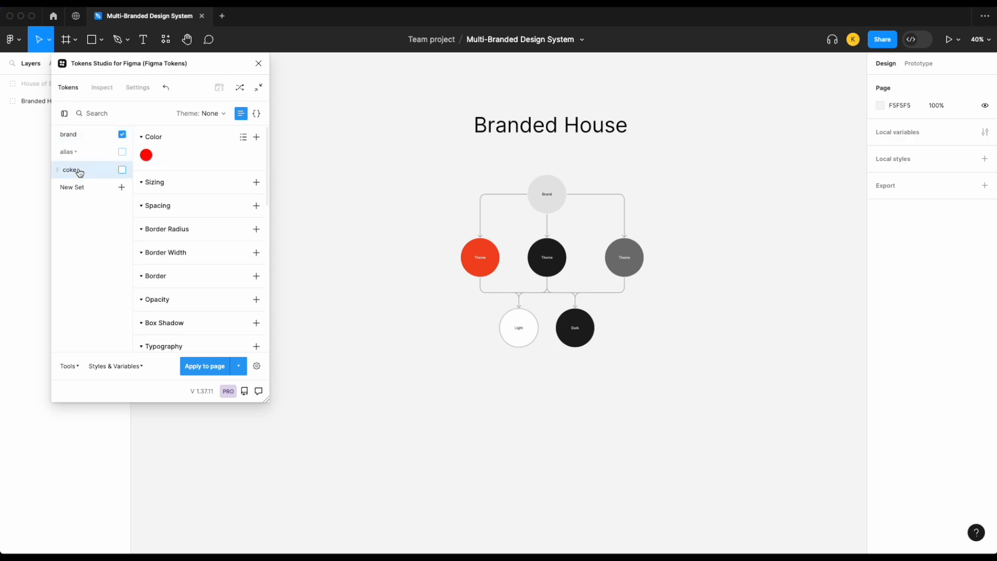
pyautogui.click(257, 138)
pyautogui.write('Secondary')
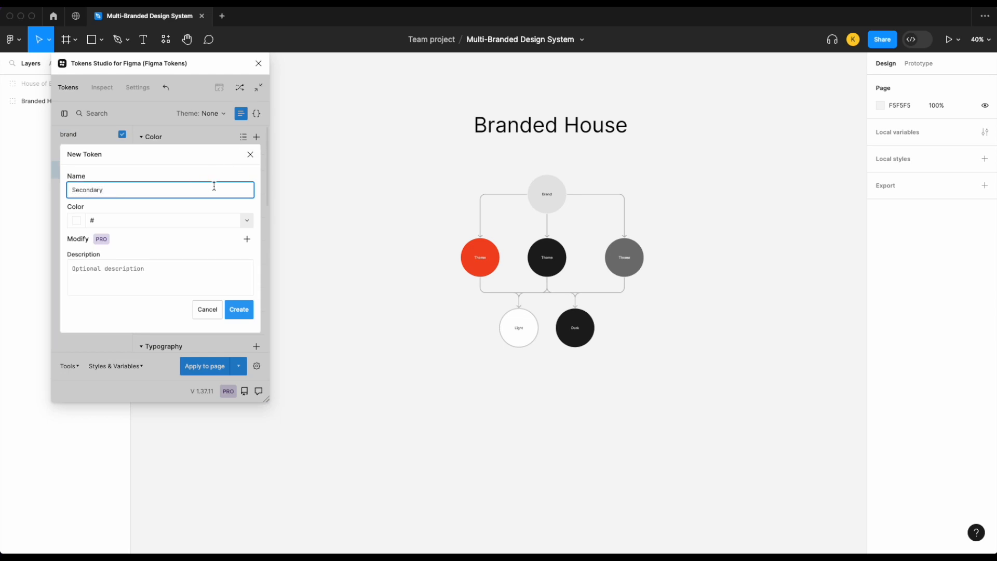
pyautogui.click(246, 221)
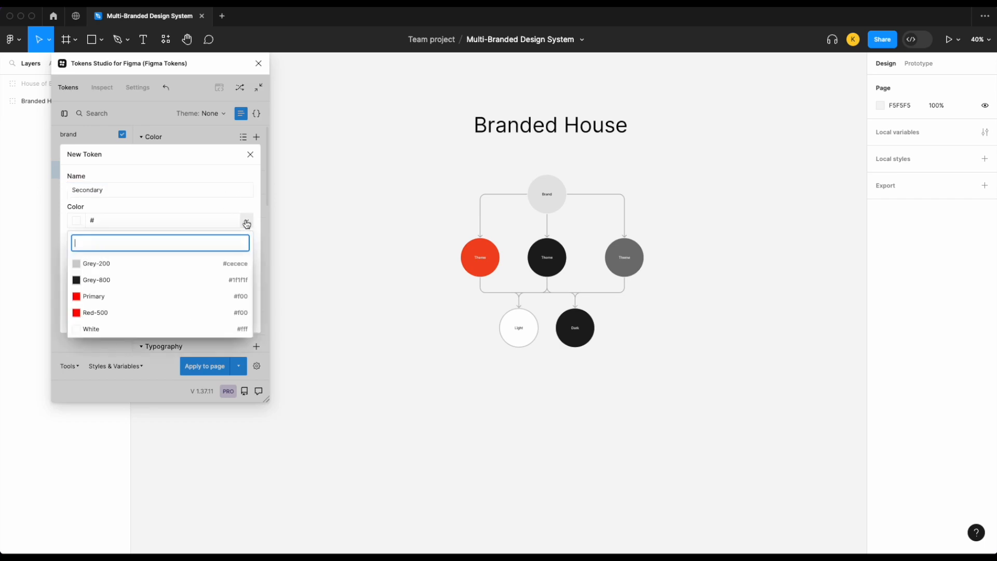
pyautogui.click(140, 328)
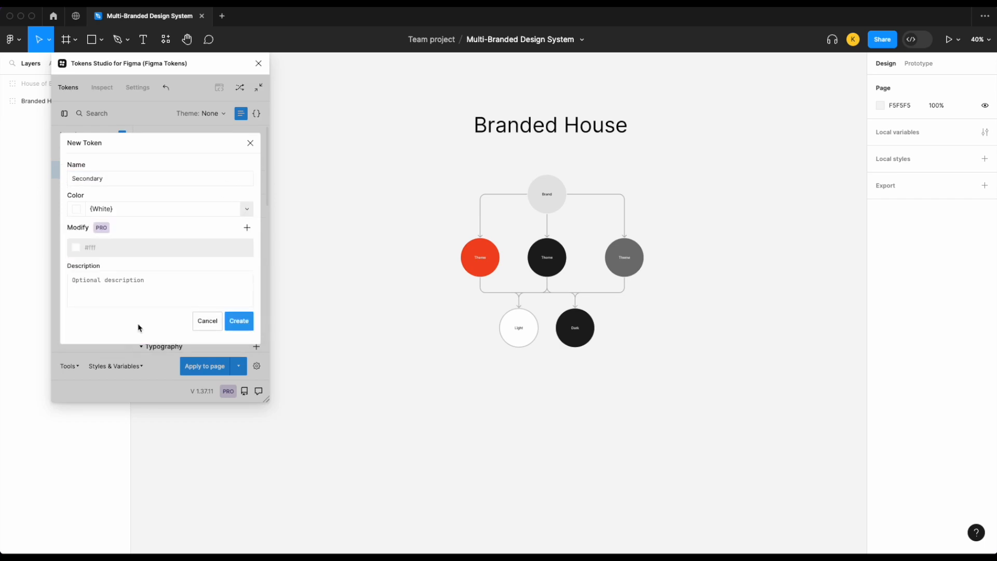
pyautogui.click(241, 322)
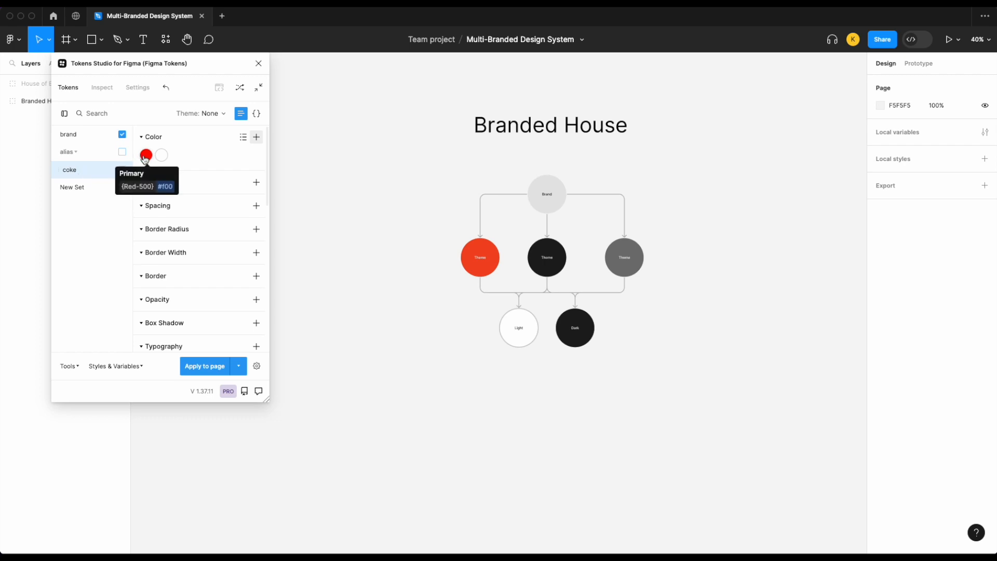
pyautogui.click(96, 139)
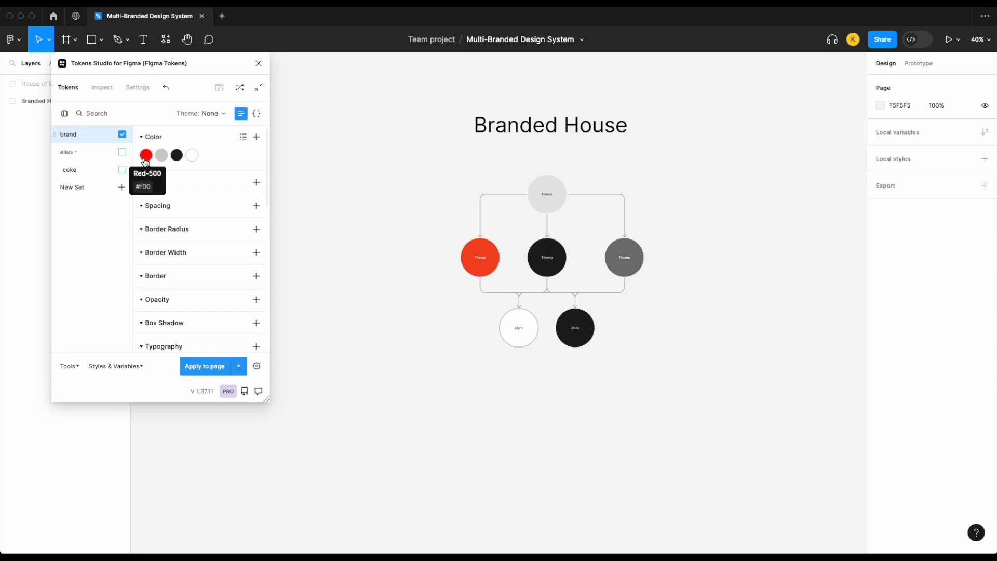
pyautogui.click(95, 171)
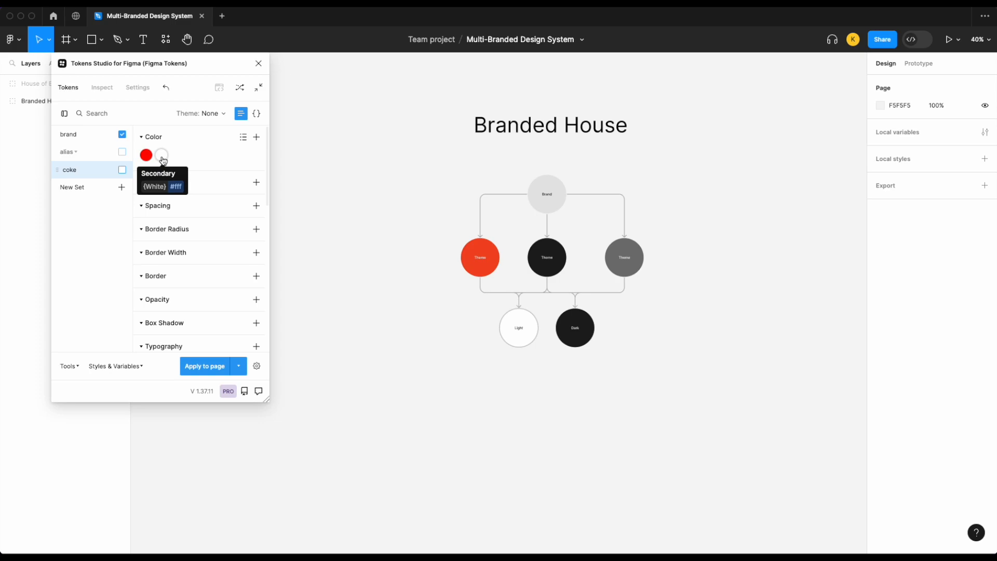
# - Create a new token set named alias/dietCoke
pyautogui.click(125, 190)
pyautogui.write('a')
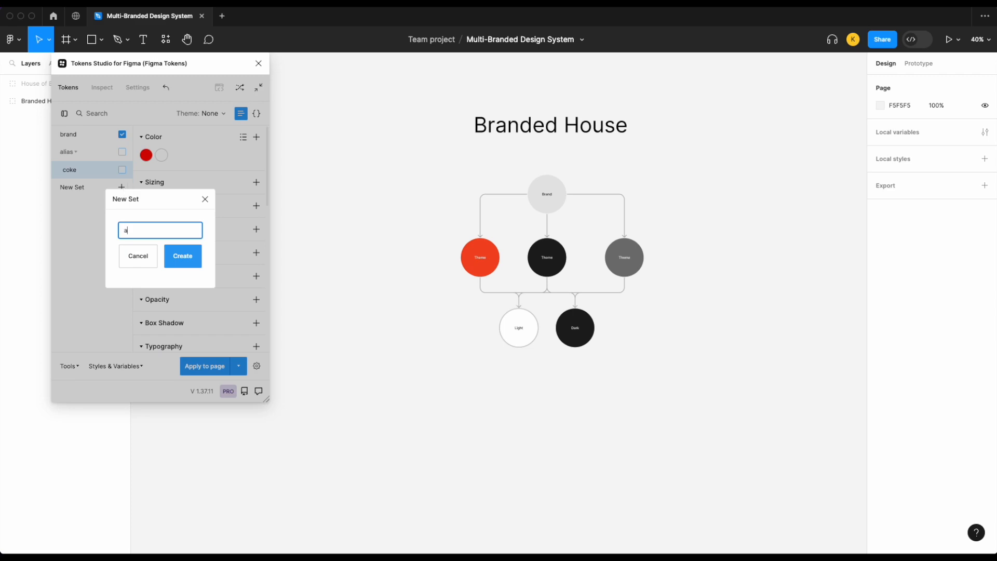
pyautogui.write('lias/dietCoke')
pyautogui.click(193, 267)
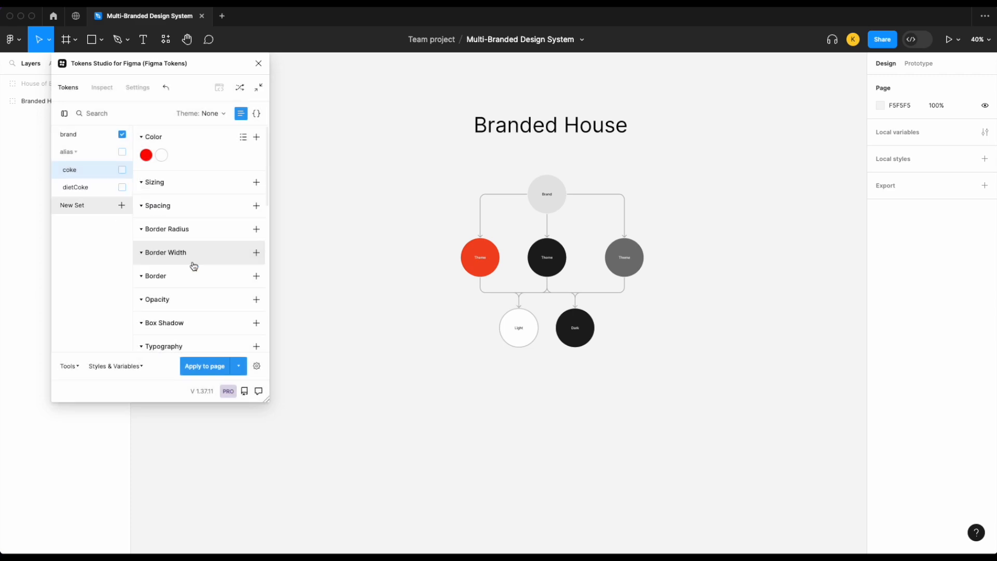
# - Create a Primary color token referencing {Grey-200} in the dietCoke set
pyautogui.click(84, 191)
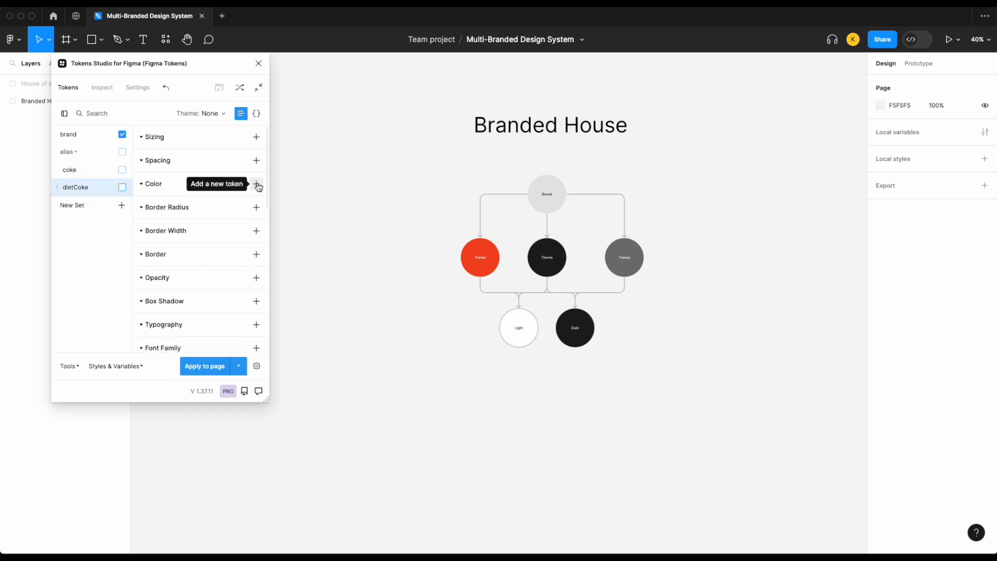
pyautogui.click(257, 184)
pyautogui.write('Primary')
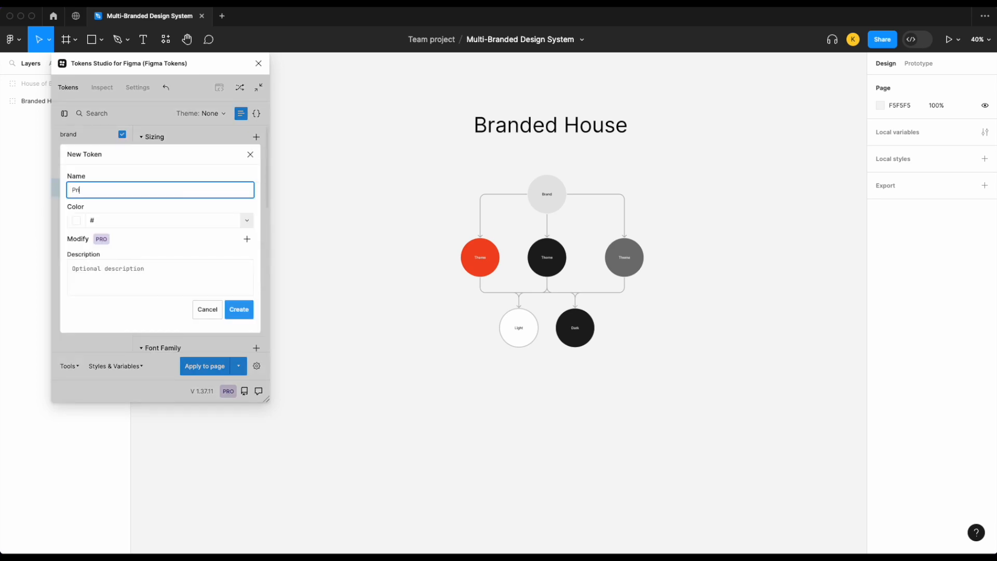
pyautogui.click(246, 223)
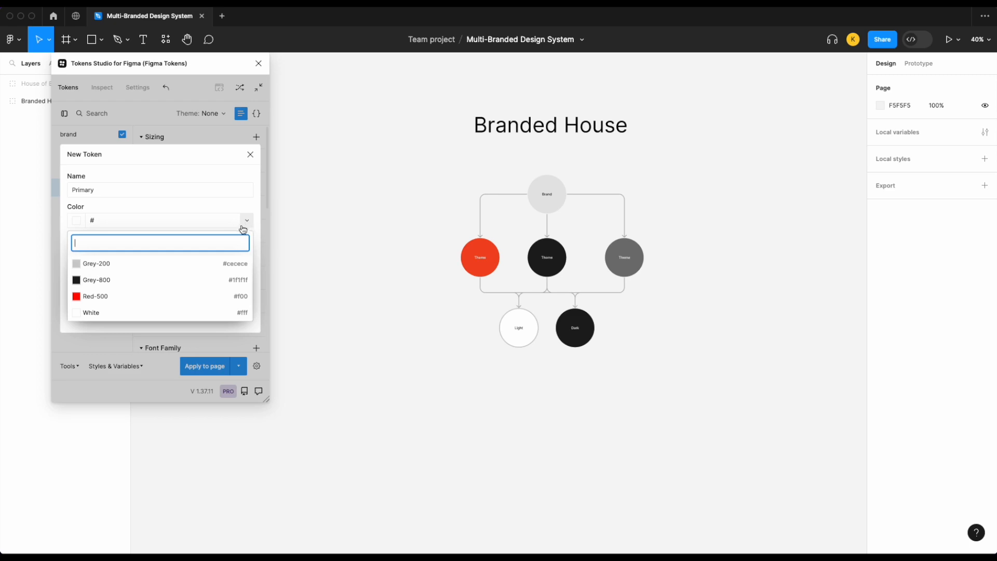
pyautogui.click(189, 265)
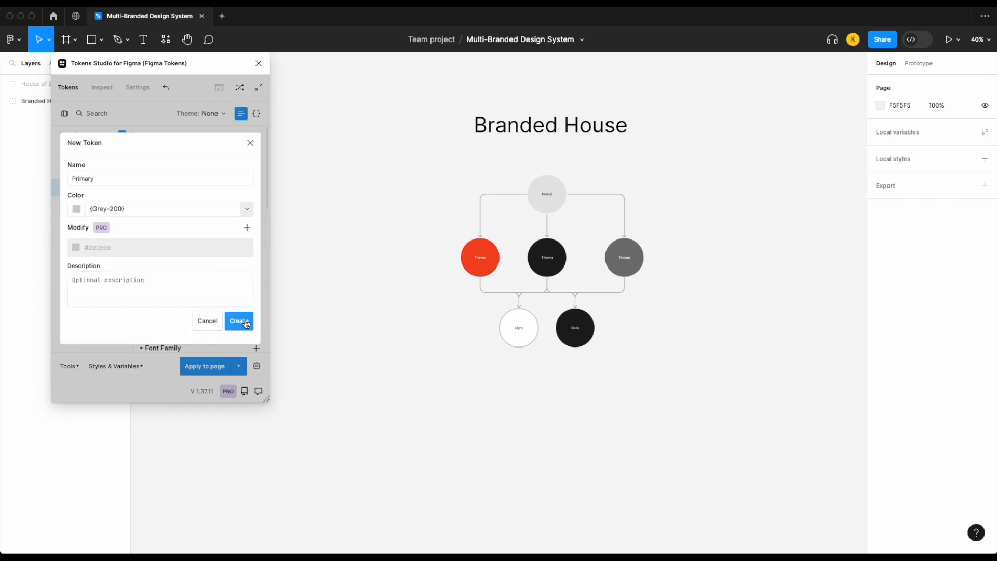
pyautogui.click(246, 324)
# - Create a Secondary color token referencing {Red-500} in the dietCoke set and compare its colors with the coke set
pyautogui.click(257, 138)
pyautogui.write('Secondary')
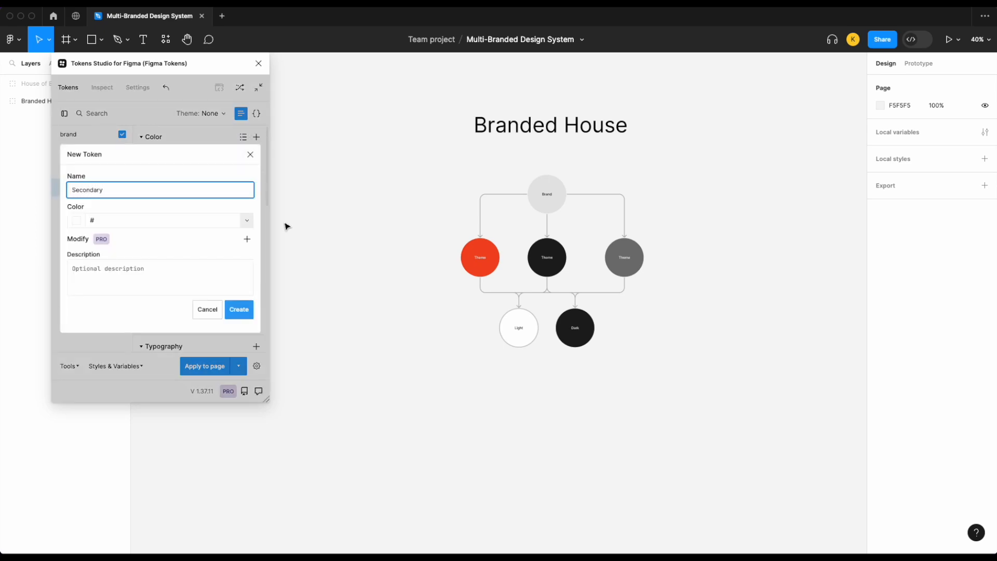
pyautogui.click(248, 220)
pyautogui.click(161, 309)
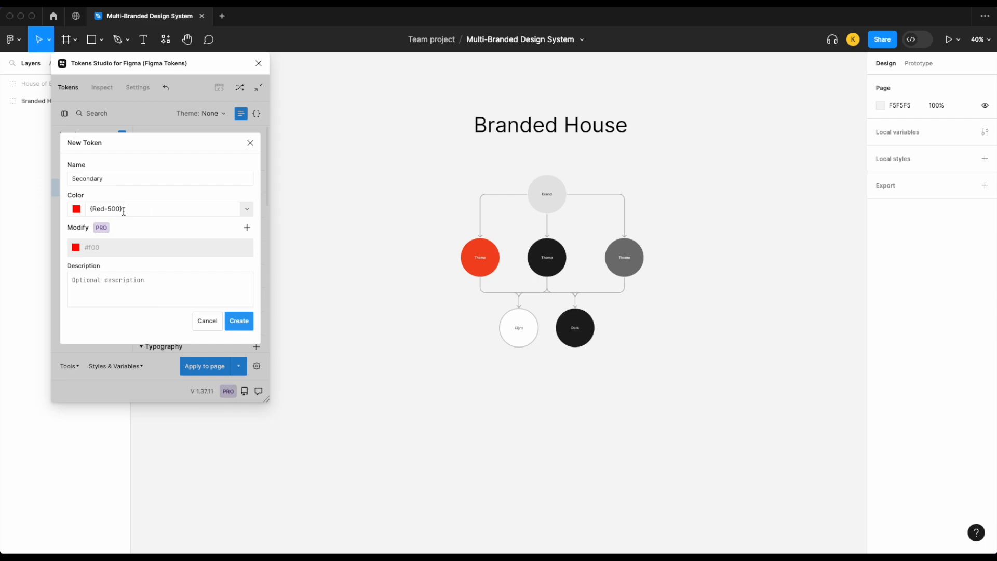
pyautogui.click(238, 321)
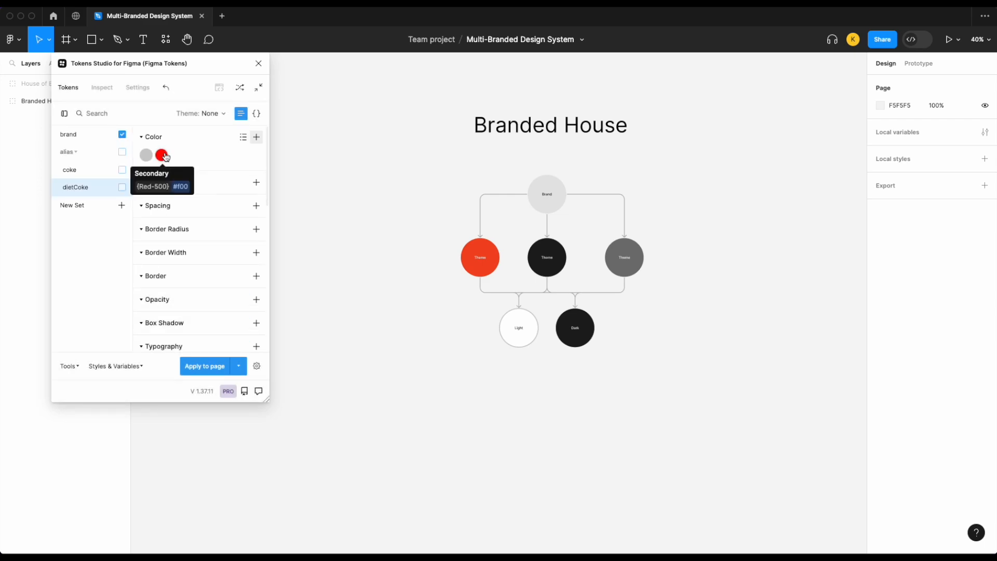
pyautogui.click(86, 174)
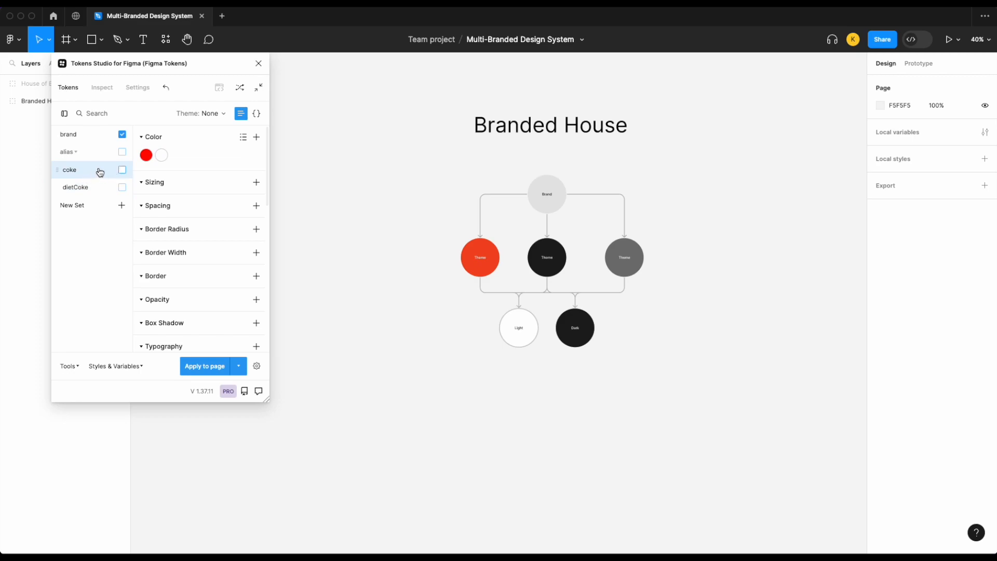
pyautogui.click(86, 193)
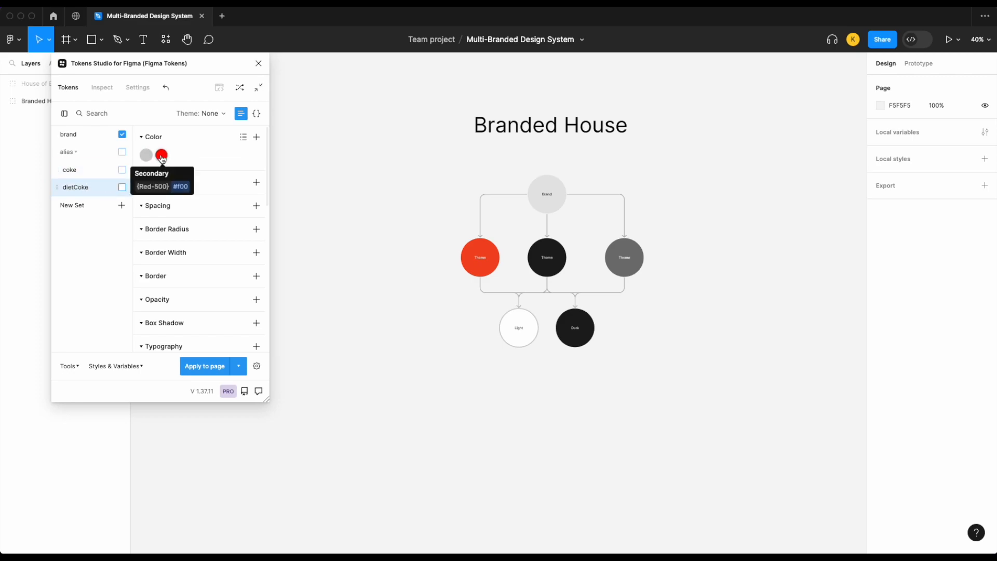
# - Create a new token set named alias/cokeZero
pyautogui.click(121, 206)
pyautogui.write('alias/cokeZero')
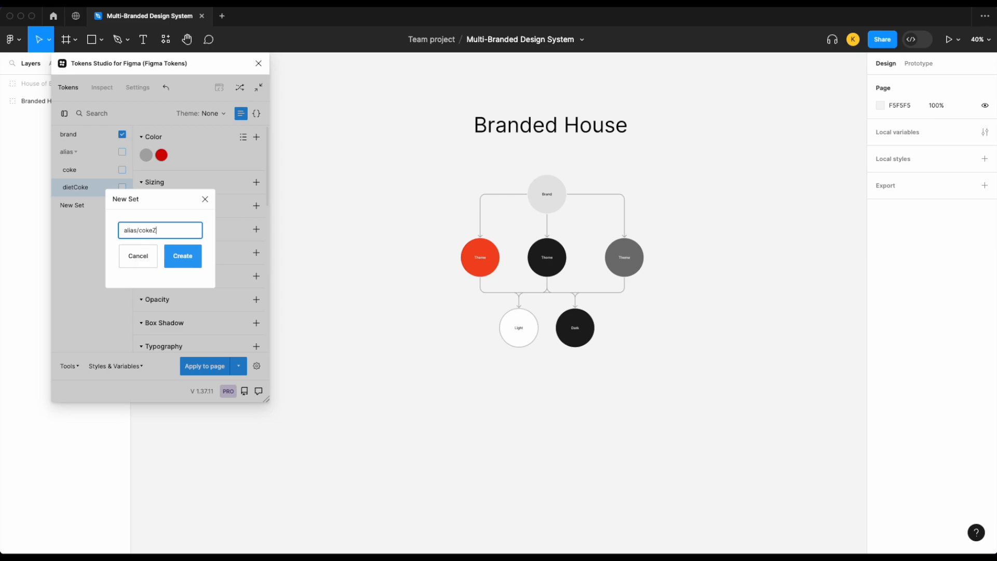
pyautogui.click(181, 259)
# - Create a Primary color token referencing {Grey-800} in the cokeZero set
pyautogui.click(77, 205)
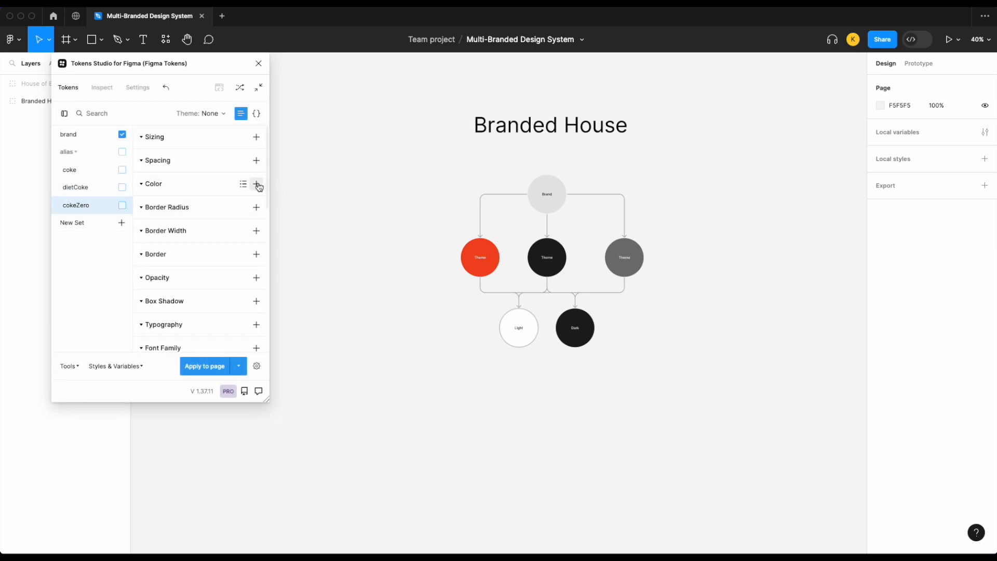
pyautogui.click(257, 185)
pyautogui.write('Primary')
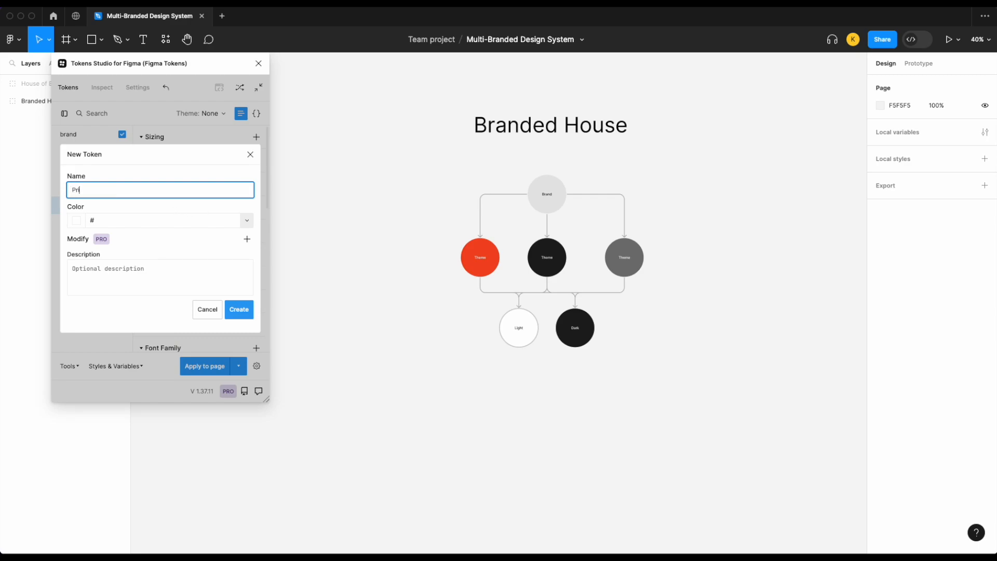
pyautogui.click(247, 220)
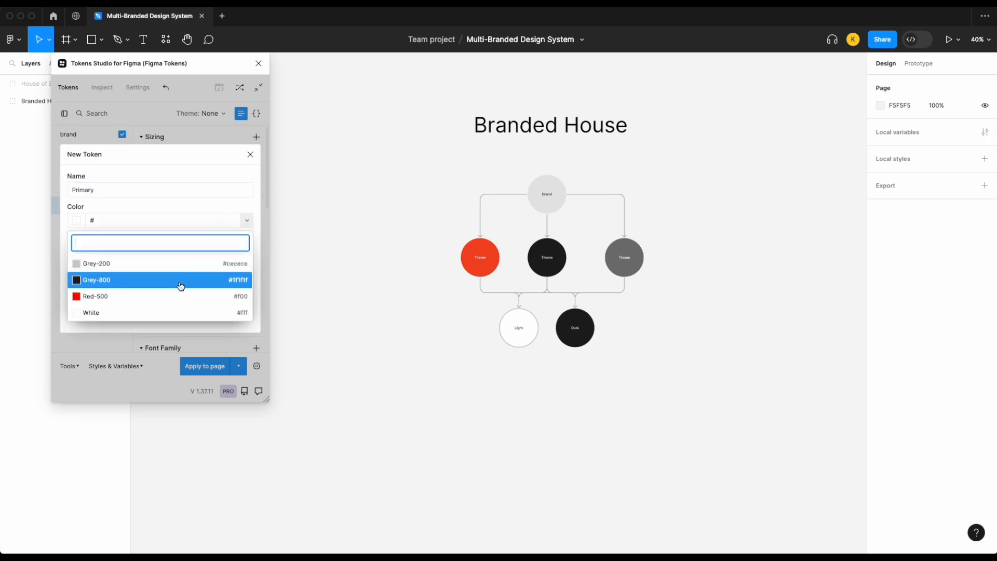
pyautogui.click(181, 282)
pyautogui.click(245, 322)
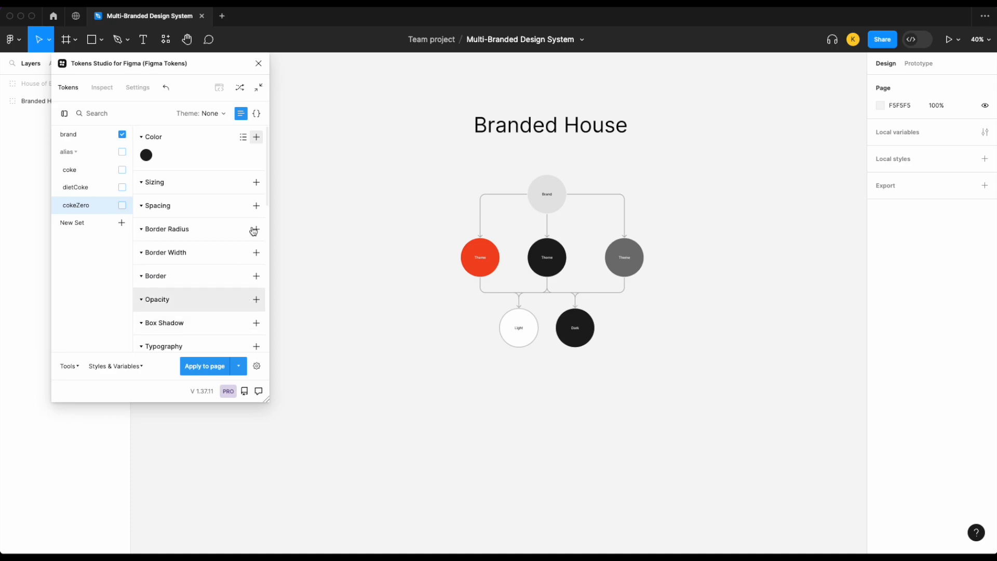
# - Create a Secondary color token referencing {Red-500} in the cokeZero set
pyautogui.click(257, 137)
pyautogui.write('Secondary')
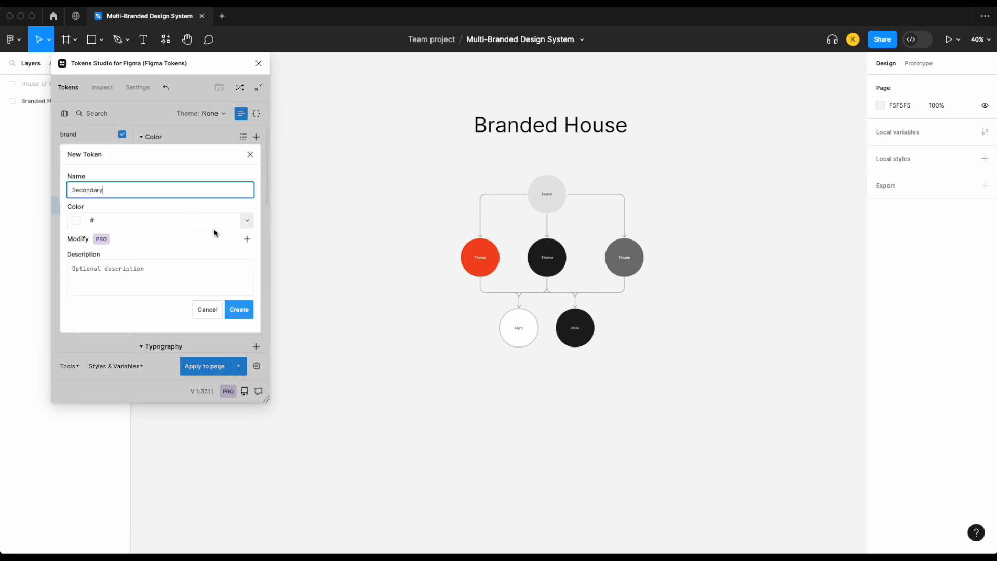
pyautogui.click(247, 221)
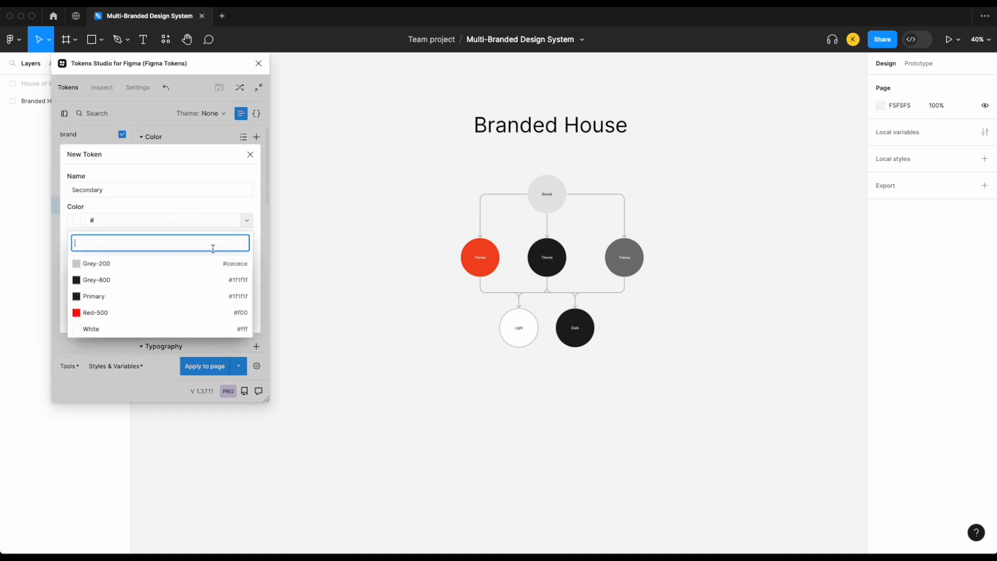
pyautogui.click(150, 312)
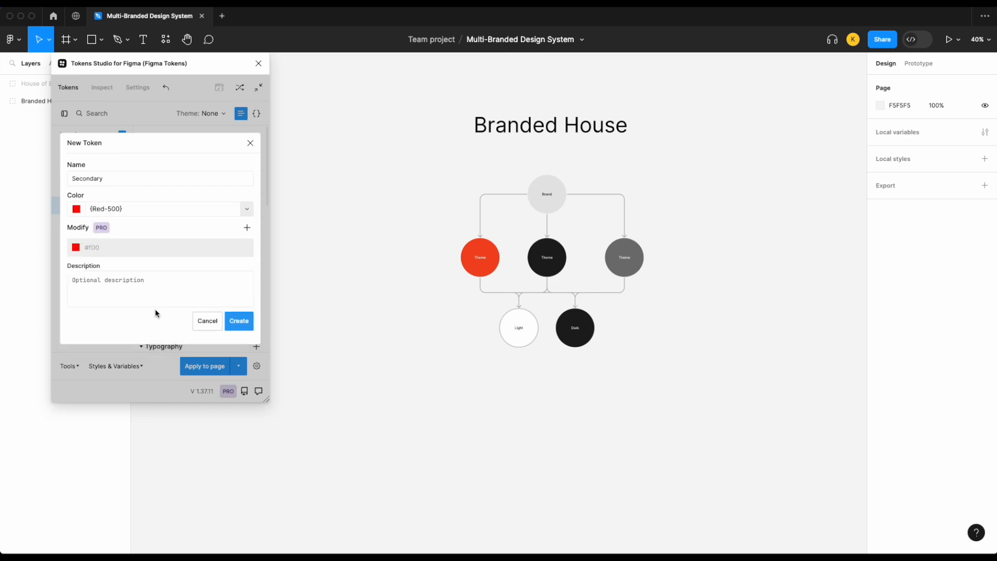
pyautogui.click(247, 327)
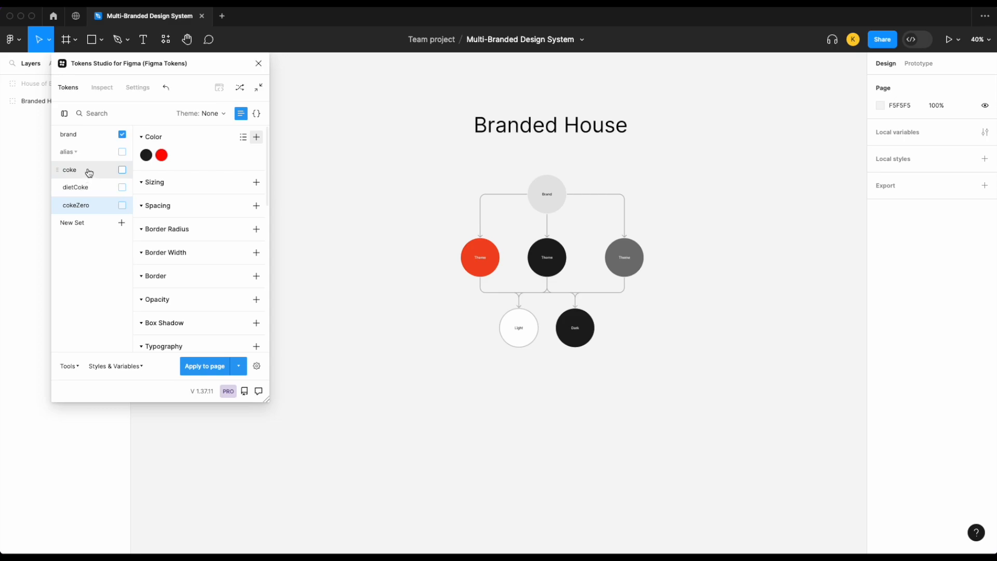
# - Review the color tokens in the brand, coke, dietCoke and cokeZero sets and compare them
pyautogui.click(83, 134)
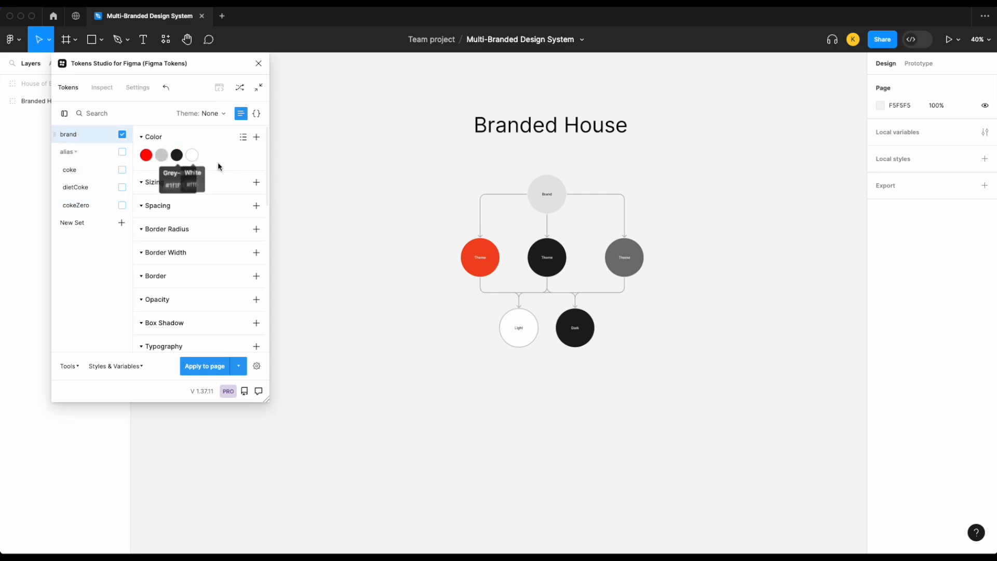
pyautogui.click(88, 173)
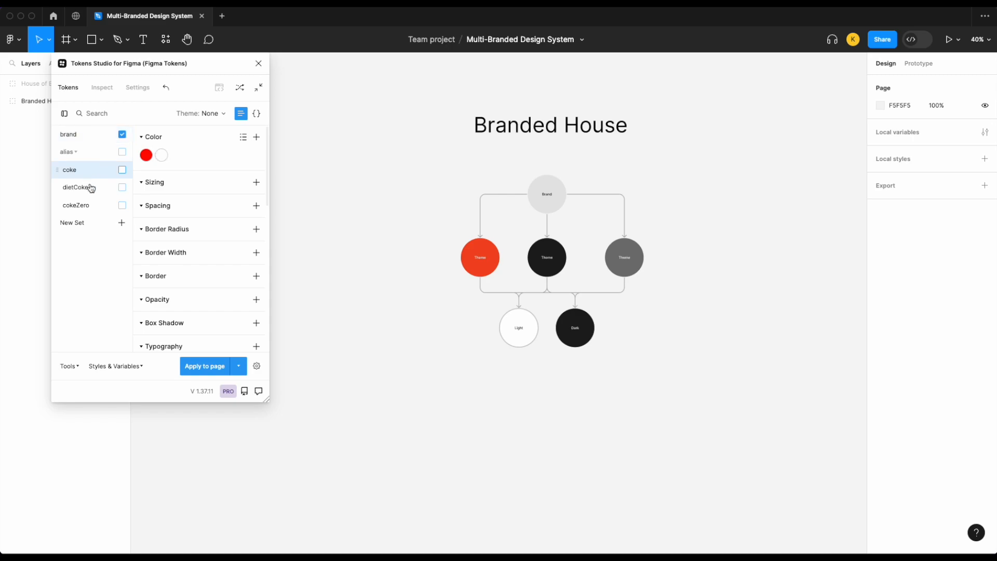
pyautogui.click(91, 189)
pyautogui.click(93, 209)
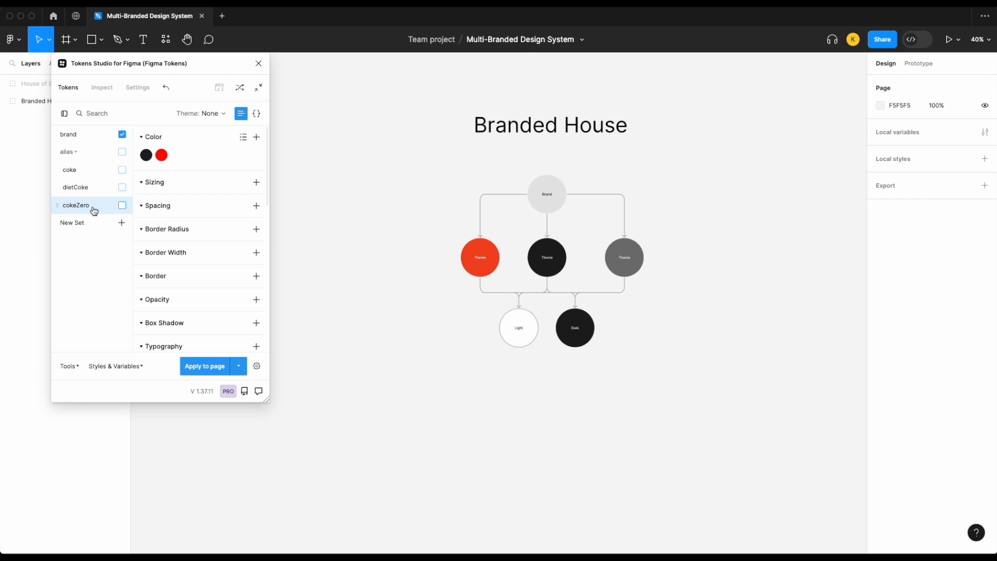
pyautogui.click(93, 191)
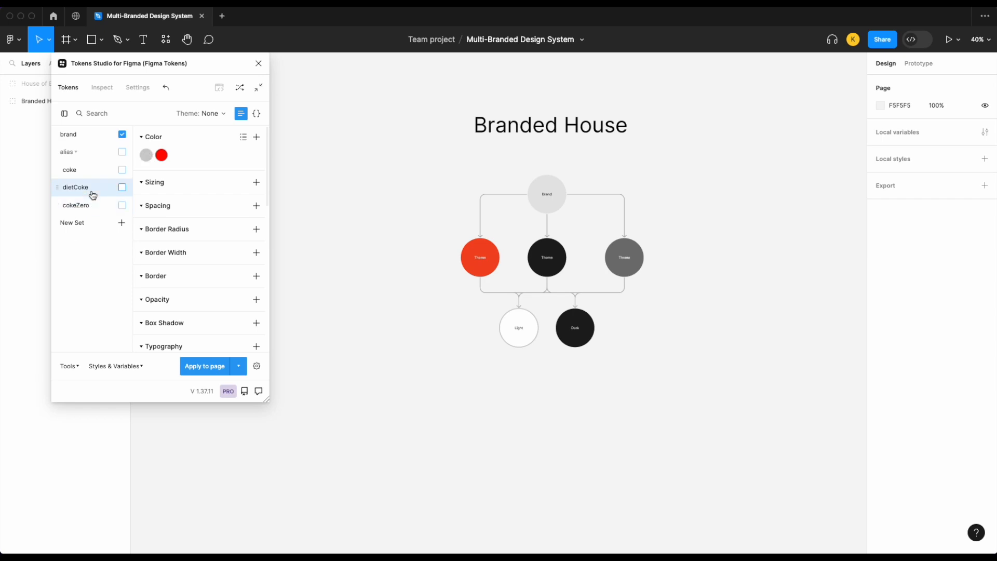
pyautogui.click(94, 177)
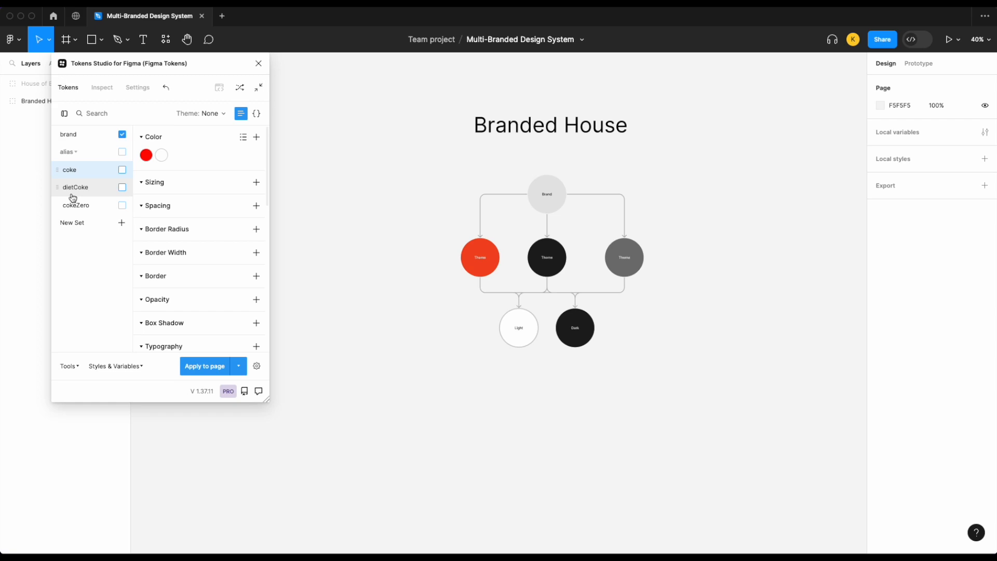
# - Create a new token set named mapped/light
pyautogui.click(121, 223)
pyautogui.write('mappe')
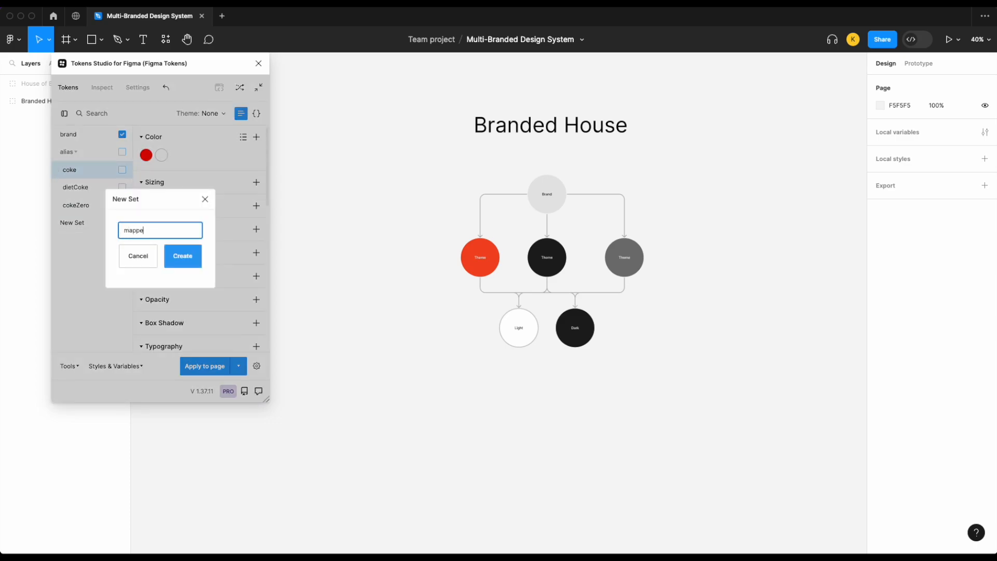
pyautogui.write('d/light')
pyautogui.click(191, 261)
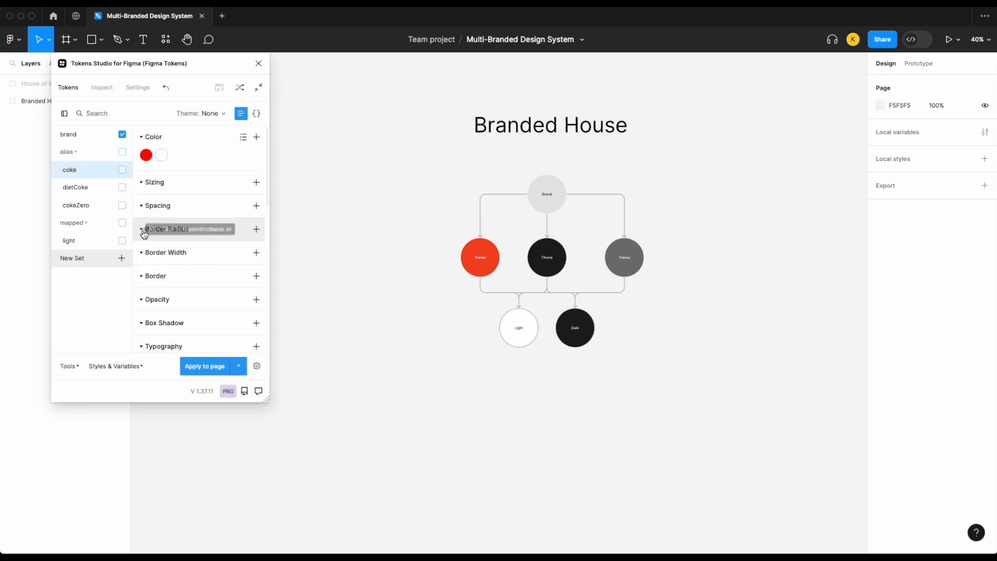
pyautogui.click(92, 243)
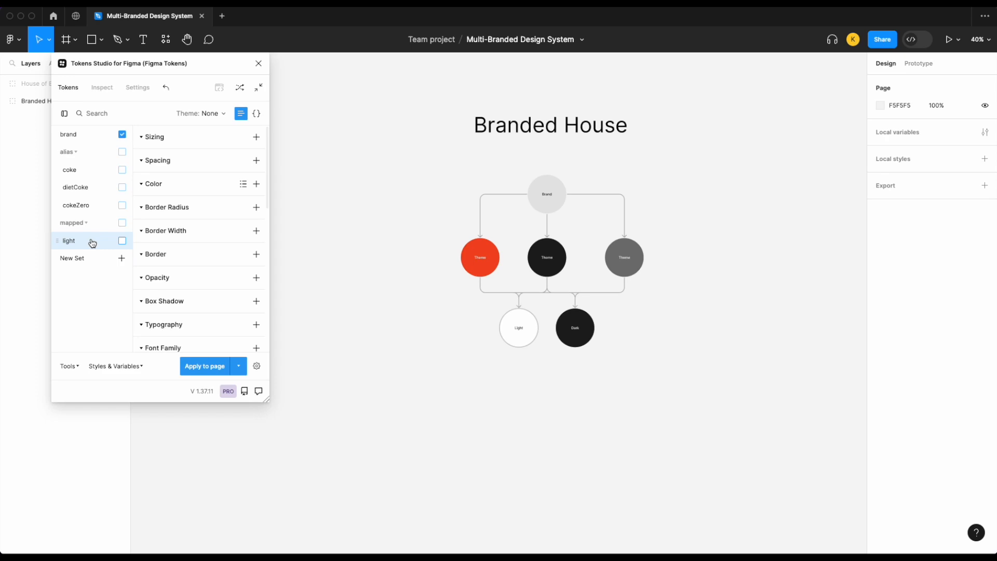
pyautogui.click(256, 184)
pyautogui.write('Surface')
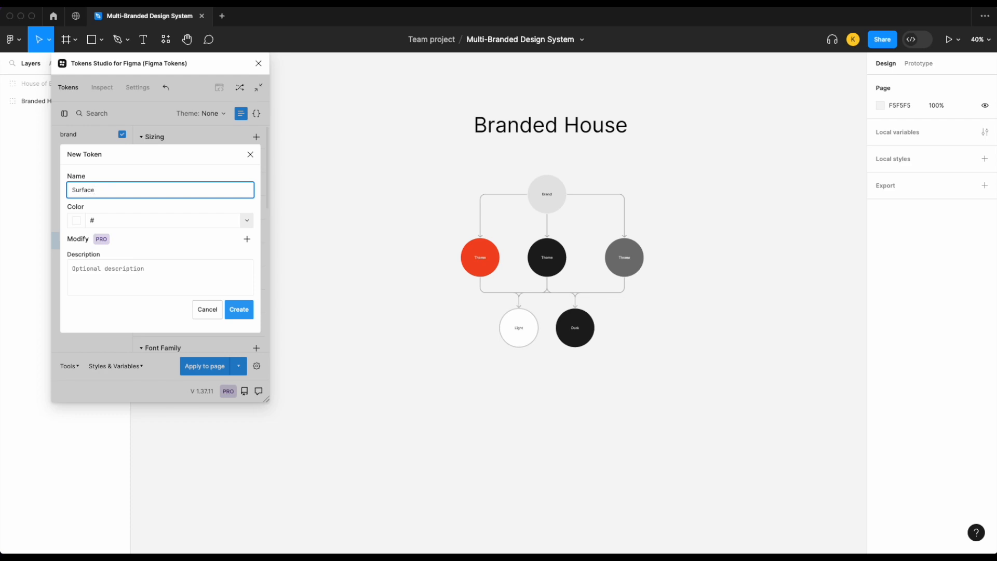
pyautogui.write('-Action')
pyautogui.click(246, 224)
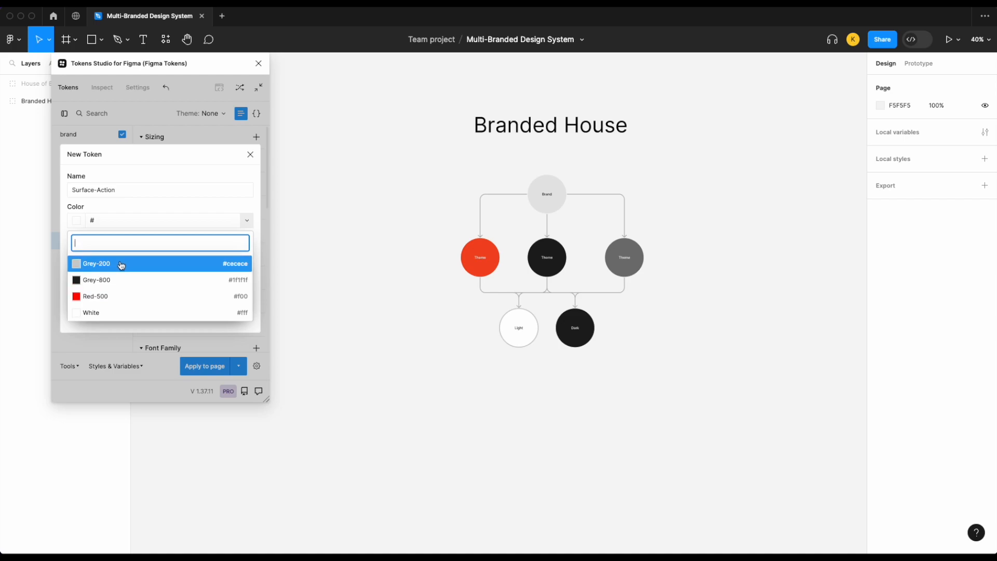
pyautogui.click(254, 162)
pyautogui.click(252, 157)
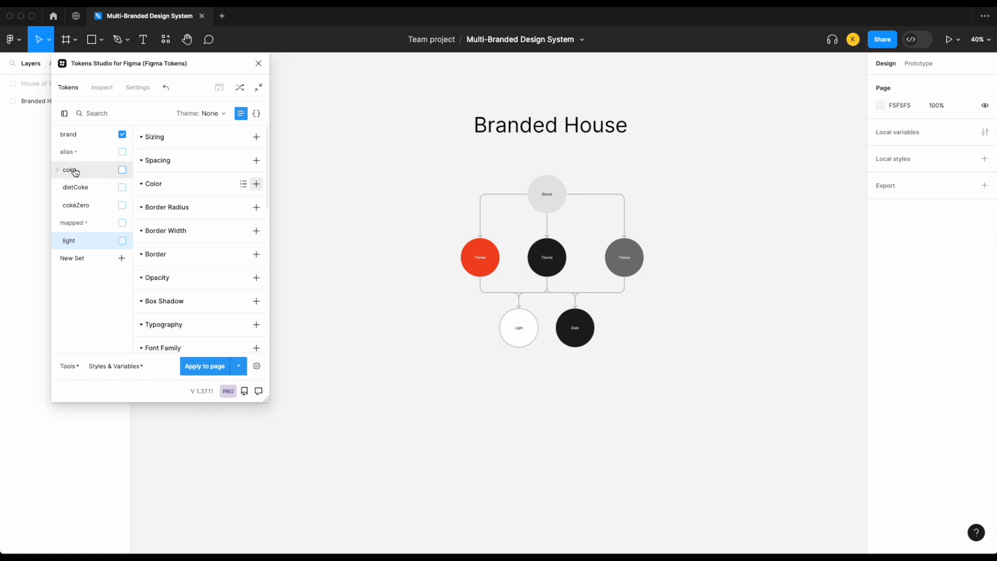
# - Activate the coke alias set and the light mapped set
pyautogui.click(122, 170)
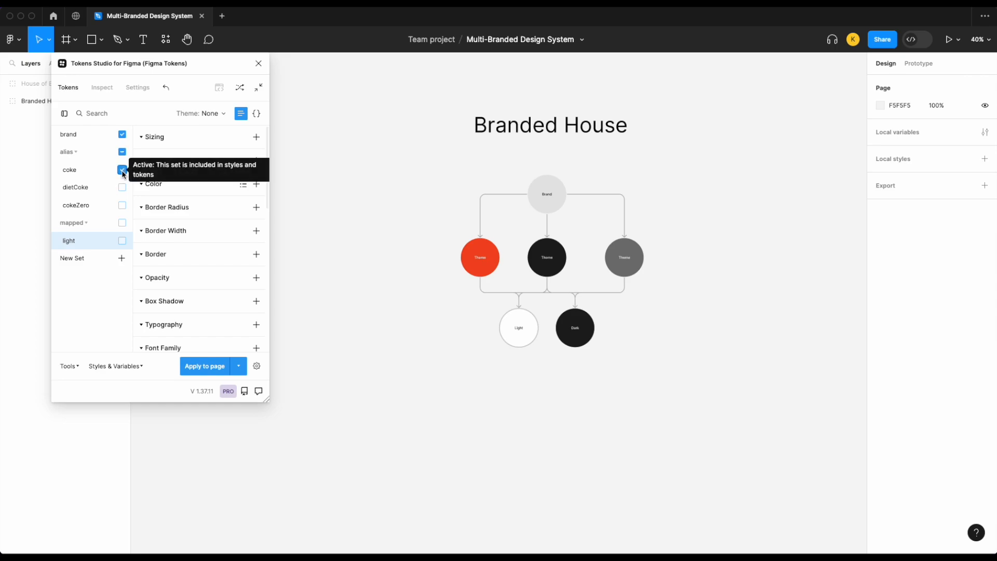
pyautogui.click(121, 244)
pyautogui.click(257, 183)
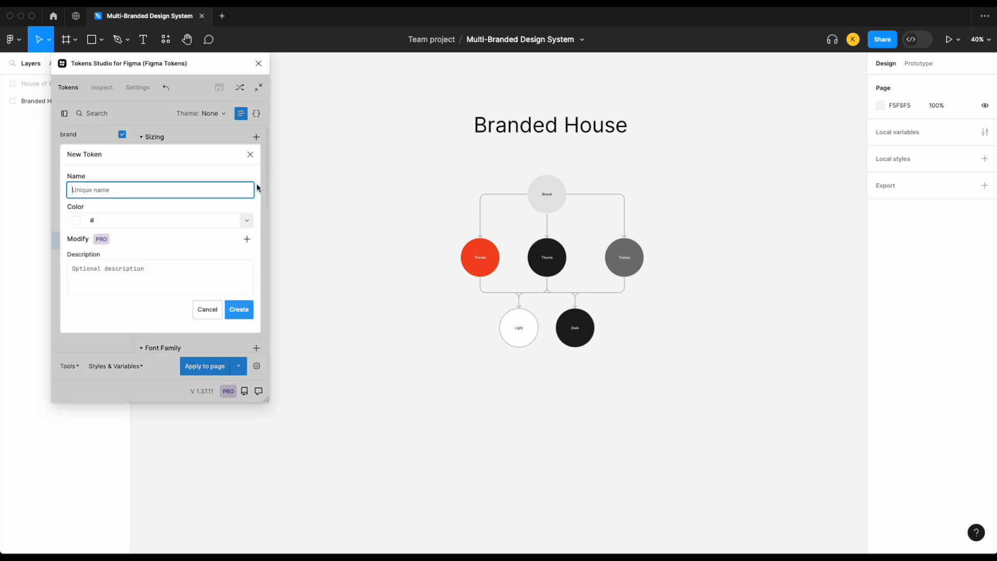
pyautogui.click(249, 155)
pyautogui.click(257, 184)
pyautogui.write('Surface-Action')
pyautogui.click(247, 221)
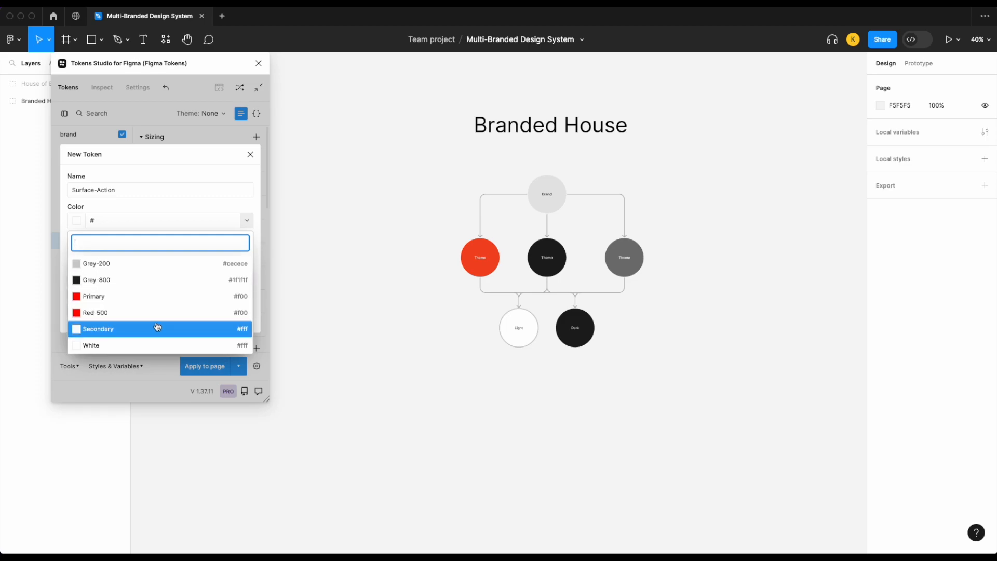
pyautogui.click(253, 161)
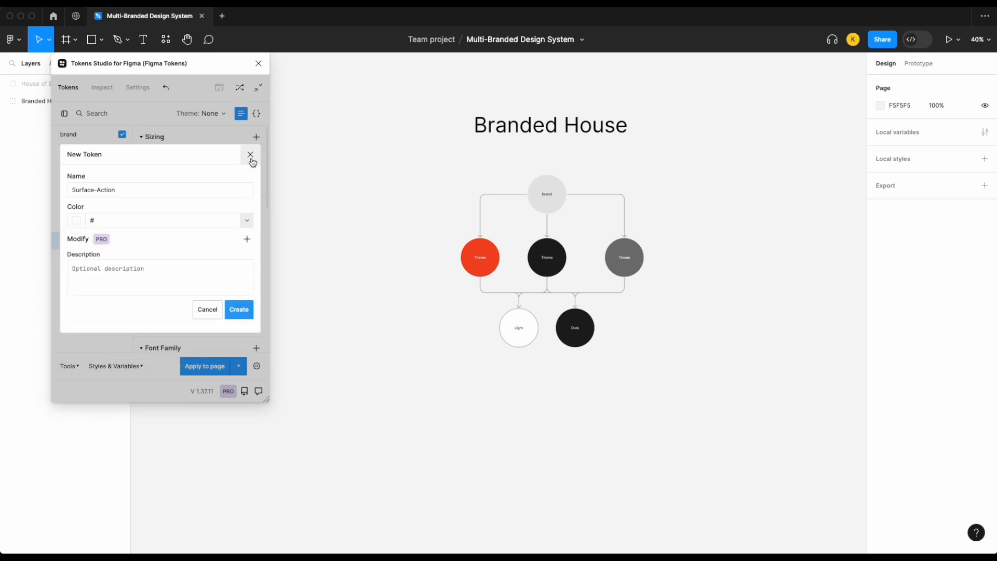
pyautogui.click(251, 156)
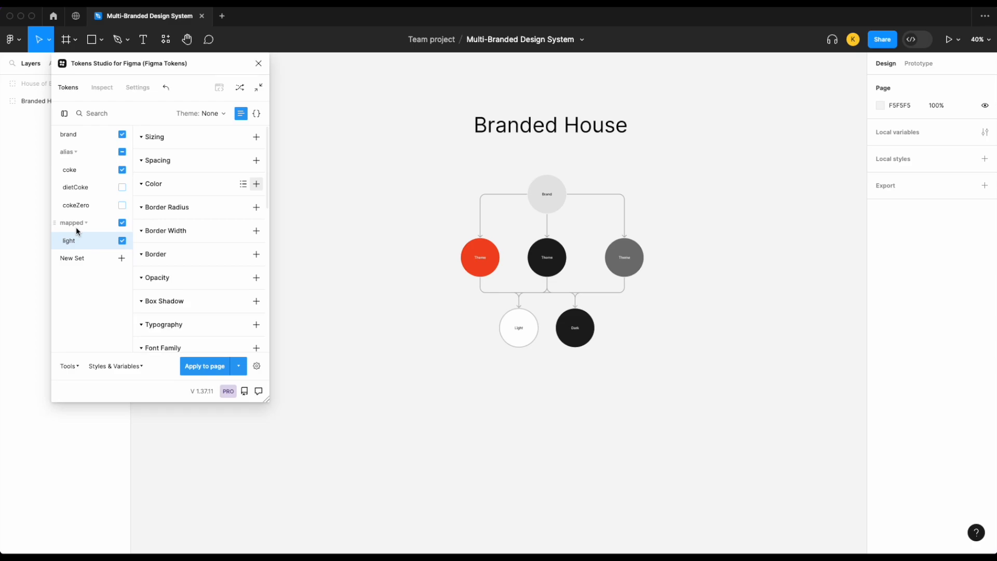
# - Deactivate the brand set and keep coke as the only active alias set, so only alias colors can be referenced
pyautogui.click(123, 136)
pyautogui.click(122, 153)
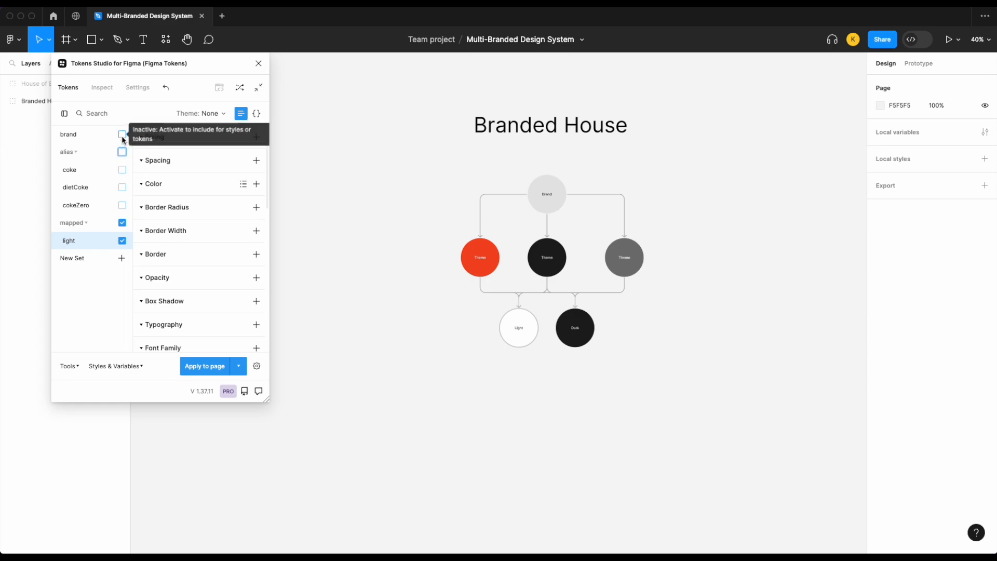
pyautogui.click(122, 170)
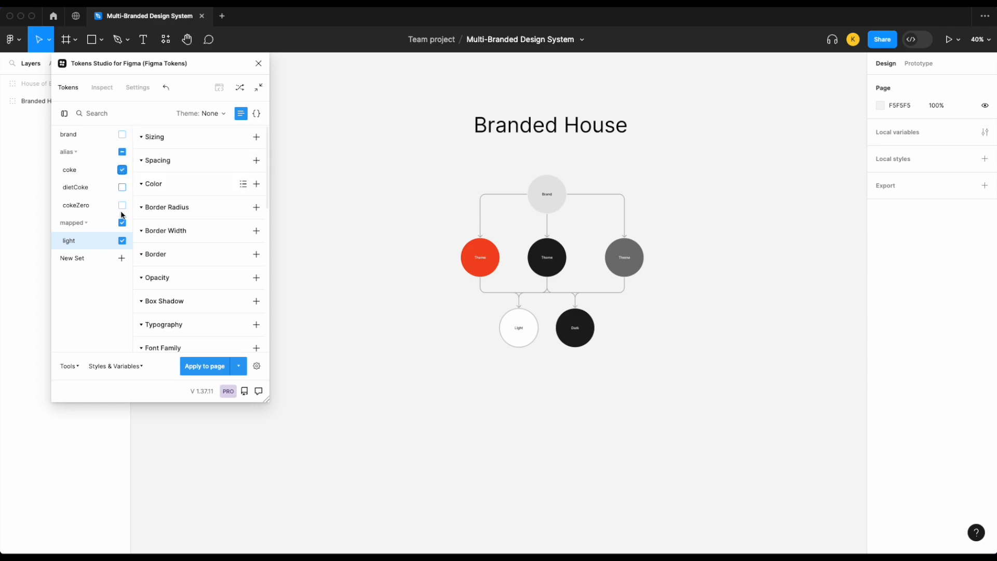
# - Create a Surface/Action color token referencing {Primary} in the light set, and reactivate the brand set to resolve its color
pyautogui.click(257, 185)
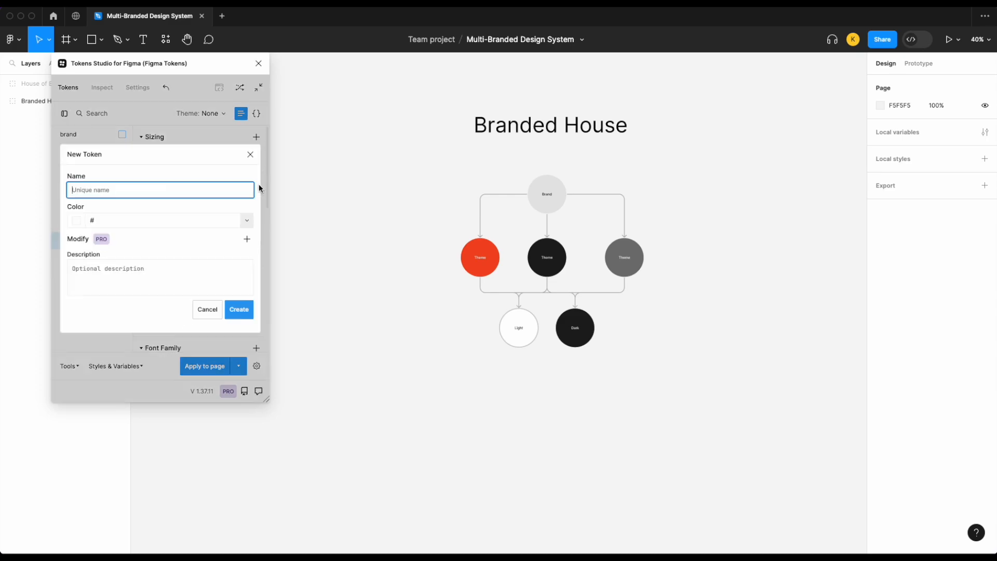
pyautogui.write('Surface-Action')
pyautogui.press('BackSpace')
pyautogui.press('BackSpace')
pyautogui.press('BackSpace')
pyautogui.press('BackSpace')
pyautogui.press('BackSpace')
pyautogui.press('BackSpace')
pyautogui.press('BackSpace')
pyautogui.write('./Action')
pyautogui.click(248, 220)
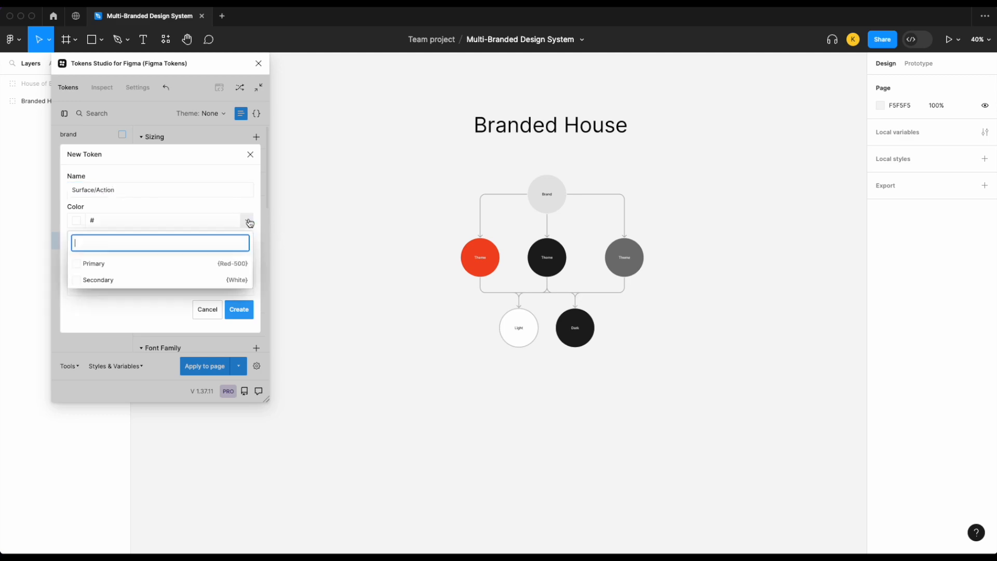
pyautogui.click(178, 268)
pyautogui.click(239, 319)
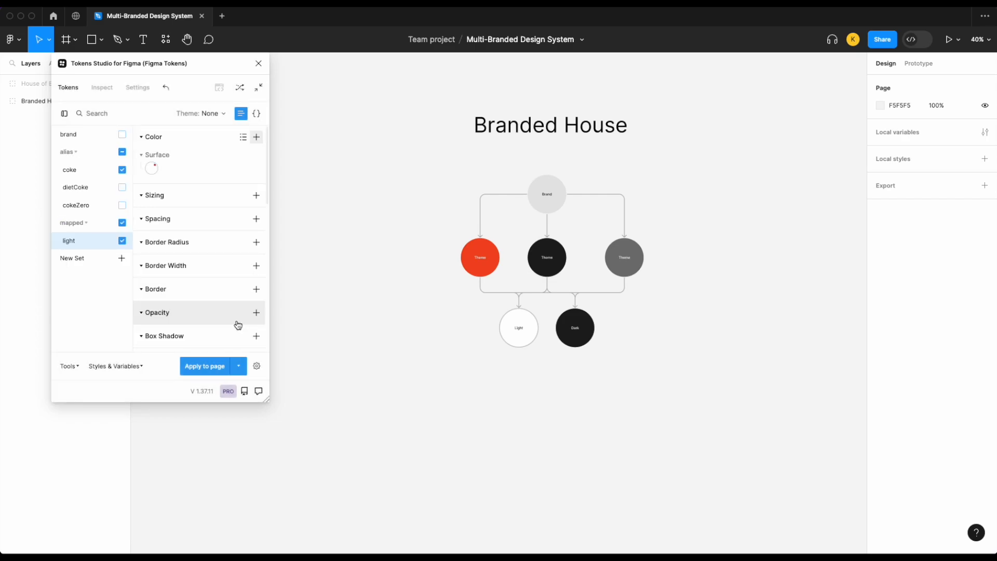
pyautogui.click(122, 135)
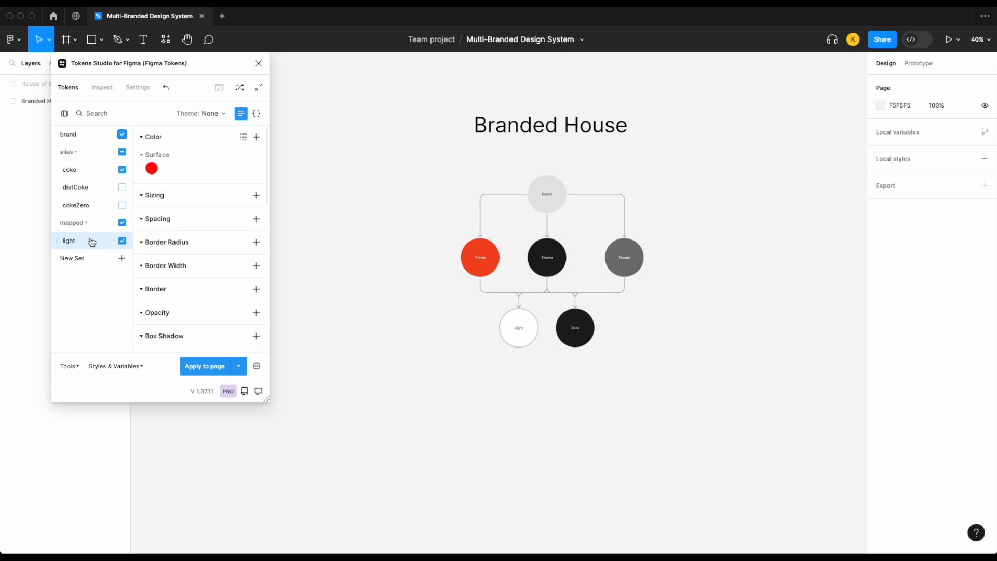
pyautogui.moveTo(152, 169)
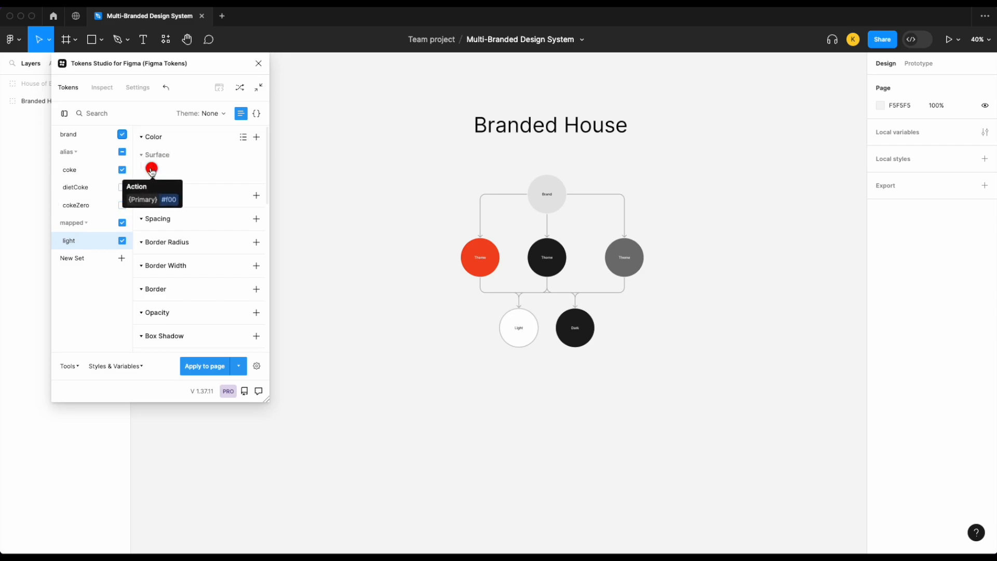
# - Create a Text/Action color token referencing {Secondary} in the light set and inspect its swatch
pyautogui.click(257, 138)
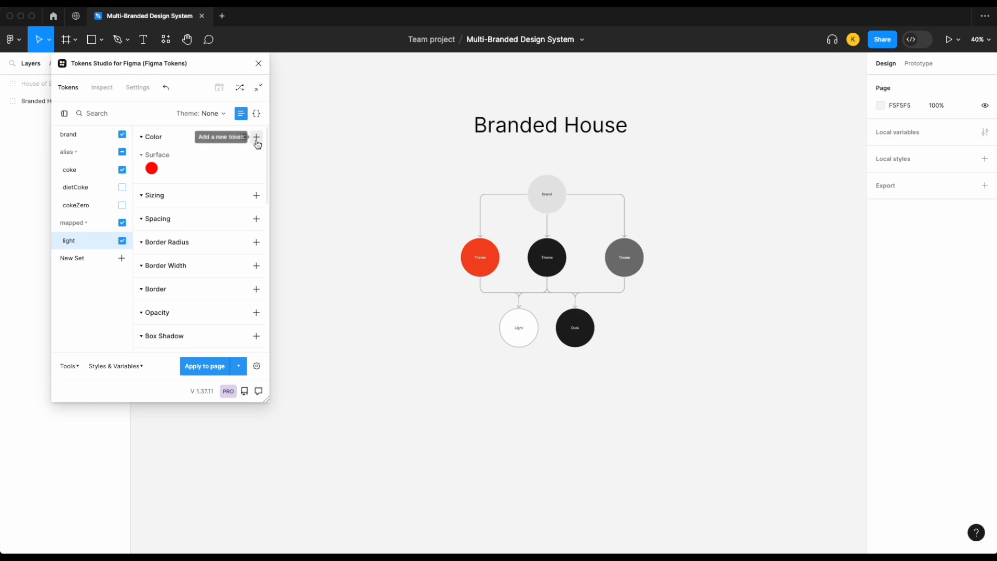
pyautogui.write('Text/Action')
pyautogui.click(248, 222)
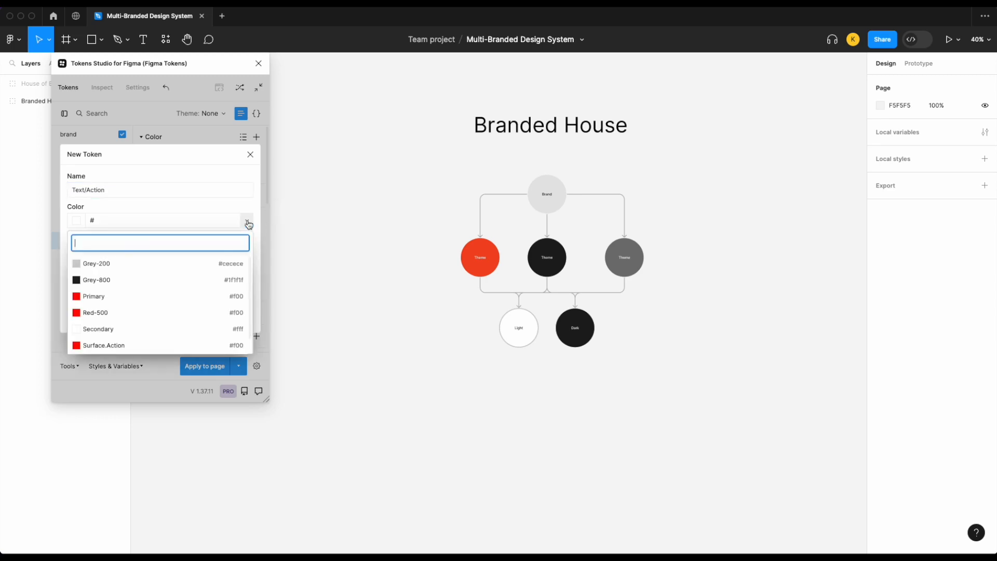
pyautogui.click(155, 330)
pyautogui.click(241, 327)
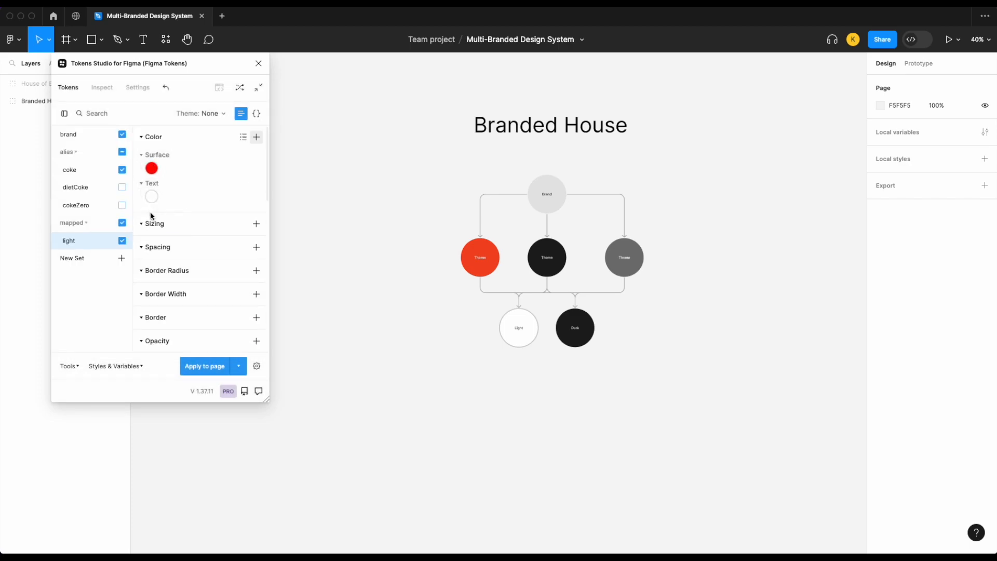
pyautogui.moveTo(156, 202)
# - Preview the light set's Surface and Text colors by temporarily activating dietCoke and cokeZero, then return to coke as the only active alias set
pyautogui.click(123, 187)
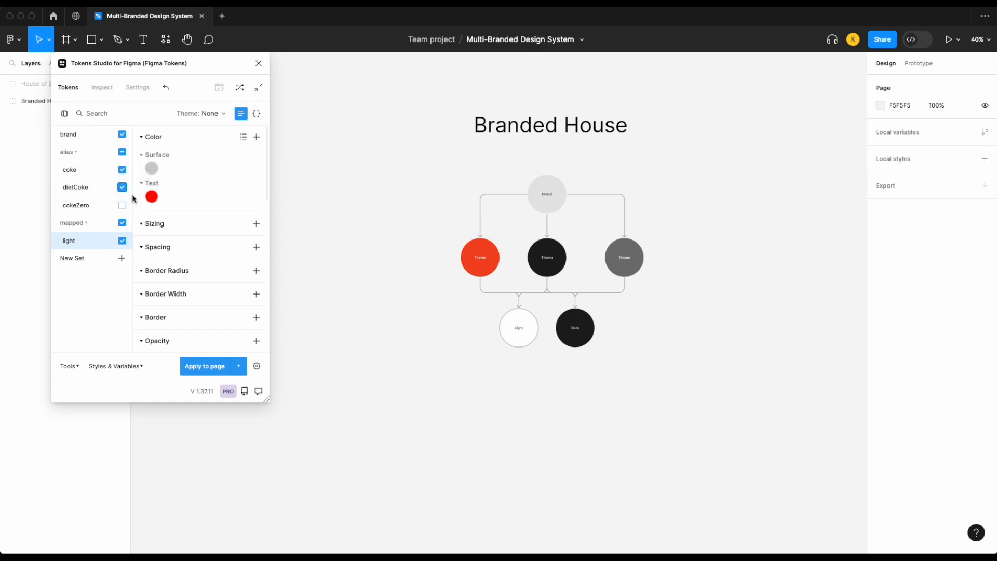
pyautogui.click(121, 207)
pyautogui.click(123, 205)
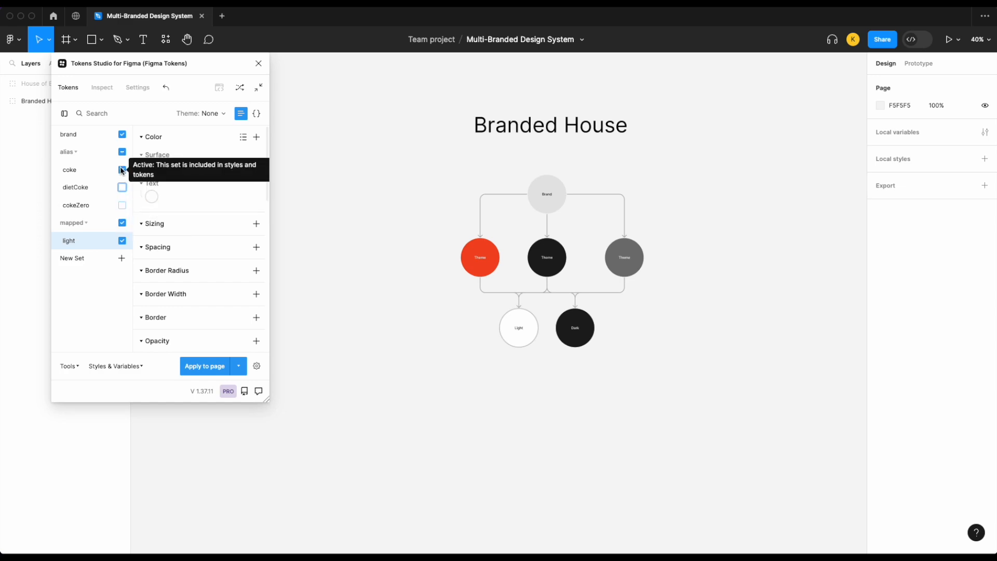
pyautogui.click(122, 188)
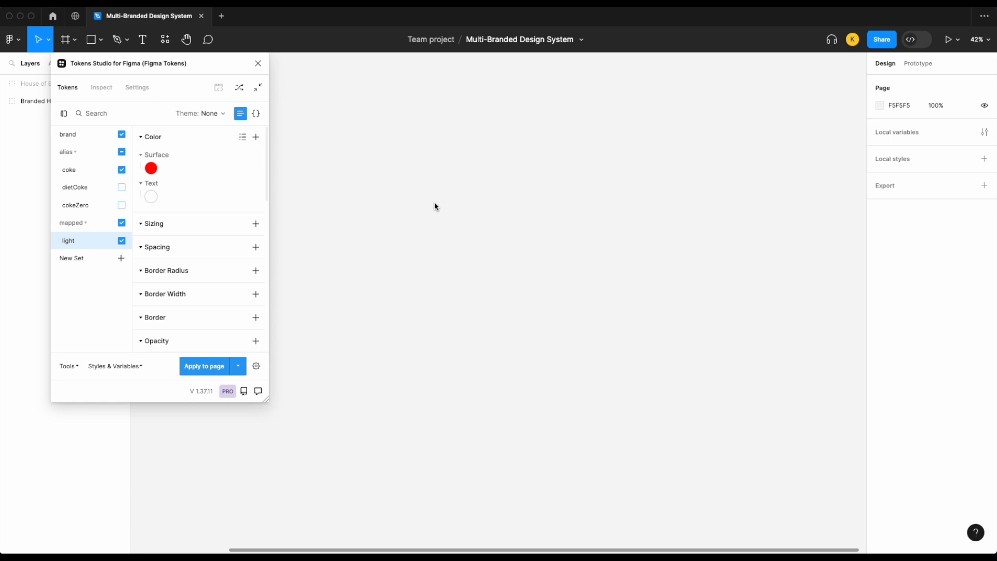
# - Examine the options for creating styles and variables, and show the list of available themes
pyautogui.click(125, 368)
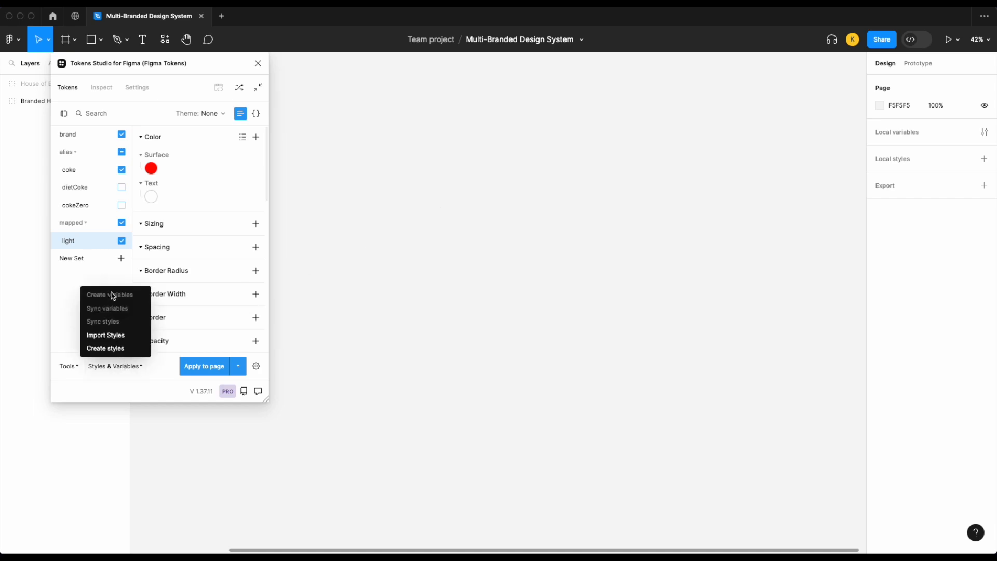
pyautogui.click(217, 116)
pyautogui.click(204, 118)
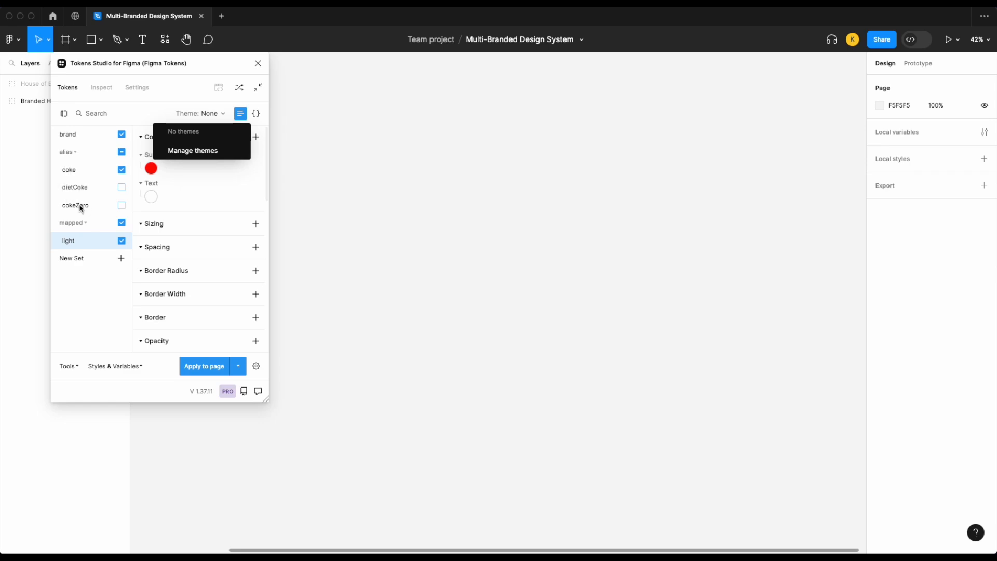
# - Create a theme named default in a new brand group, with only the brand set enabled, and save it
pyautogui.click(205, 155)
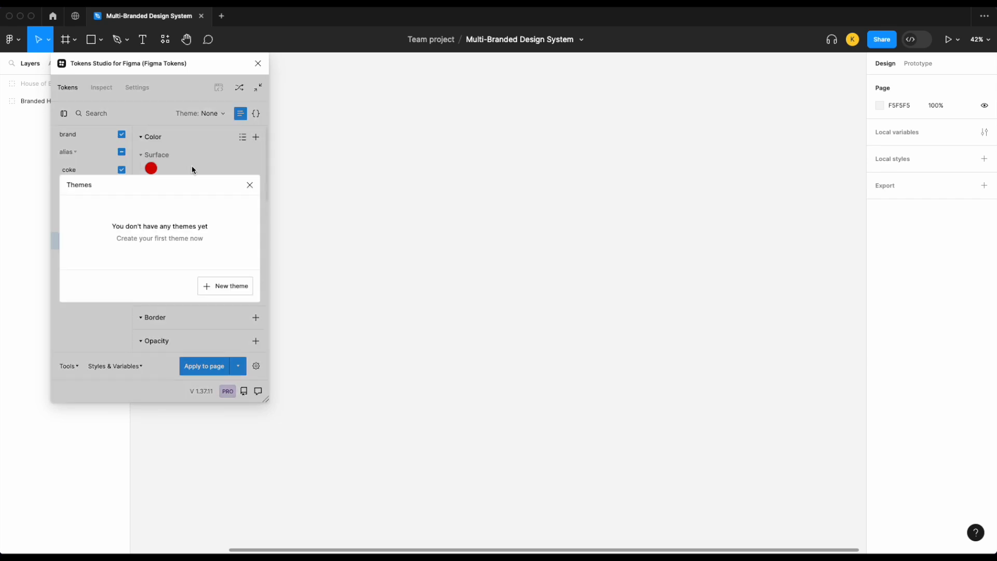
pyautogui.click(213, 286)
pyautogui.click(113, 189)
pyautogui.write('brand')
pyautogui.click(159, 180)
pyautogui.write('default')
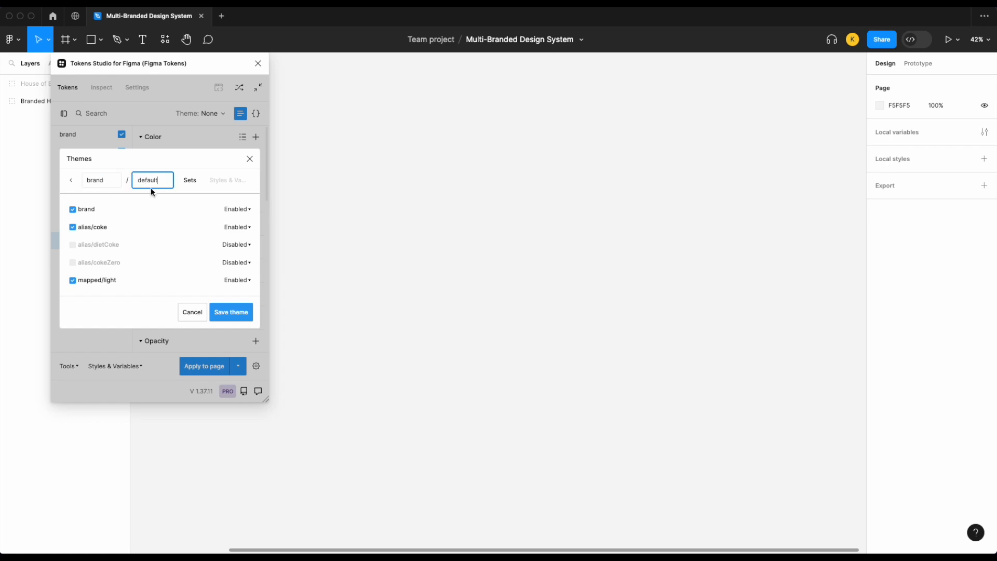
pyautogui.click(72, 227)
pyautogui.click(73, 281)
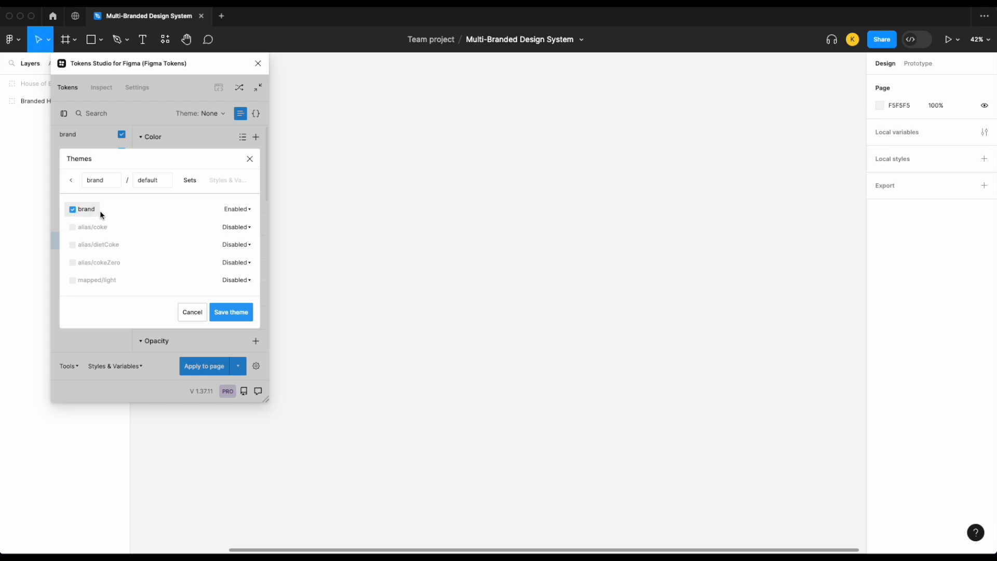
pyautogui.click(74, 211)
pyautogui.click(73, 209)
pyautogui.click(246, 308)
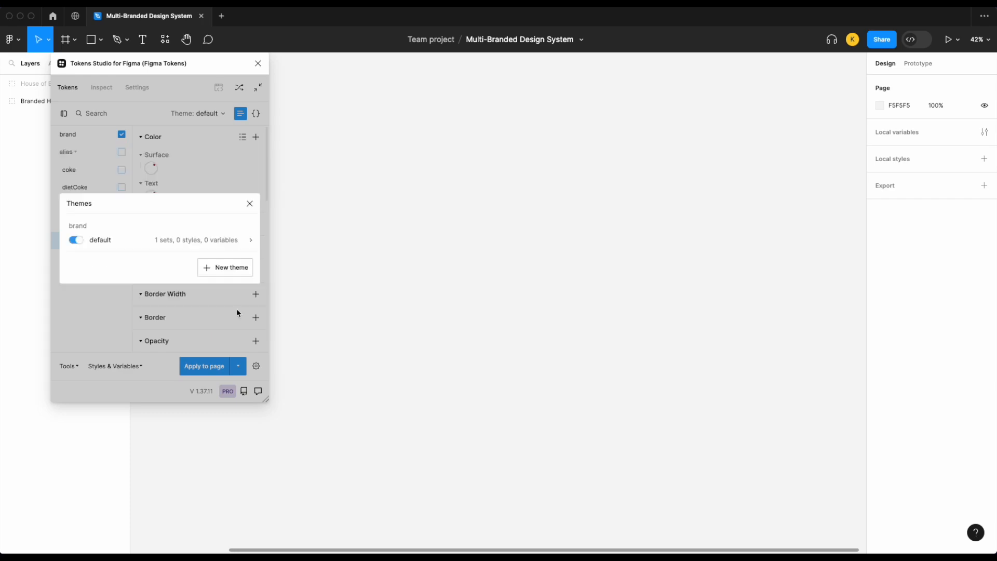
# - Create a theme named coke in a new alias group, with only the alias/coke set enabled, and save it
pyautogui.click(219, 273)
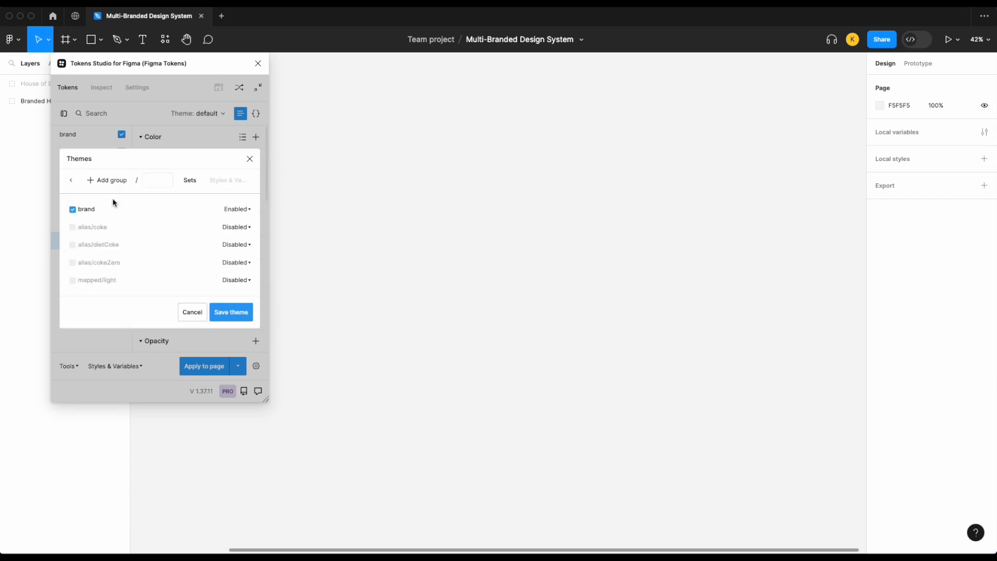
pyautogui.click(112, 187)
pyautogui.click(116, 213)
pyautogui.write('alias')
pyautogui.click(152, 179)
pyautogui.write('coke')
pyautogui.click(72, 227)
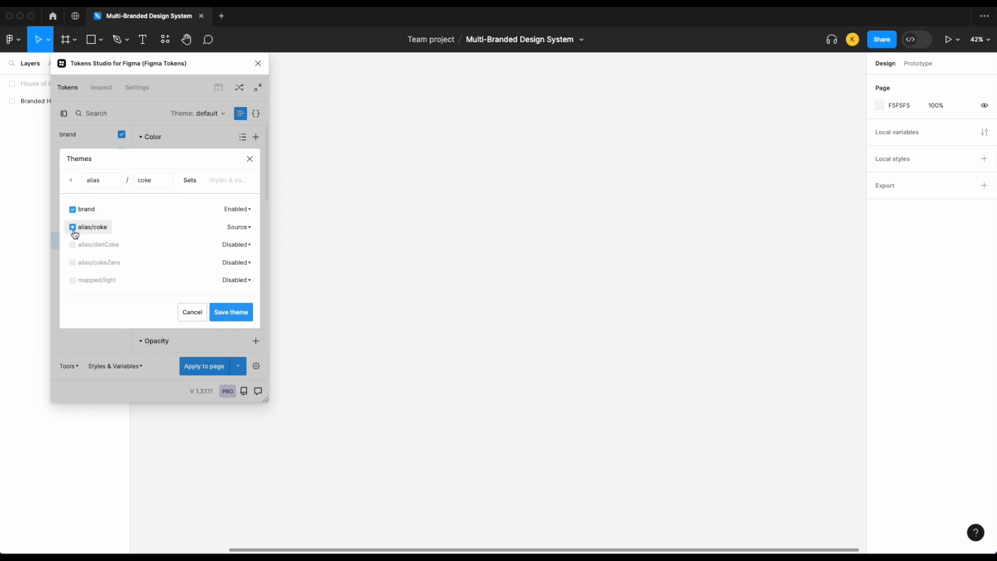
pyautogui.click(73, 209)
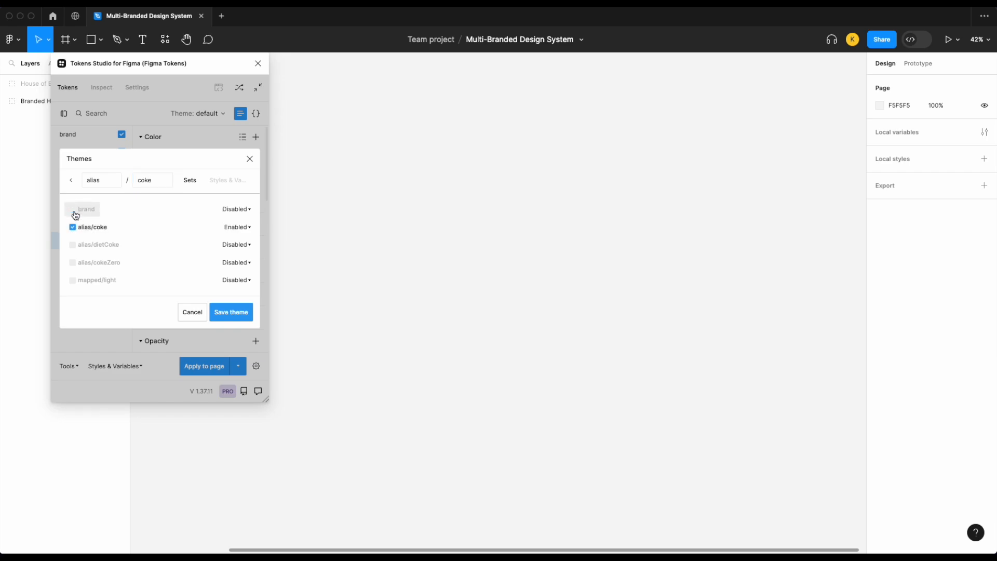
pyautogui.click(232, 313)
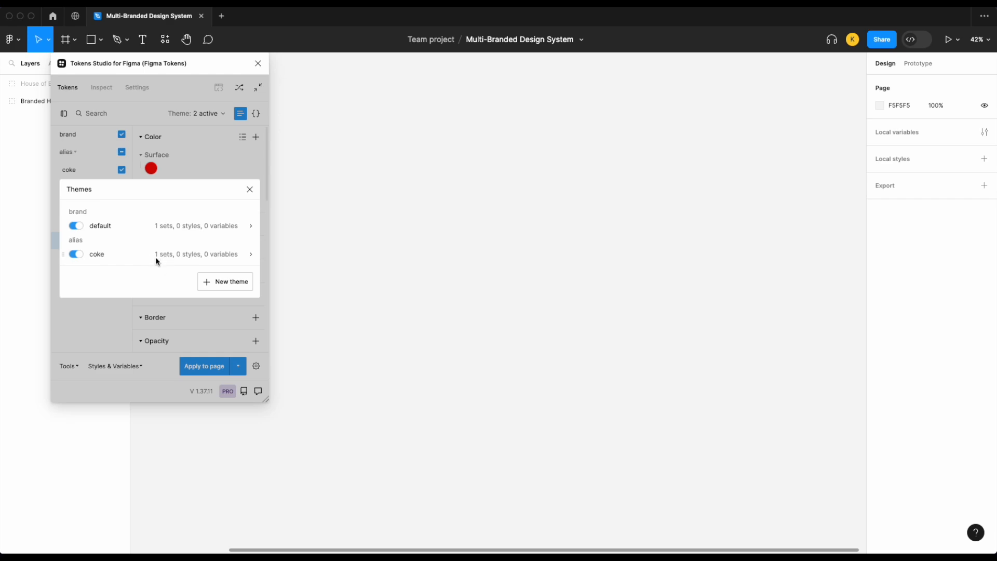
# - Create a theme named dietCoke in the alias group, with only the alias/dietCoke set enabled, and save it
pyautogui.click(217, 287)
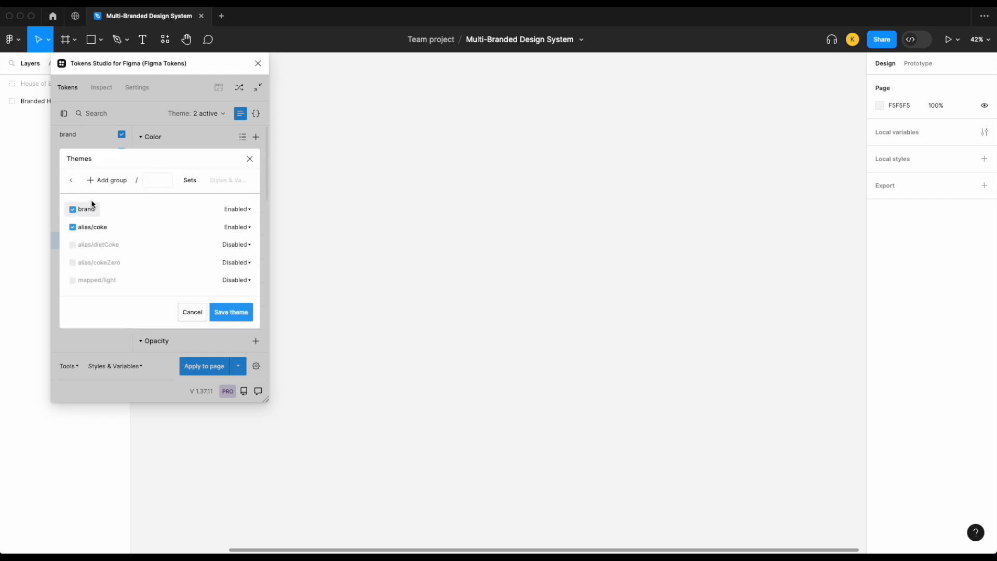
pyautogui.click(106, 181)
pyautogui.click(107, 211)
pyautogui.click(161, 177)
pyautogui.write('dietCoke')
pyautogui.click(72, 209)
pyautogui.click(72, 227)
pyautogui.click(74, 248)
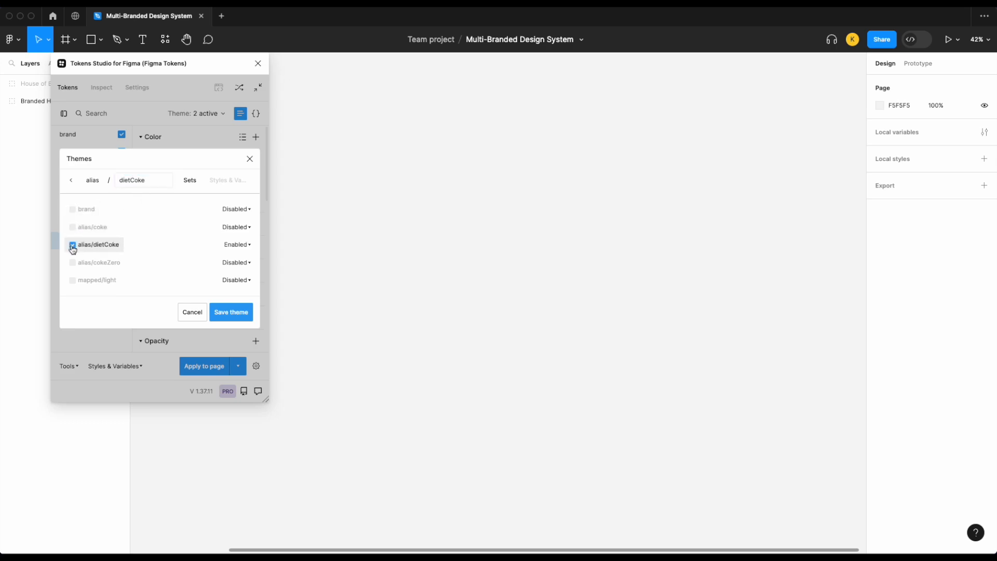
pyautogui.click(231, 313)
# - Create a theme named cokeZero in the alias group, with only the alias/cokeZero set enabled, and save it
pyautogui.click(218, 285)
pyautogui.click(107, 193)
pyautogui.click(108, 213)
pyautogui.click(161, 182)
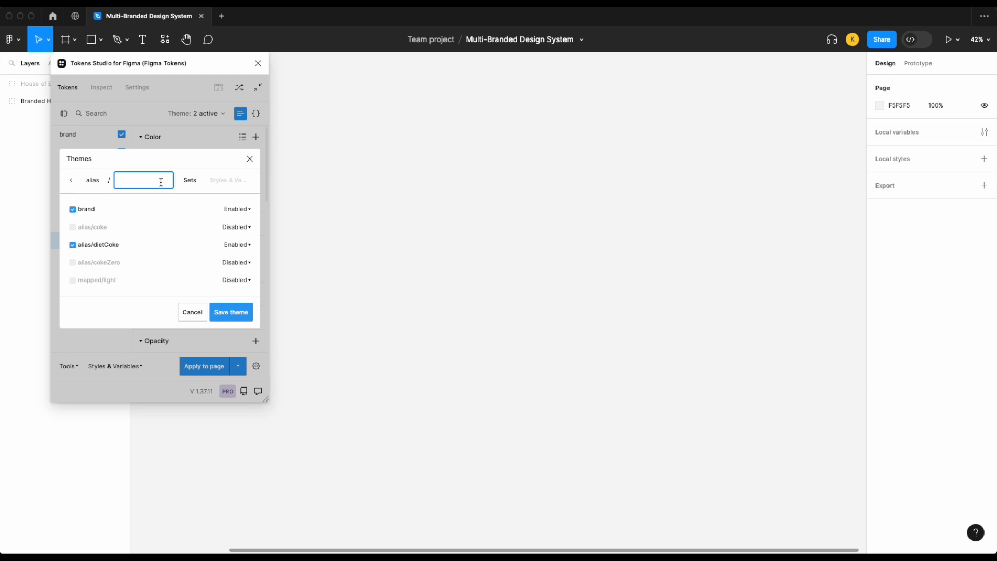
pyautogui.write('cokeZero')
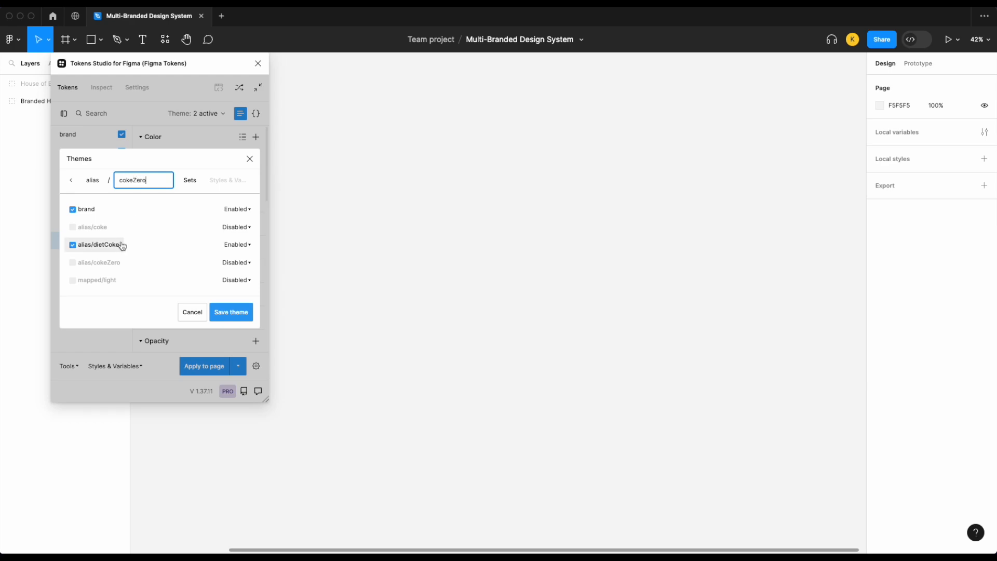
pyautogui.click(77, 266)
pyautogui.click(73, 245)
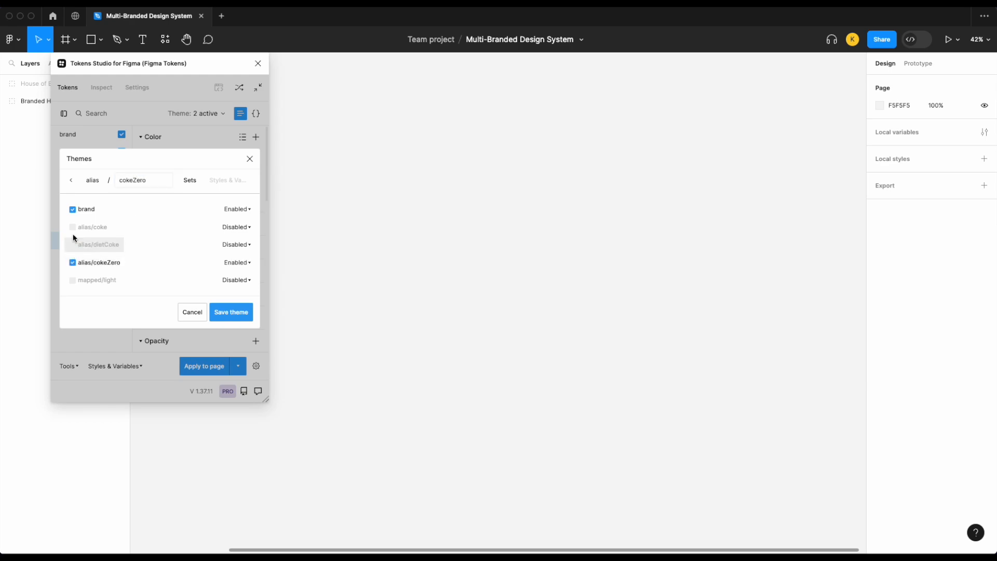
pyautogui.click(75, 211)
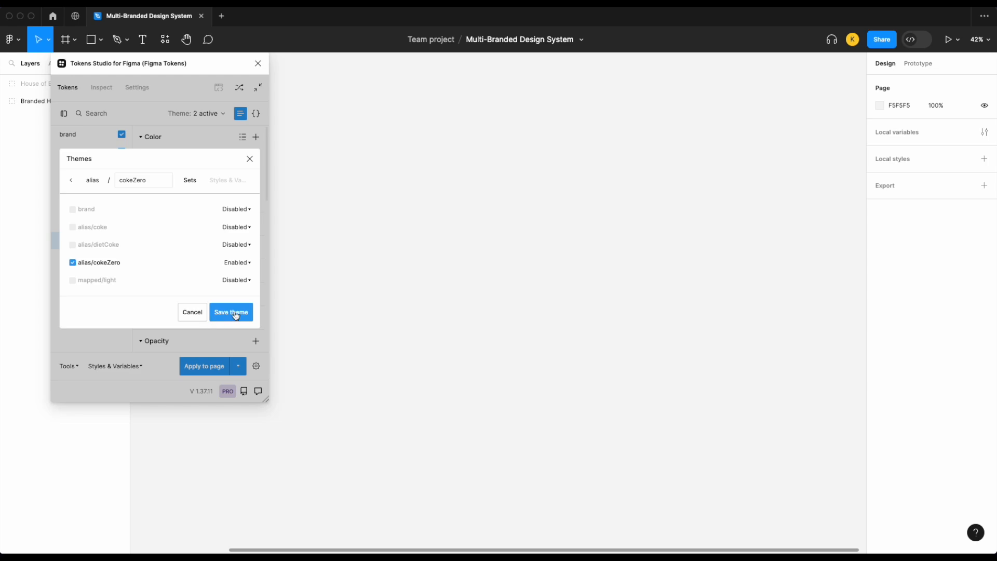
pyautogui.click(236, 313)
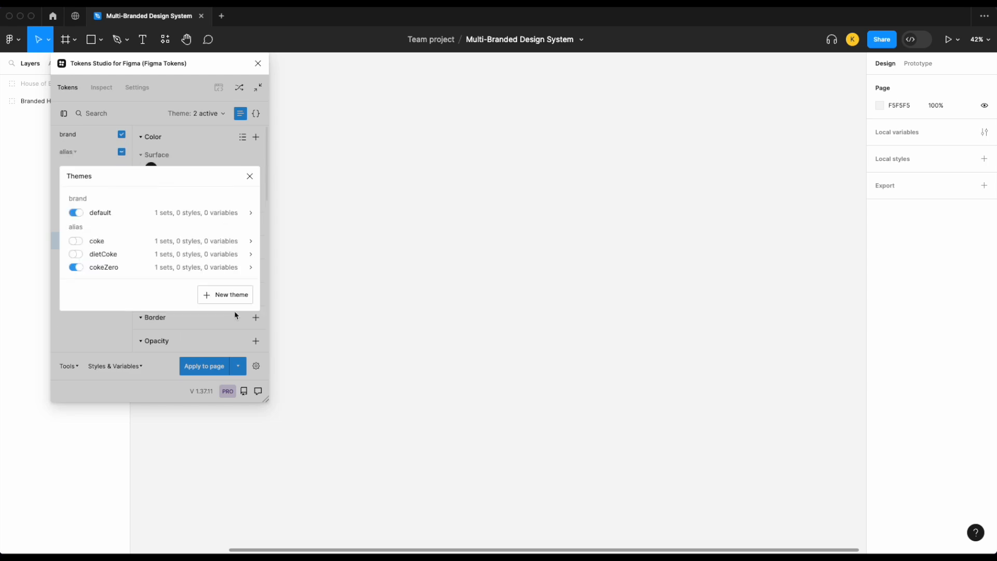
# - Create a theme named light in a new mapped group, with only mapped/light enabled, save it and close theme management
pyautogui.click(235, 295)
pyautogui.click(130, 184)
pyautogui.click(115, 229)
pyautogui.write('mapped')
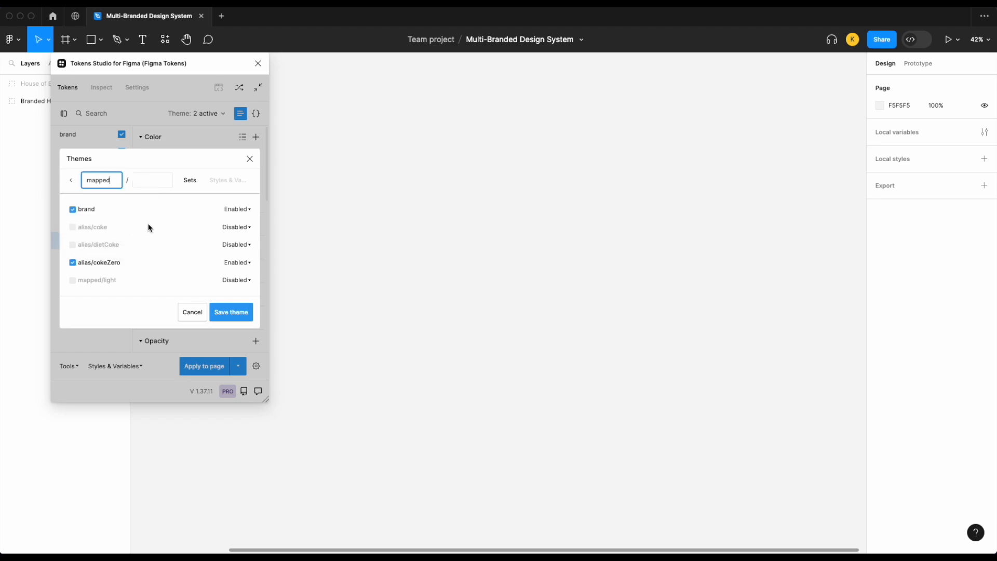
pyautogui.click(158, 181)
pyautogui.write('light')
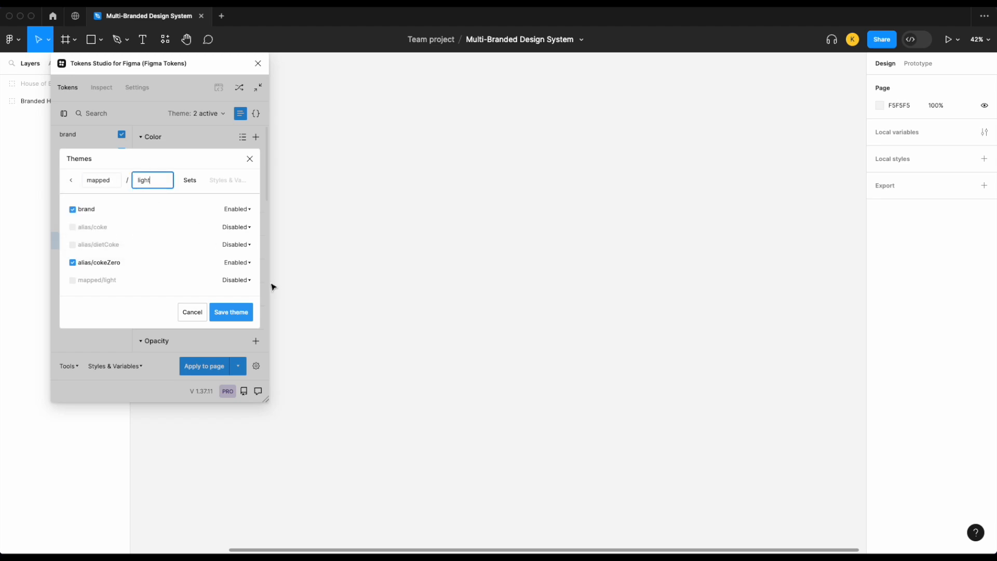
pyautogui.click(73, 280)
pyautogui.click(73, 263)
pyautogui.click(72, 209)
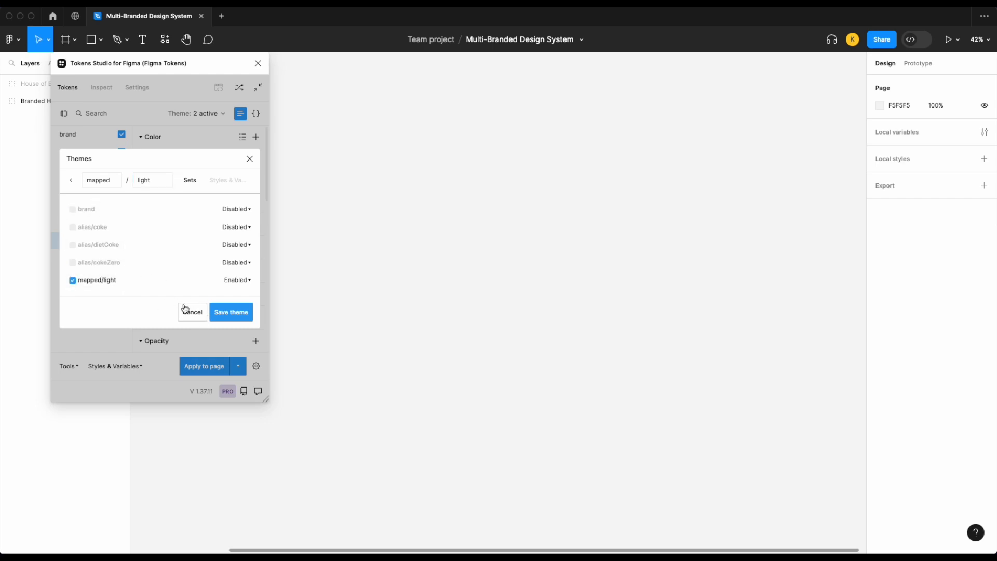
pyautogui.click(234, 312)
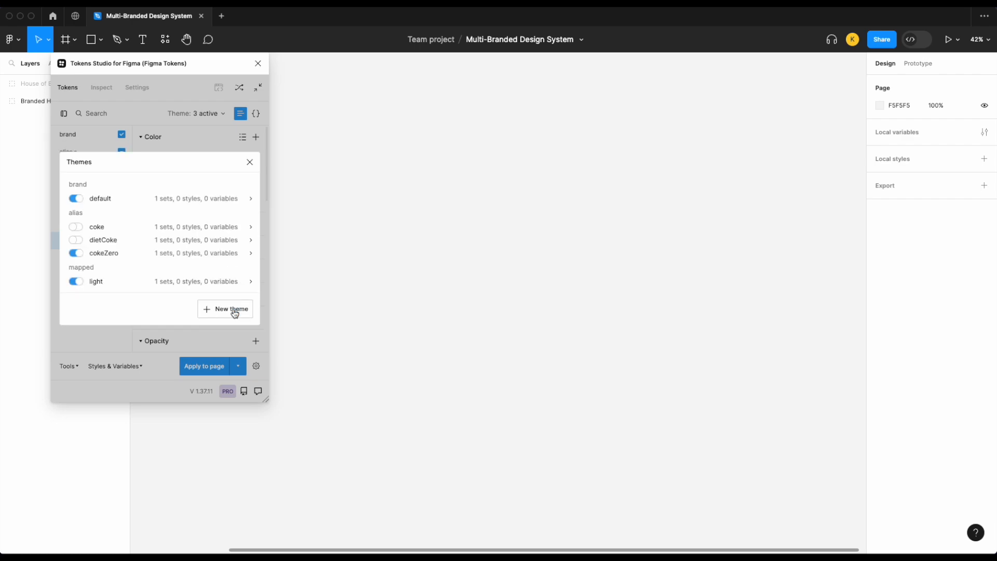
pyautogui.click(250, 162)
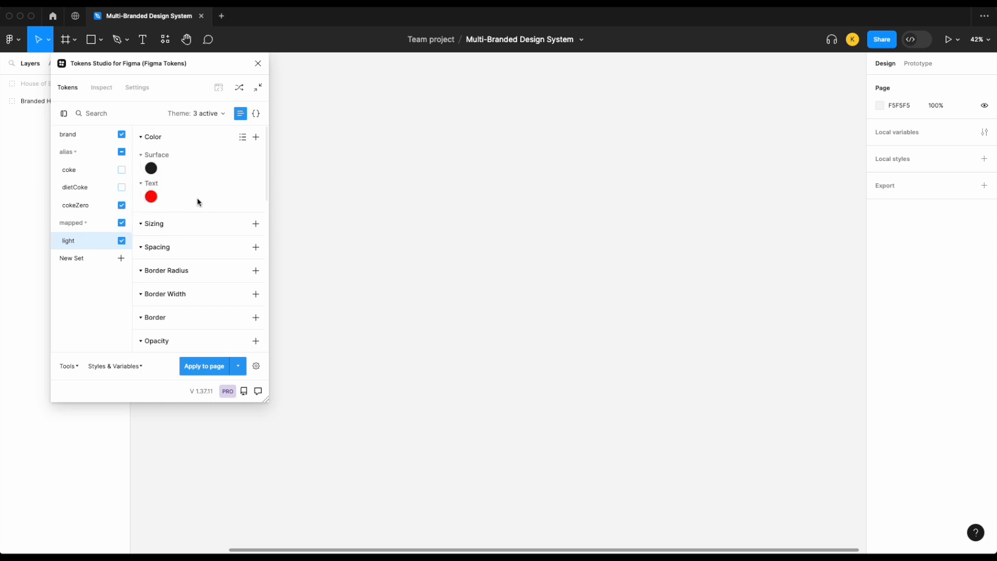
# - Make coke the only active alias set and create variables from the tokens
pyautogui.click(122, 170)
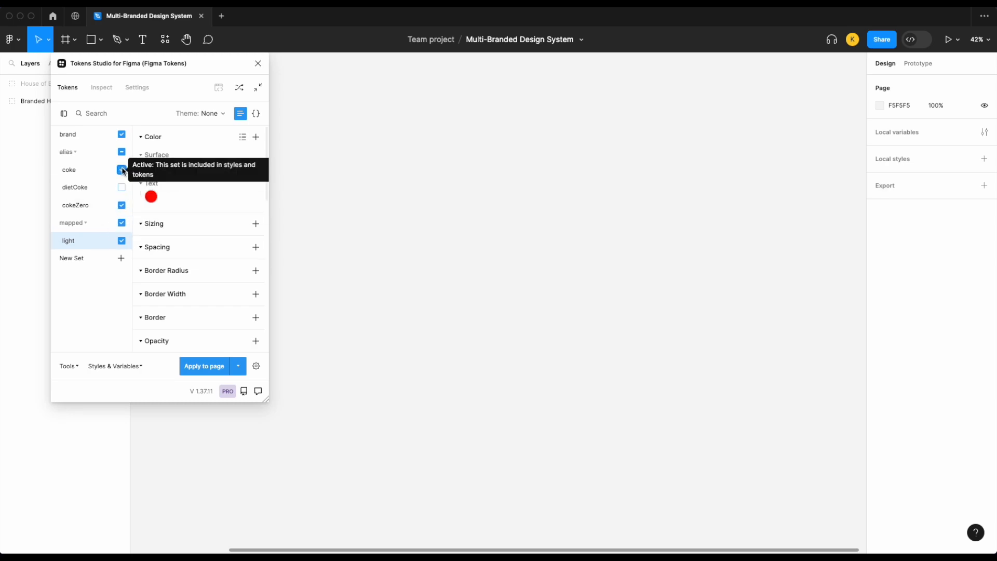
pyautogui.click(121, 205)
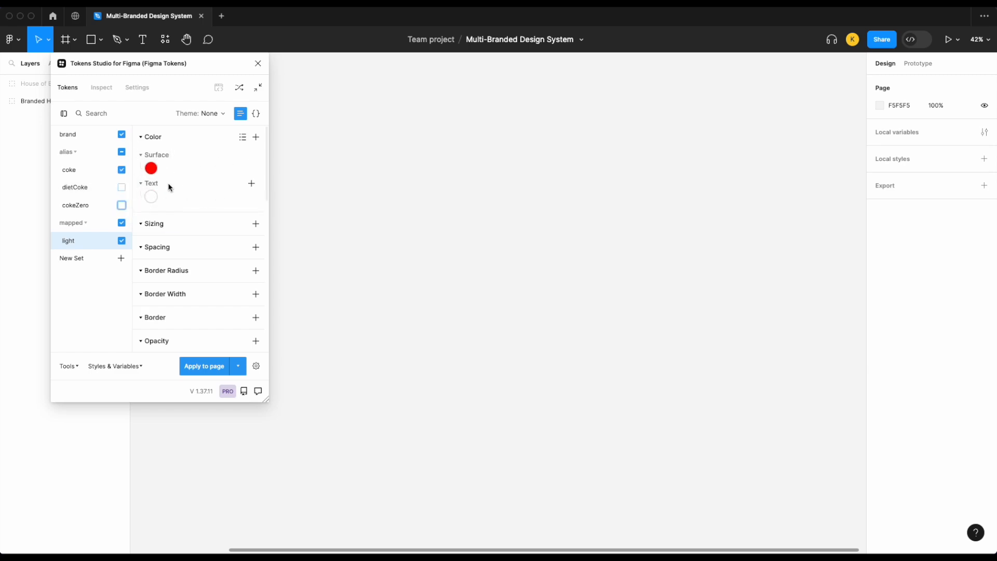
pyautogui.click(125, 370)
pyautogui.click(130, 292)
# - Examine the local variables in the mapped, brand and alias collections, including their modes and references
pyautogui.click(983, 133)
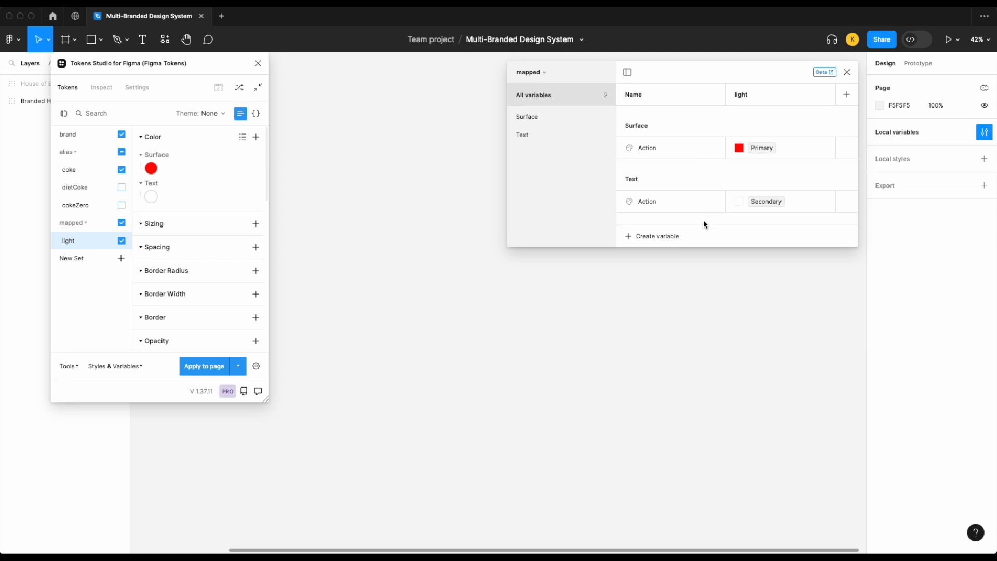
pyautogui.click(540, 73)
pyautogui.click(531, 119)
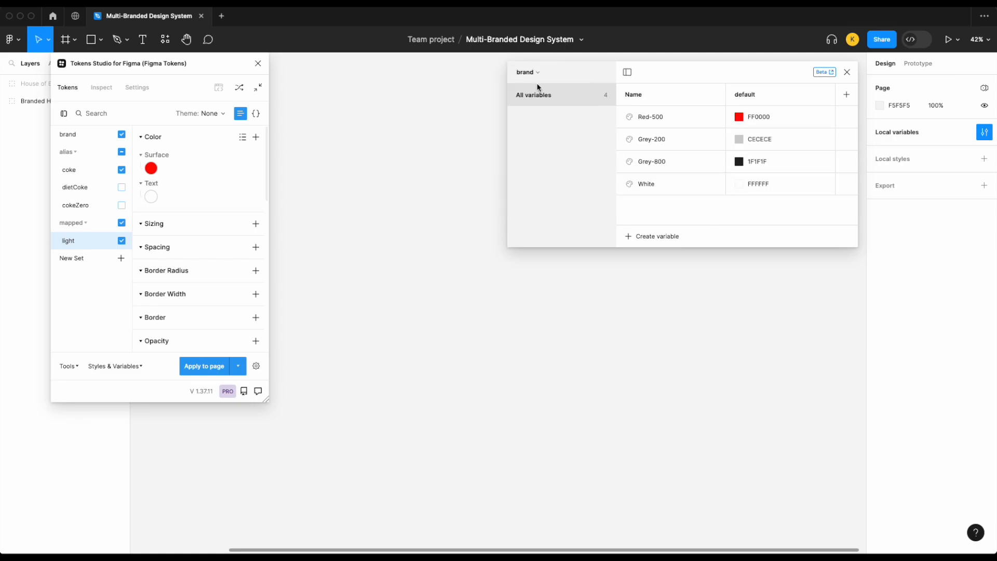
pyautogui.click(535, 74)
pyautogui.click(530, 107)
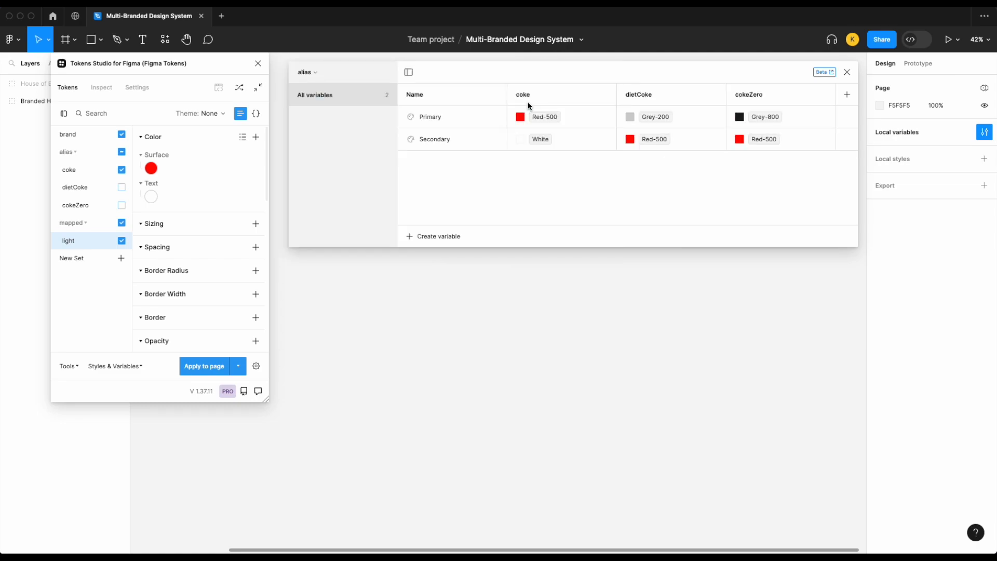
pyautogui.click(314, 73)
pyautogui.click(310, 133)
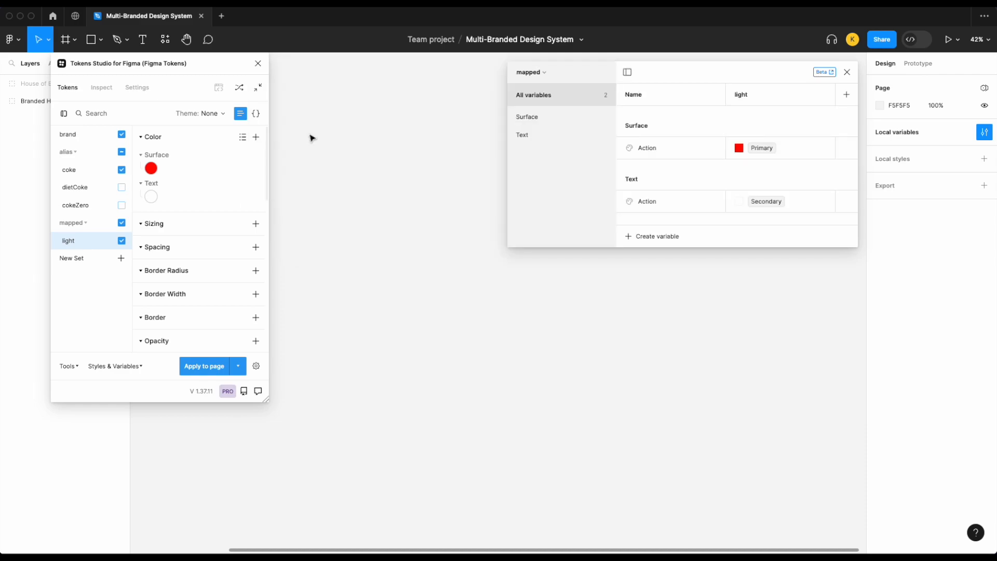
# - Activate dietCoke in place of coke in the alias sets and close the local variables
pyautogui.click(120, 186)
pyautogui.click(121, 169)
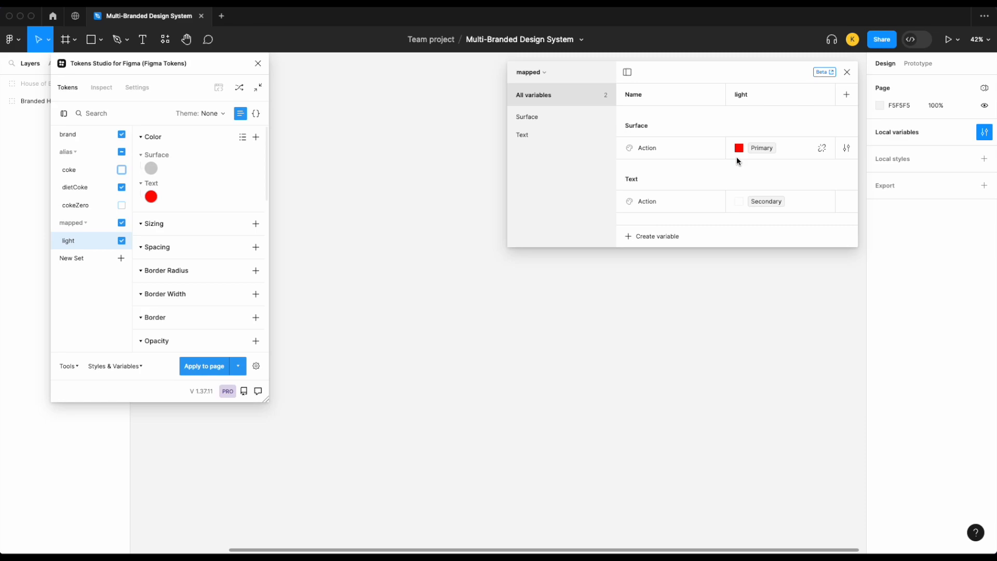
pyautogui.click(847, 72)
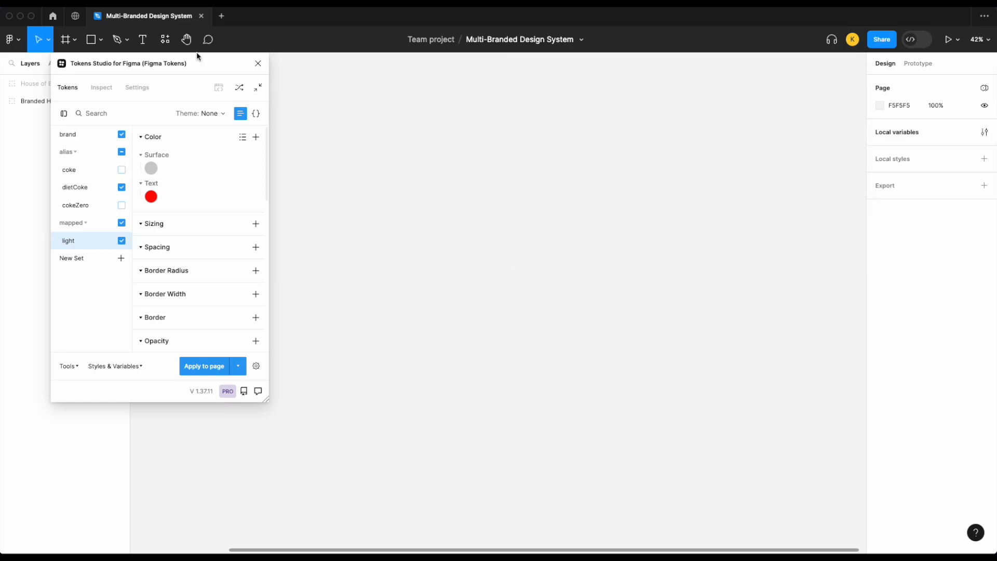
# - Add a text box about 462 × 170 reading "Button" on the canvas and wrap it in an auto layout frame
pyautogui.click(143, 39)
pyautogui.moveTo(513, 235); pyautogui.dragTo(619, 273)
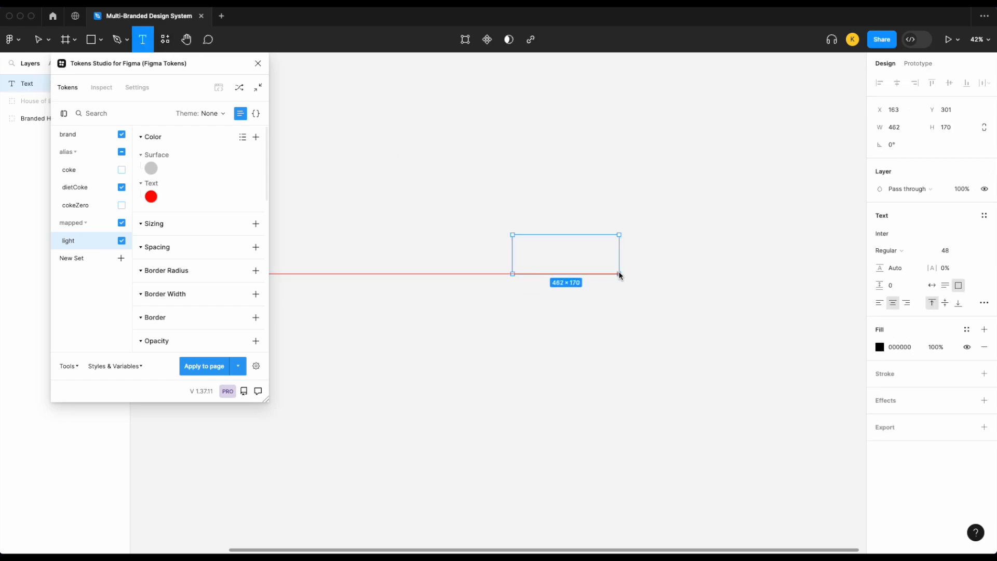
pyautogui.write('Button')
pyautogui.press('Escape')
pyautogui.scroll(5, 579, 218)
pyautogui.rightClick(571, 263)
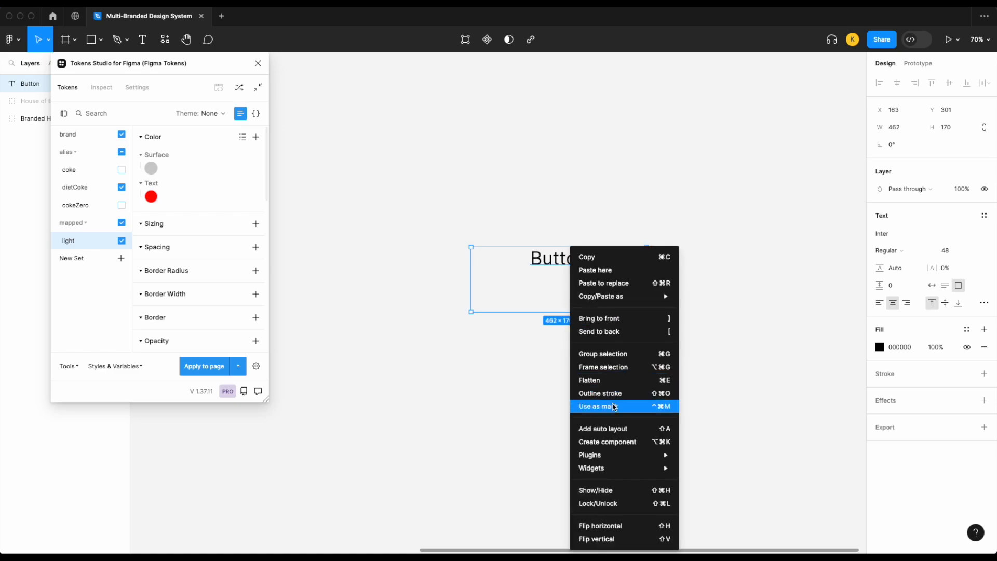
pyautogui.click(587, 429)
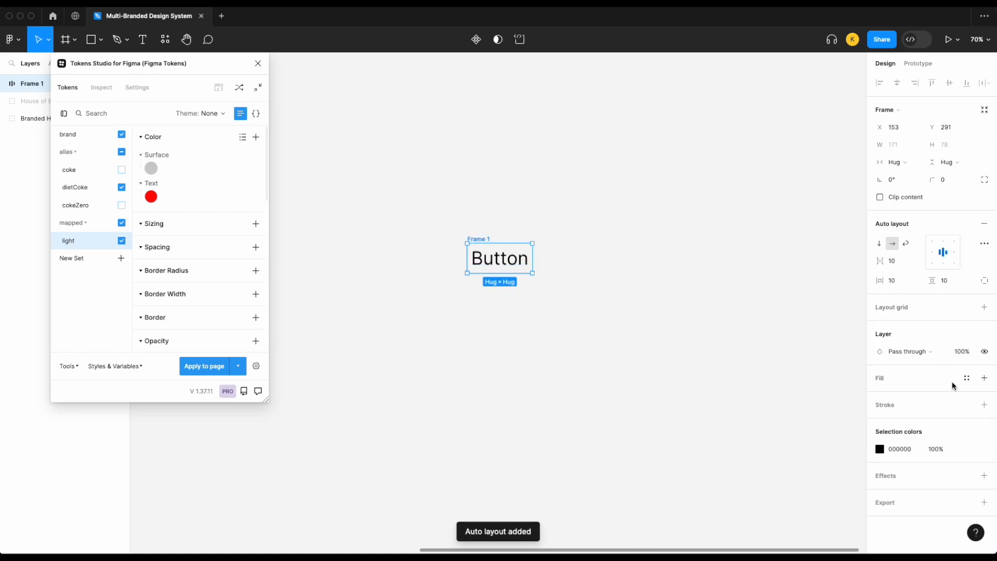
# - Add a fill to the button frame and bind it to the mapped Surface/Action variable
pyautogui.click(984, 378)
pyautogui.click(966, 379)
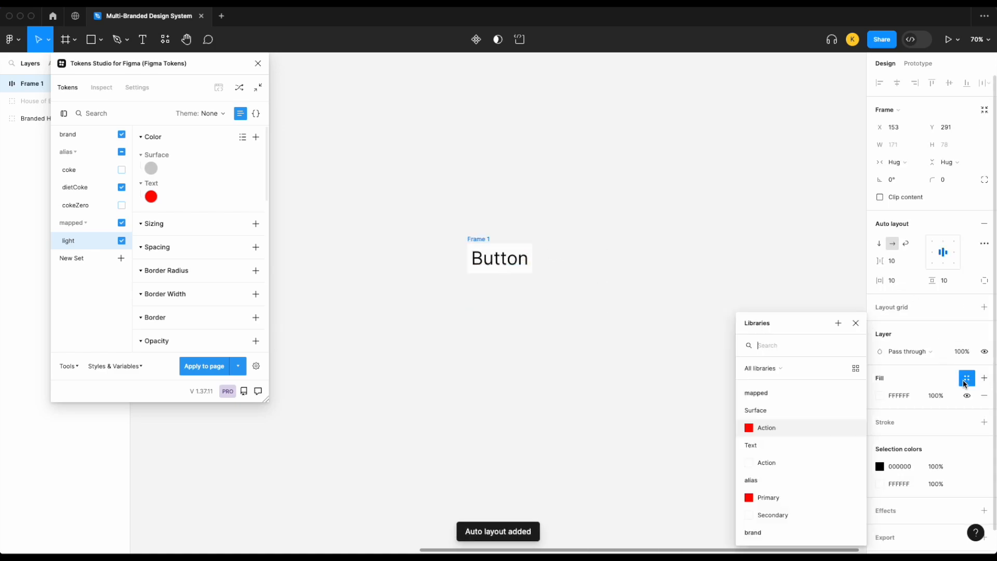
pyautogui.click(796, 428)
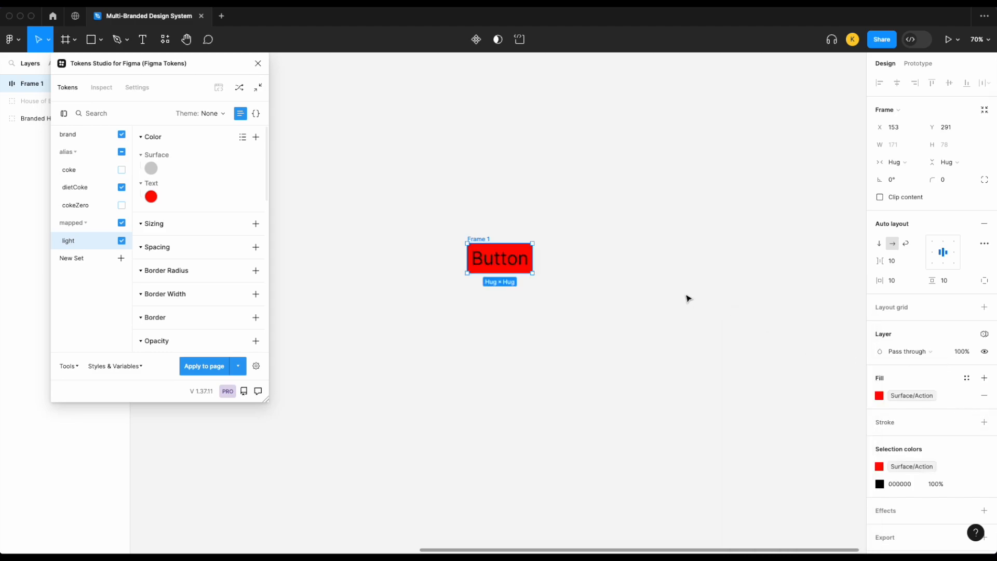
# - Bind the Button text's fill to the mapped Text/Action variable
pyautogui.click(489, 255)
pyautogui.click(967, 347)
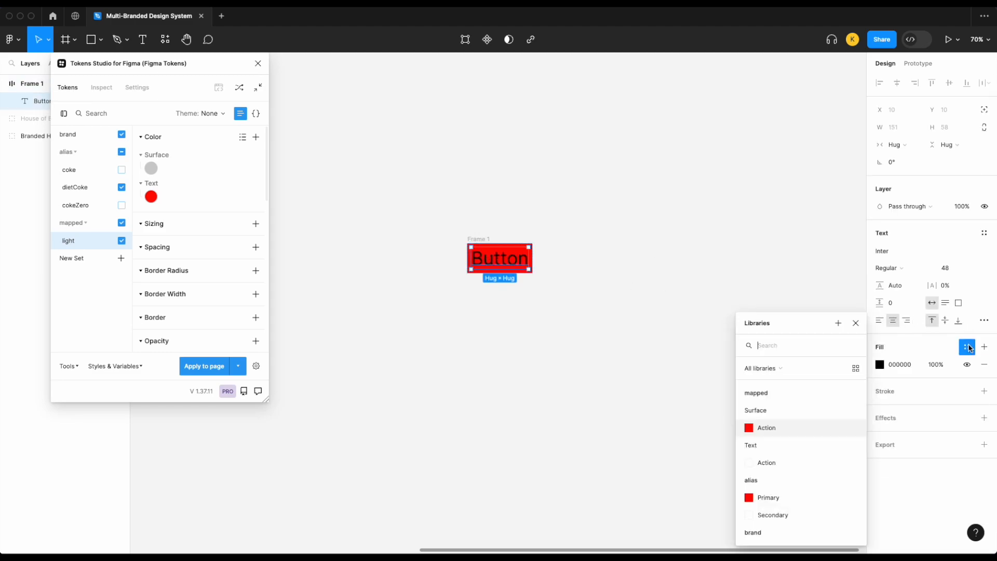
pyautogui.click(769, 463)
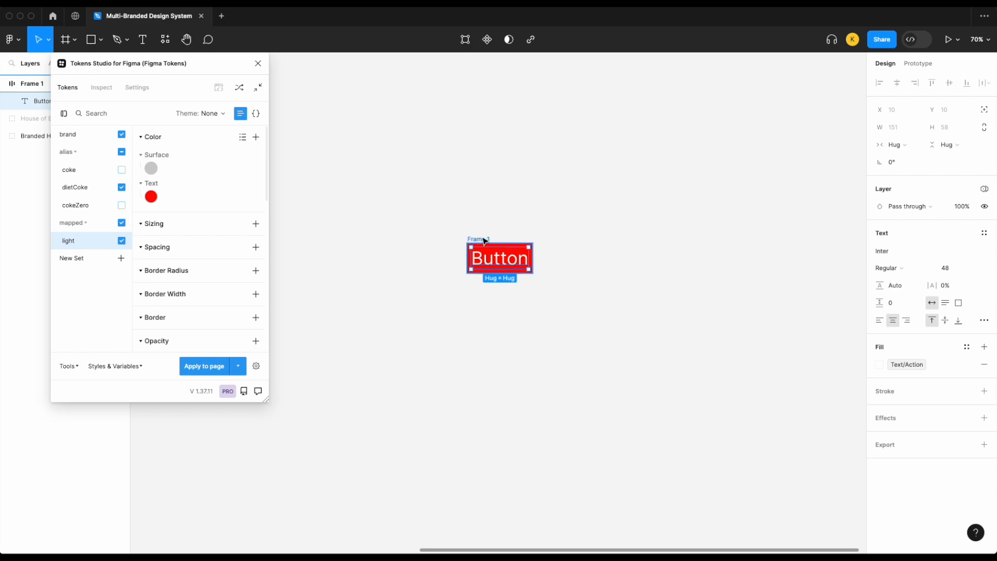
# - Set the button frame's horizontal padding to 50 and its corner radius to 4
pyautogui.press('Escape')
pyautogui.scroll(3, 645, 243)
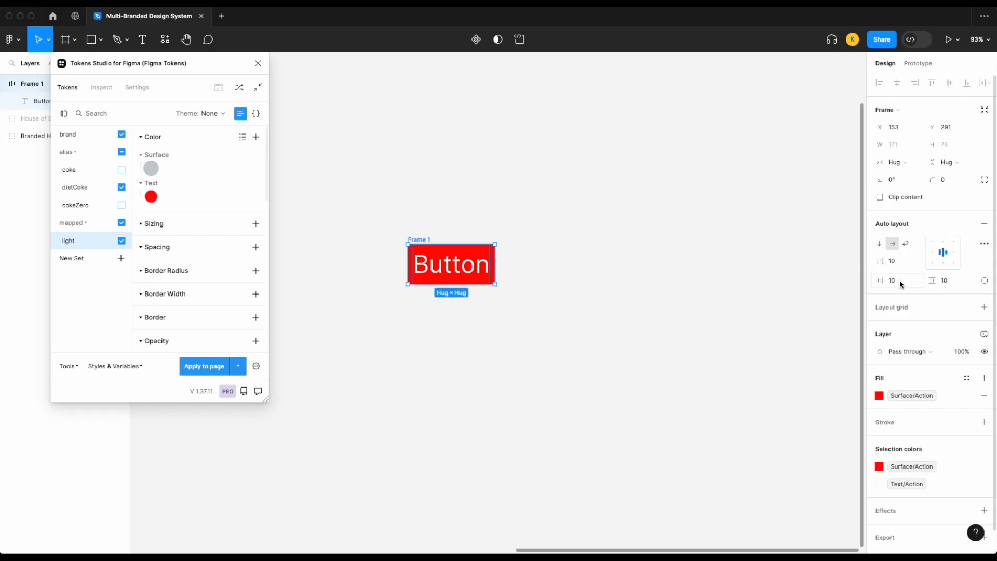
pyautogui.write('50')
pyautogui.press('Return')
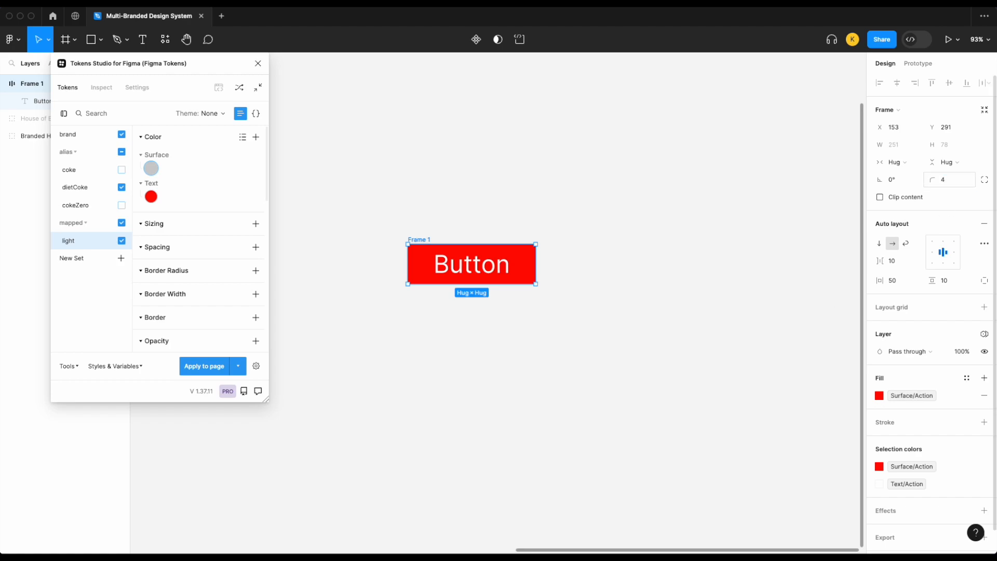
pyautogui.click(589, 260)
# - Rename the button's frame as Button and turn it into a component
pyautogui.click(435, 247)
pyautogui.doubleClick(419, 239)
pyautogui.write('Button')
pyautogui.press('Return')
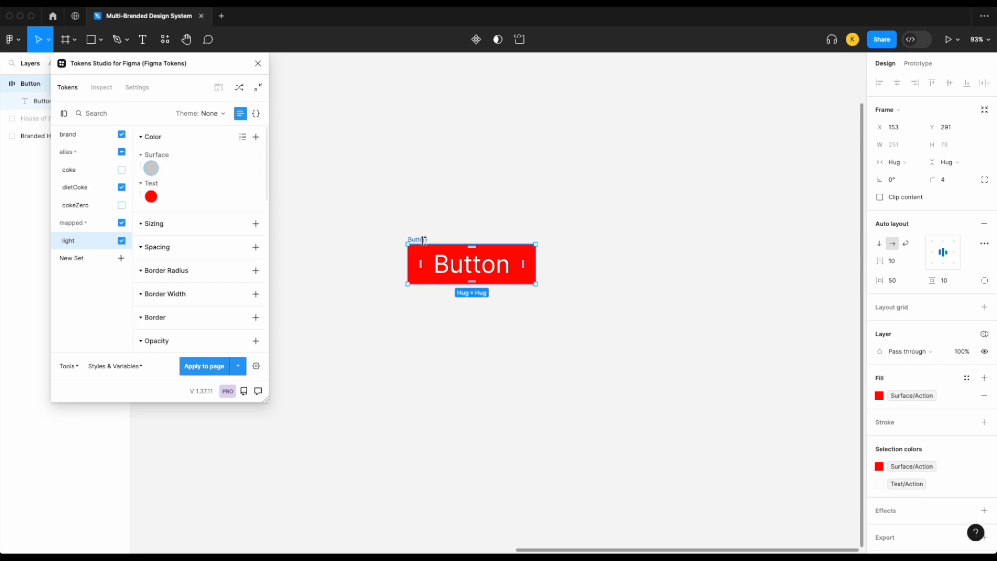
pyautogui.rightClick(424, 244)
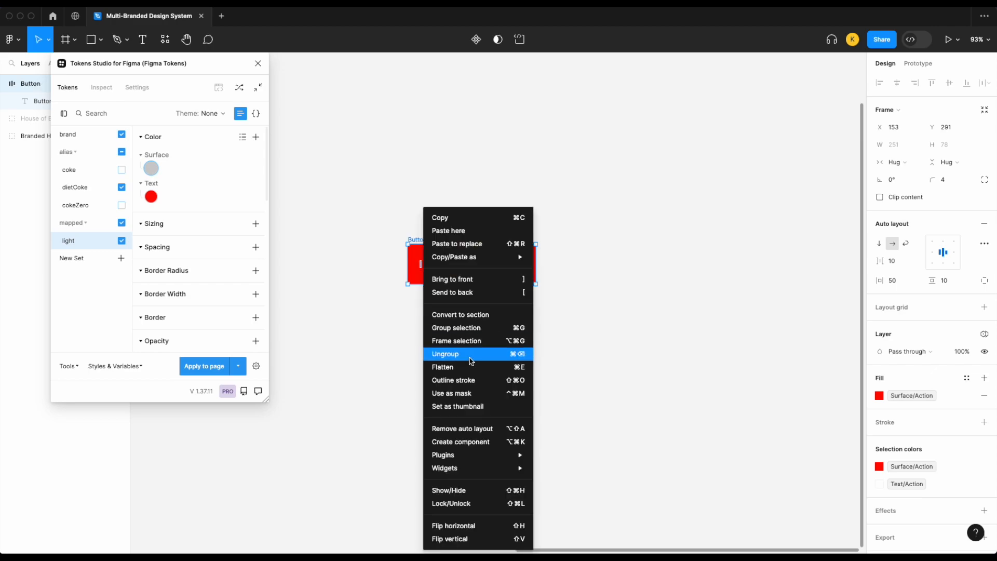
pyautogui.click(471, 441)
# - Duplicate the Button component to place an instance beside it
pyautogui.keyDown('alt'); pyautogui.moveTo(468, 274); pyautogui.dragTo(614, 274); pyautogui.keyUp('alt')
pyautogui.scroll(-3, 613, 272)
pyautogui.click(613, 273)
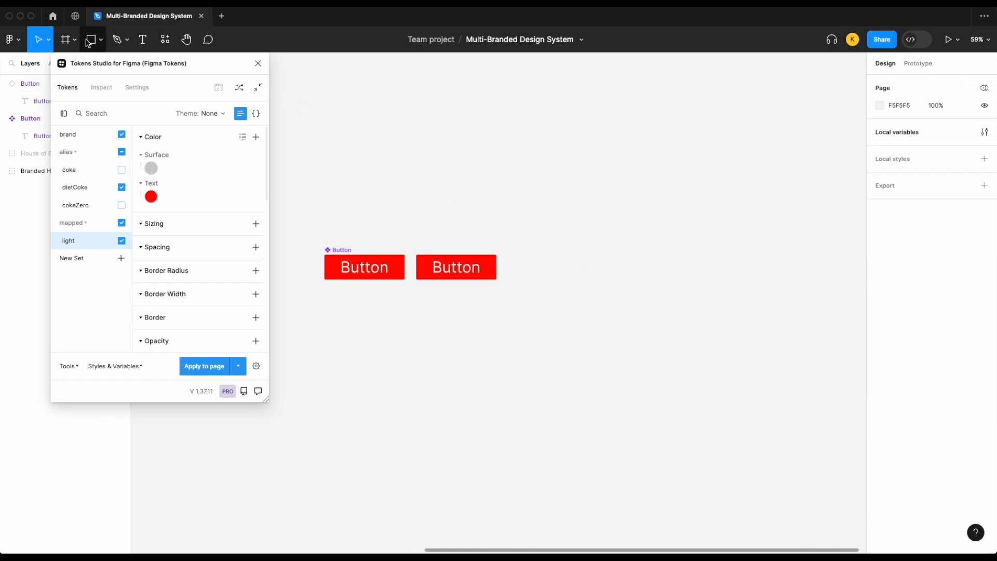
# - Draw a frame about 561 × 361 below the buttons and name it Coke
pyautogui.click(65, 39)
pyautogui.moveTo(325, 310); pyautogui.dragTo(504, 426)
pyautogui.doubleClick(343, 306)
pyautogui.write('Coke')
pyautogui.press('Return')
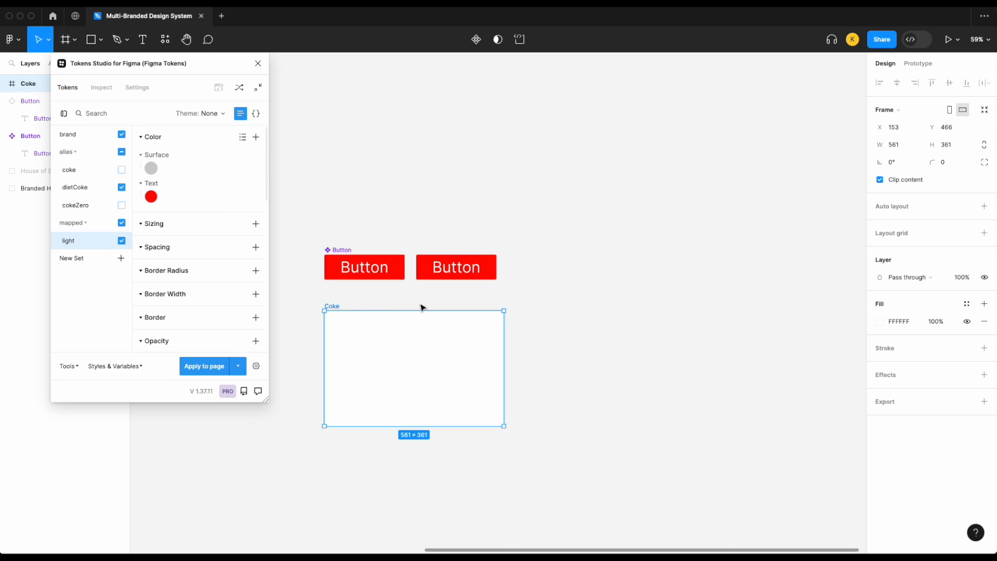
# - Duplicate the Coke frame twice in a row and name the copies Diet Coke and Coke Zero
pyautogui.hotkey('ctrl', 'd')
pyautogui.doubleClick(520, 306)
pyautogui.write('Diet Coke')
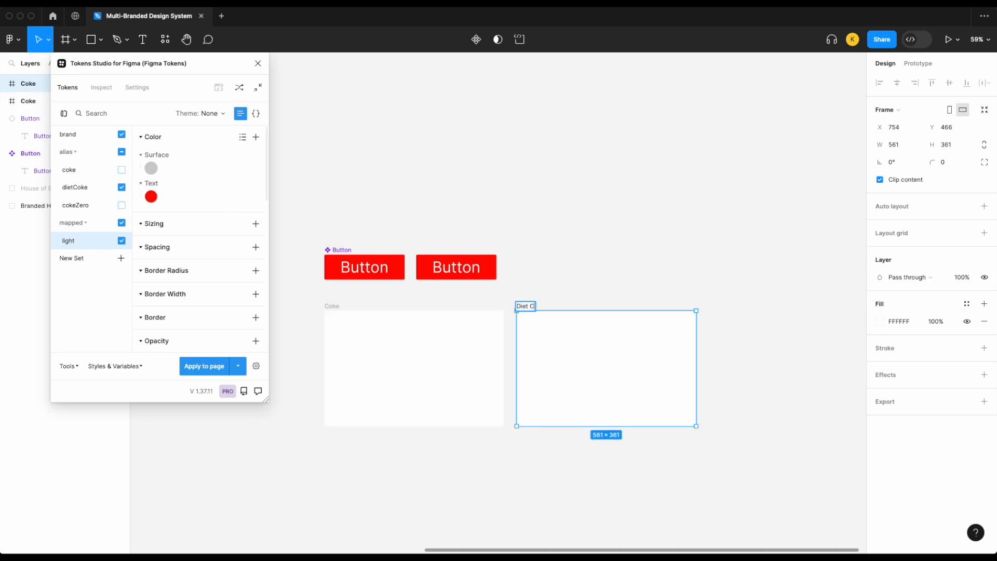
pyautogui.press('Return')
pyautogui.hotkey('ctrl', 'd')
pyautogui.doubleClick(724, 306)
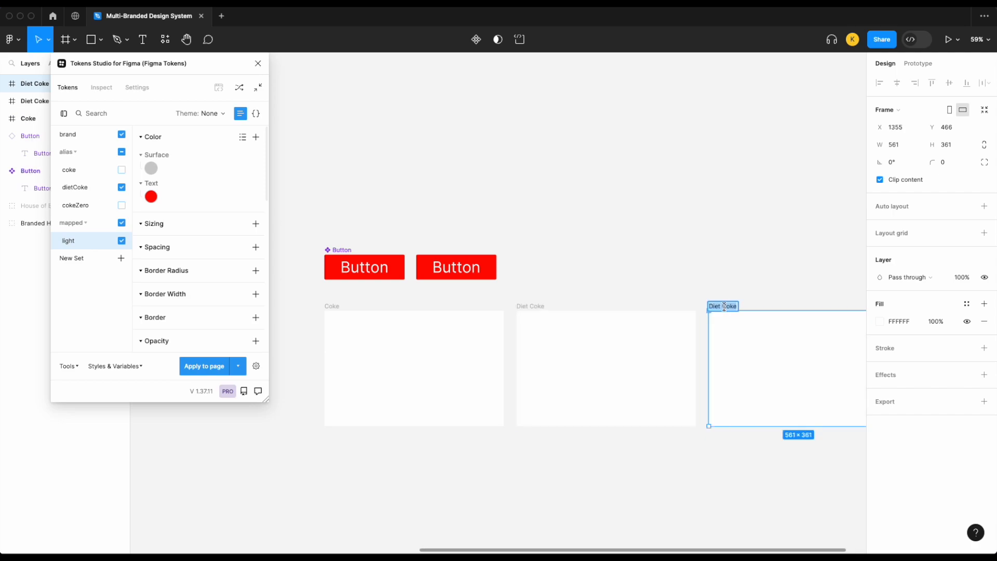
pyautogui.write('Coke Zero')
pyautogui.press('Return')
# - Move the Button instance into the Coke frame and set that frame's alias variable mode to coke
pyautogui.click(499, 272)
pyautogui.click(493, 269)
pyautogui.moveTo(493, 269); pyautogui.dragTo(453, 365)
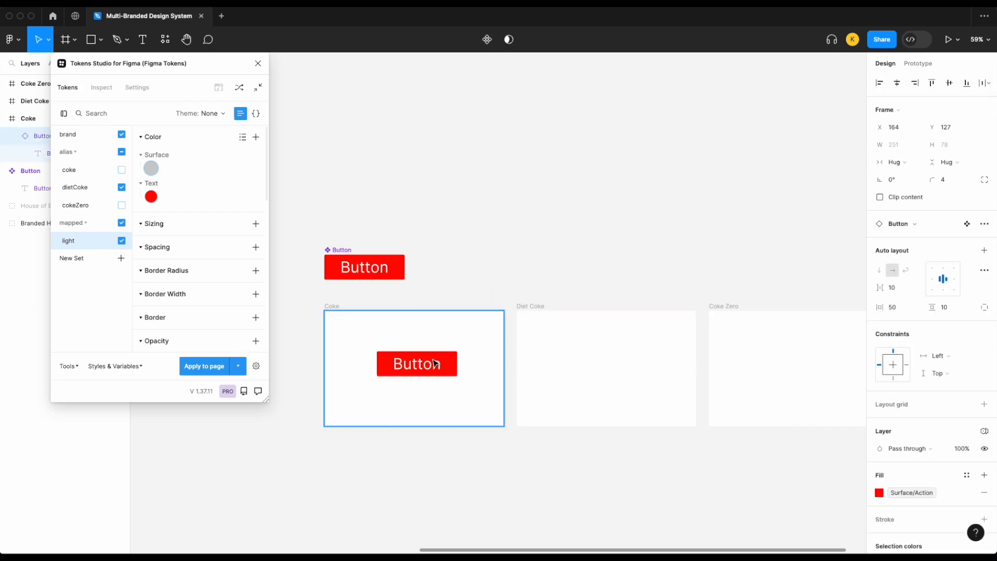
pyautogui.click(333, 309)
pyautogui.click(986, 260)
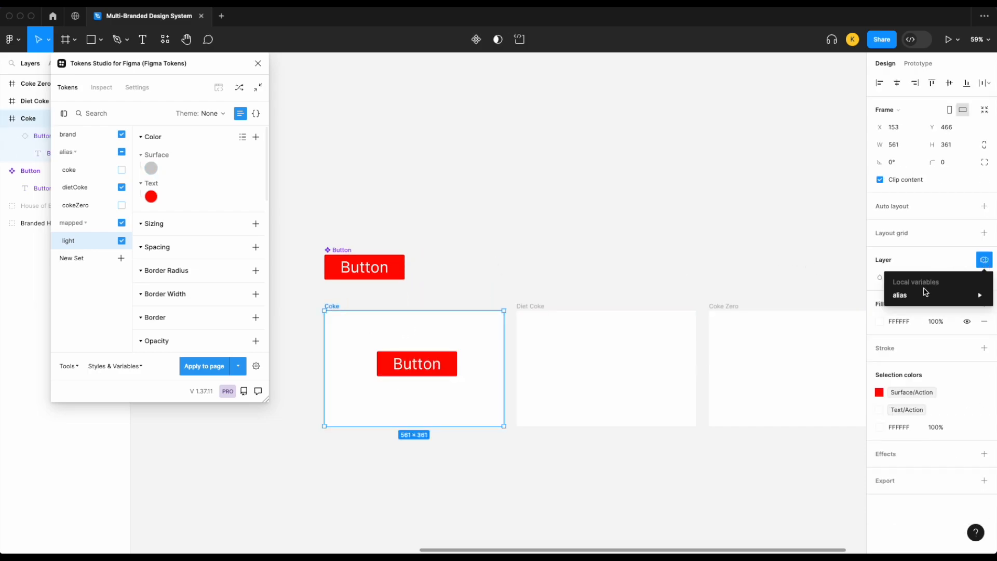
pyautogui.moveTo(925, 295)
pyautogui.click(797, 318)
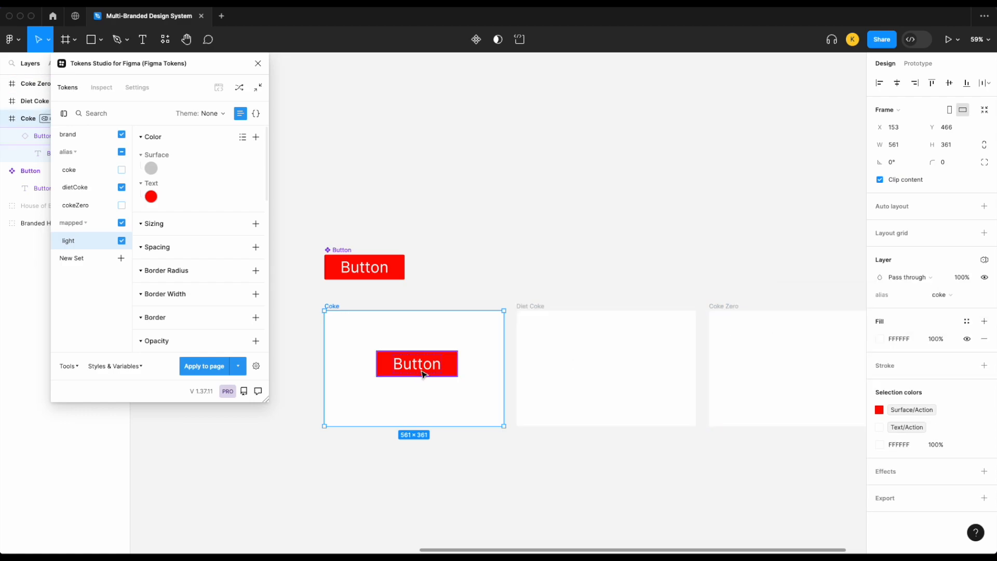
# - Place a copy of the Button instance in the Diet Coke frame and set that frame's alias mode to dietCoke
pyautogui.click(424, 372)
pyautogui.moveTo(424, 372); pyautogui.dragTo(607, 369)
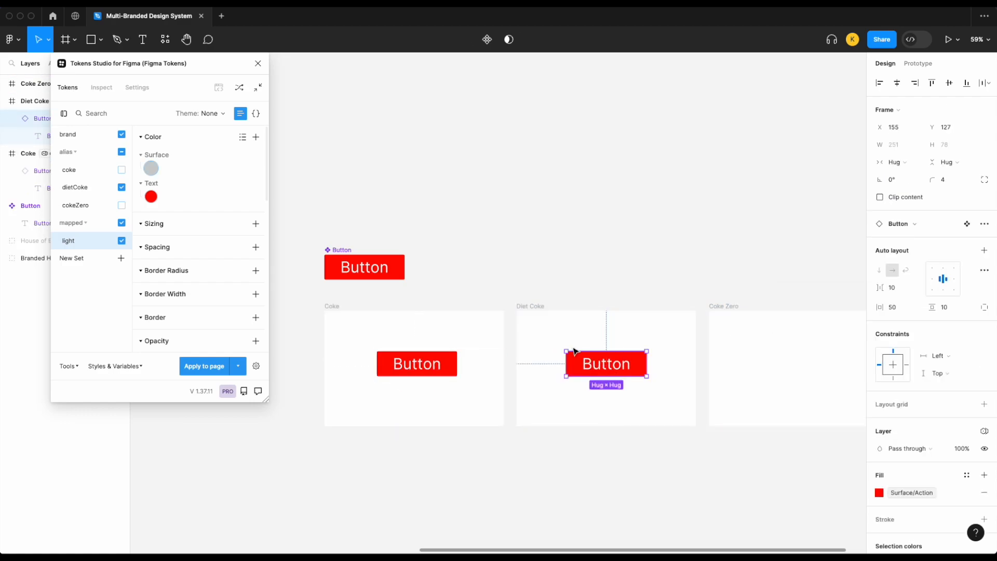
pyautogui.click(531, 306)
pyautogui.click(986, 261)
pyautogui.moveTo(925, 295)
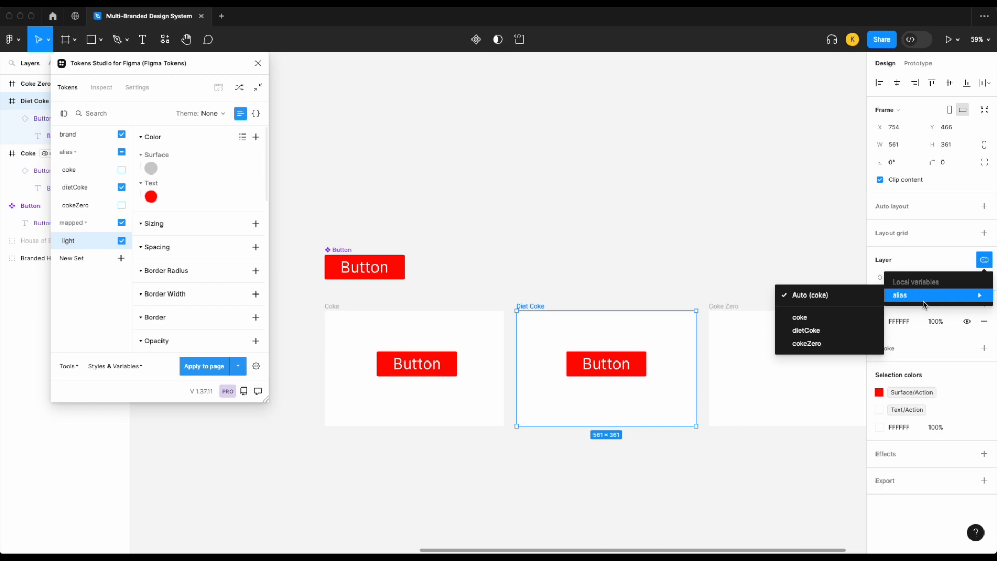
pyautogui.click(803, 330)
pyautogui.hscroll(5, 729, 263)
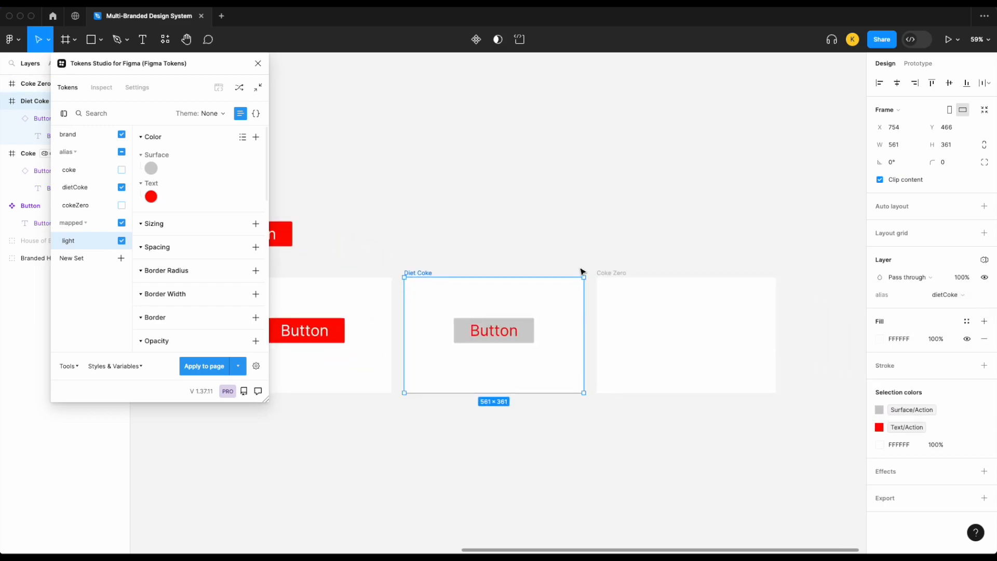
# - Place a copy of the Button instance in the middle of the Coke Zero frame
pyautogui.click(497, 338)
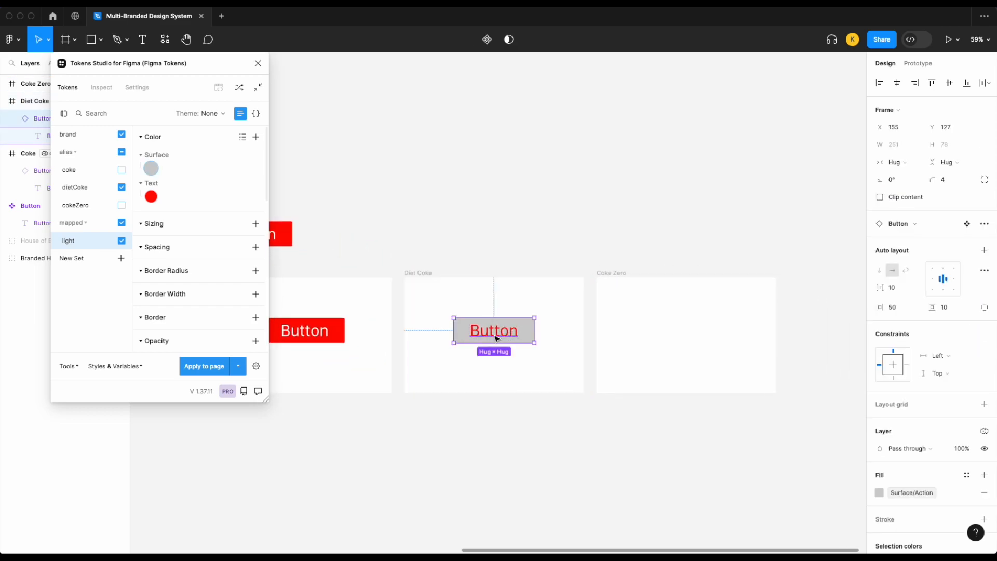
pyautogui.click(722, 338)
pyautogui.hotkey('ctrl', 'v')
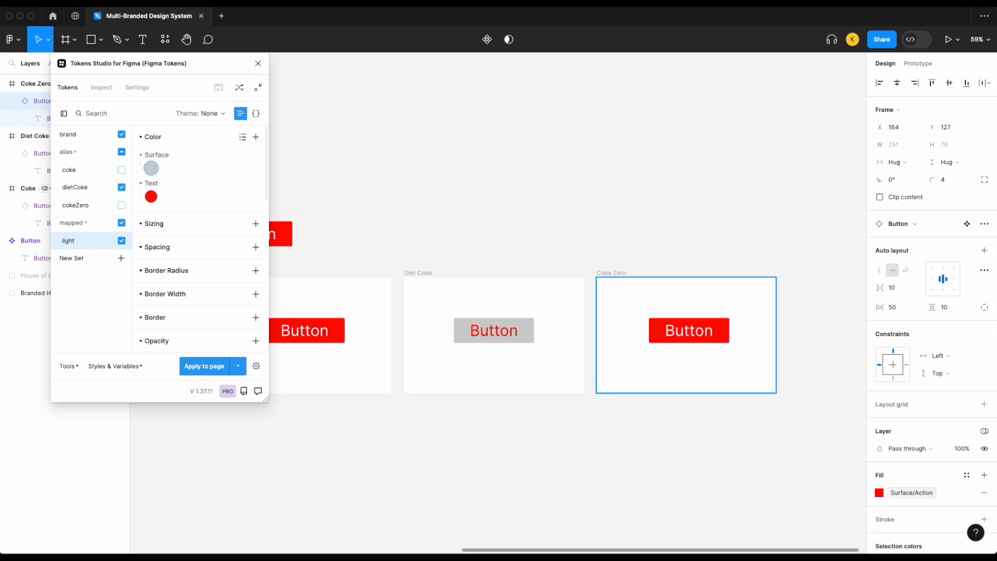
pyautogui.click(628, 279)
pyautogui.click(761, 203)
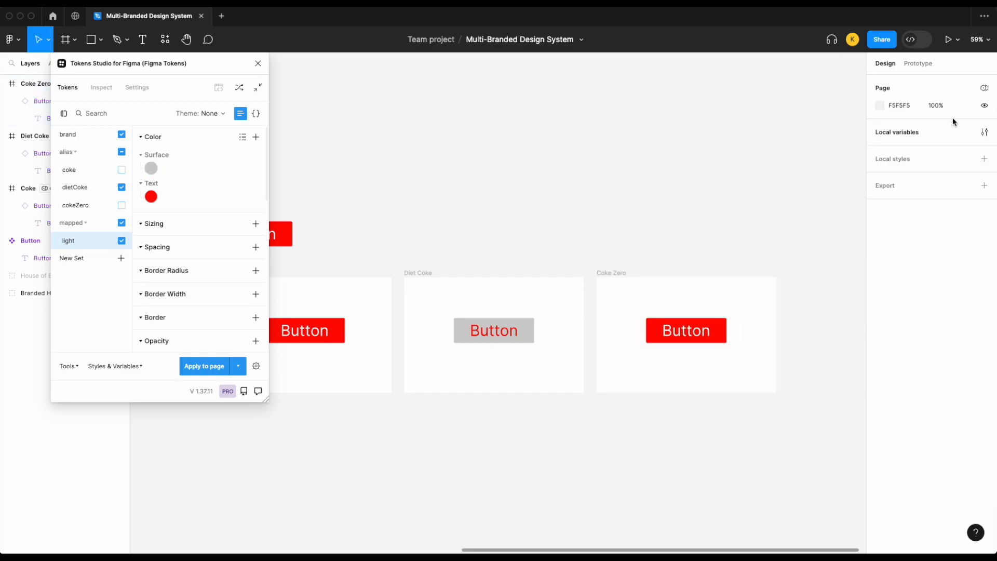
# - Review the mapped local variables and set the Coke Zero frame's alias variable mode to cokeZero
pyautogui.click(985, 132)
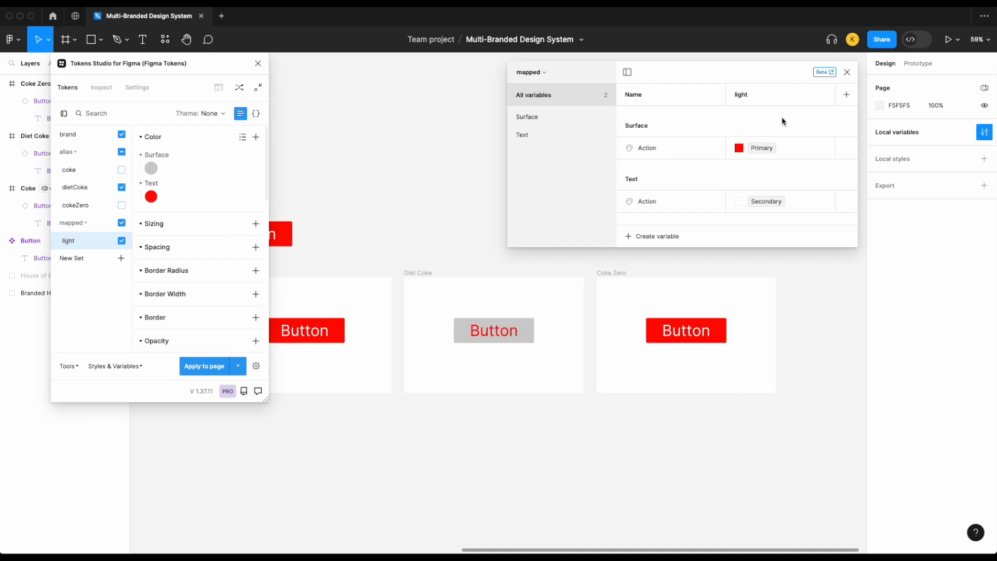
pyautogui.click(847, 72)
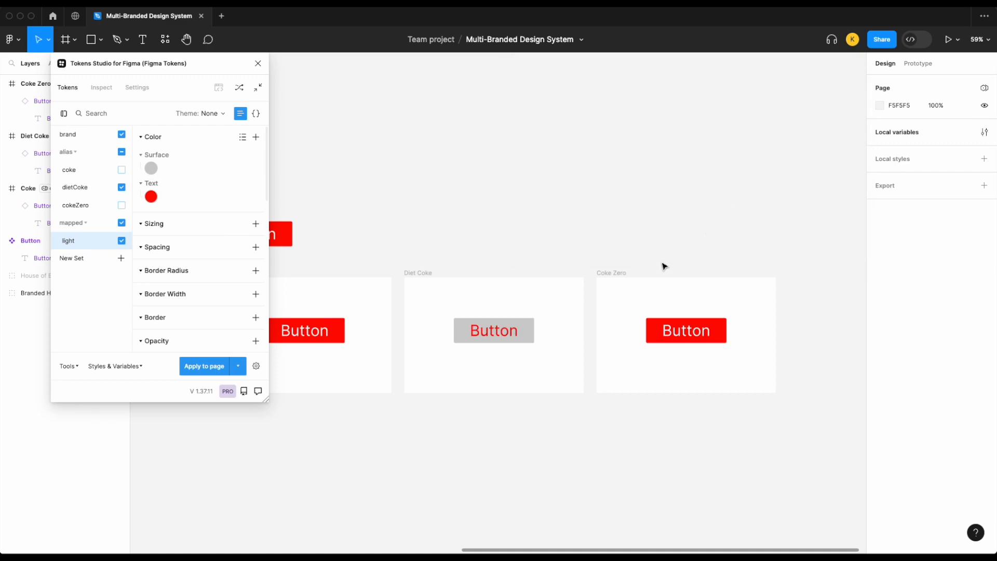
pyautogui.click(620, 273)
pyautogui.click(985, 260)
pyautogui.moveTo(932, 292)
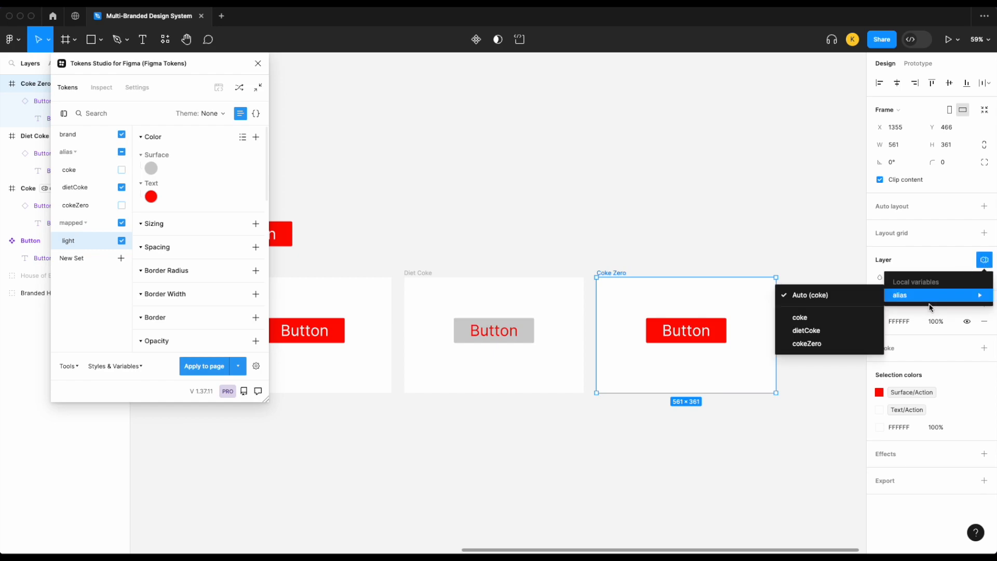
pyautogui.click(823, 345)
pyautogui.click(770, 243)
pyautogui.scroll(-5, 763, 216)
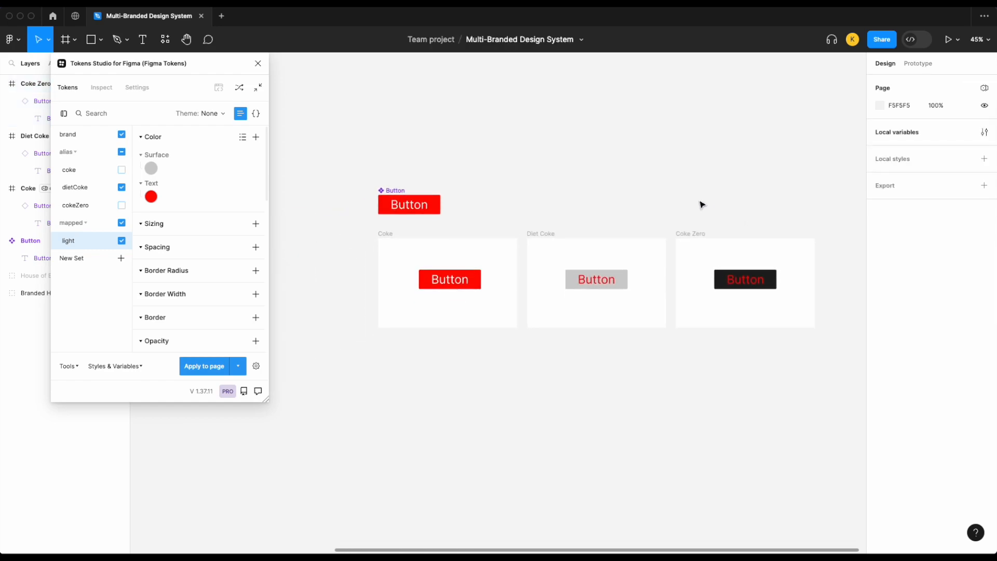
pyautogui.scroll(2, 703, 205)
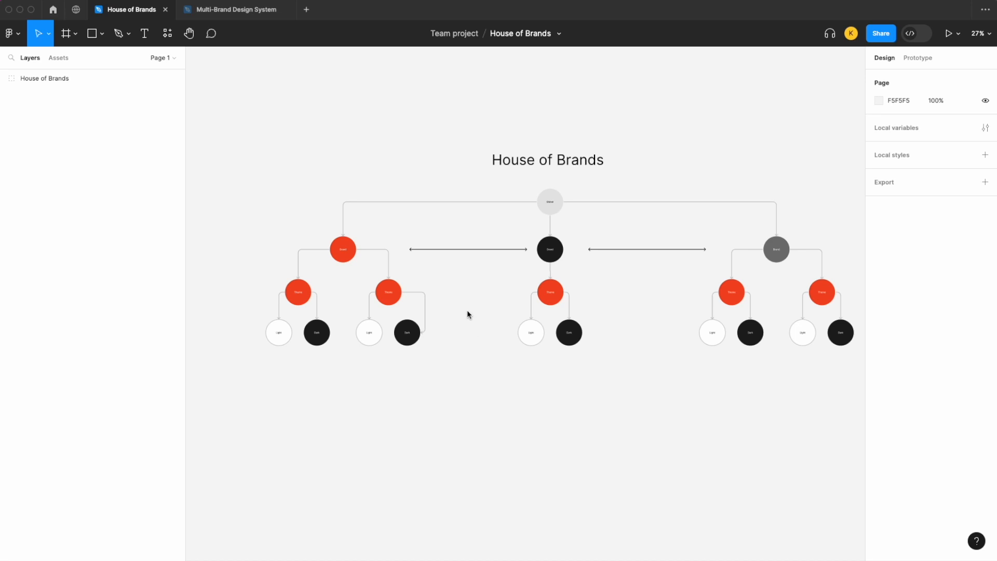
# - Launch the Tokens Studio for Figma plugin in the House of Brands file and start with its global token set
pyautogui.scroll(5, 327, 287)
pyautogui.hscroll(-3, 334, 201)
pyautogui.scroll(-1, 335, 201)
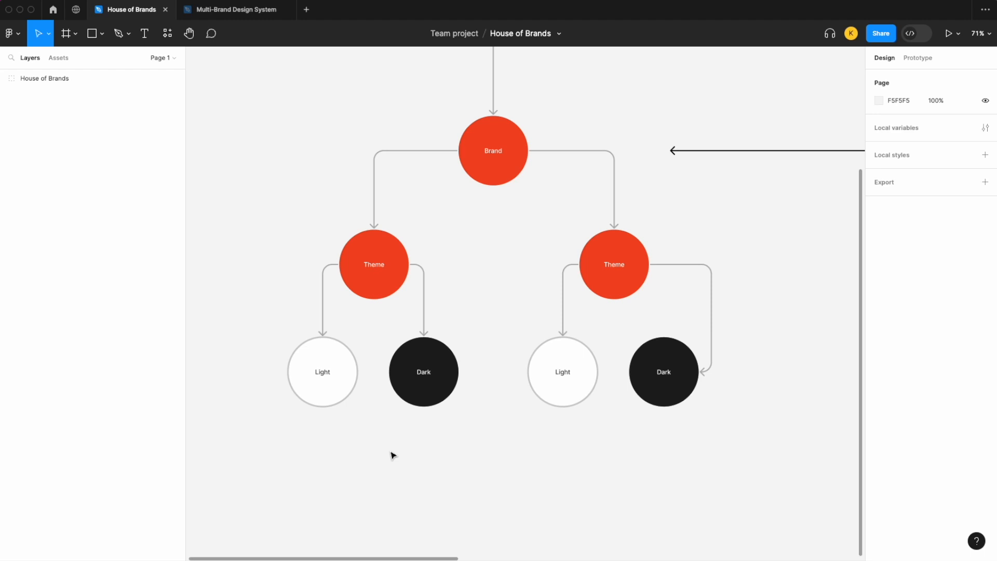
pyautogui.hotkey('shift', '1')
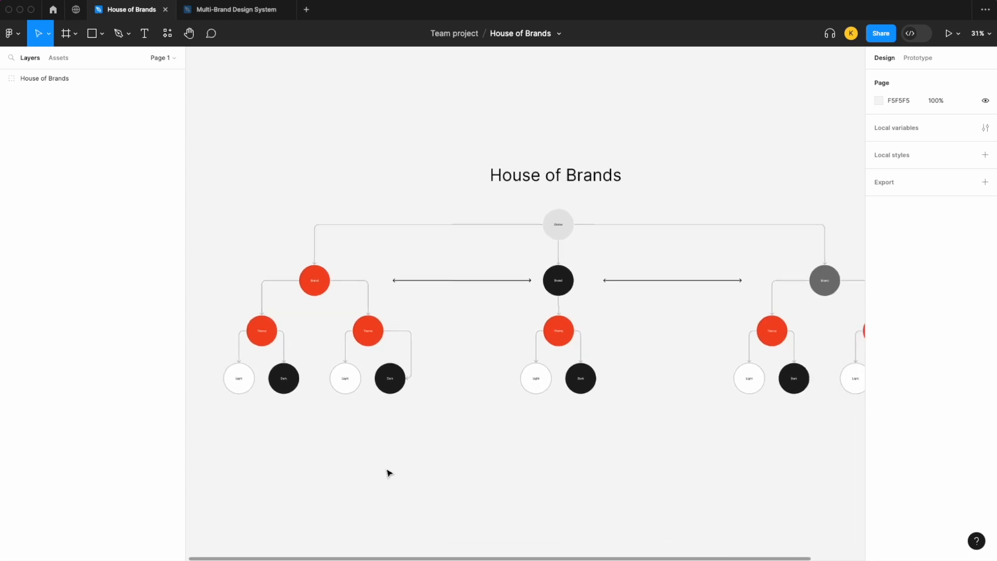
pyautogui.scroll(-1, 389, 473)
pyautogui.click(268, 0)
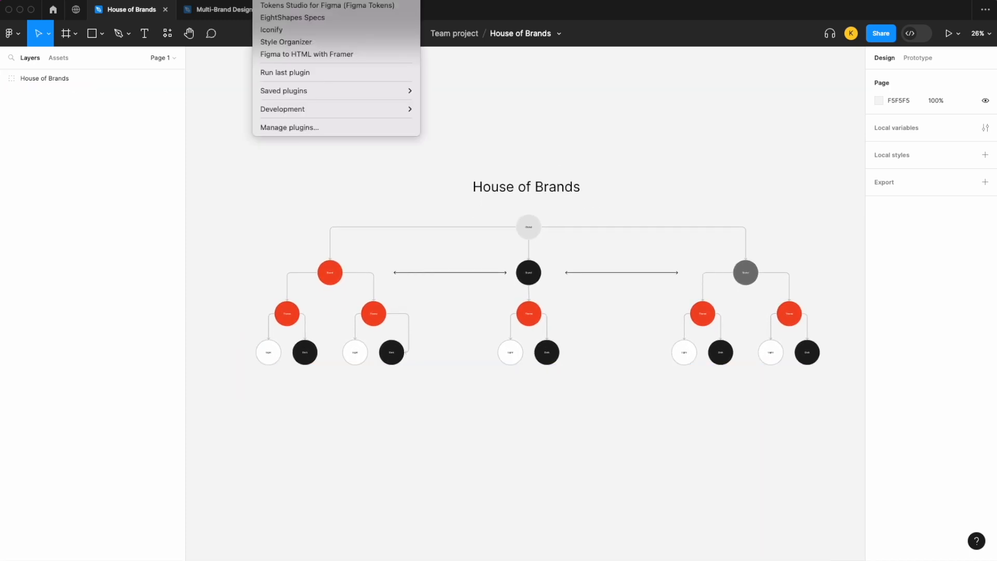
pyautogui.click(271, 6)
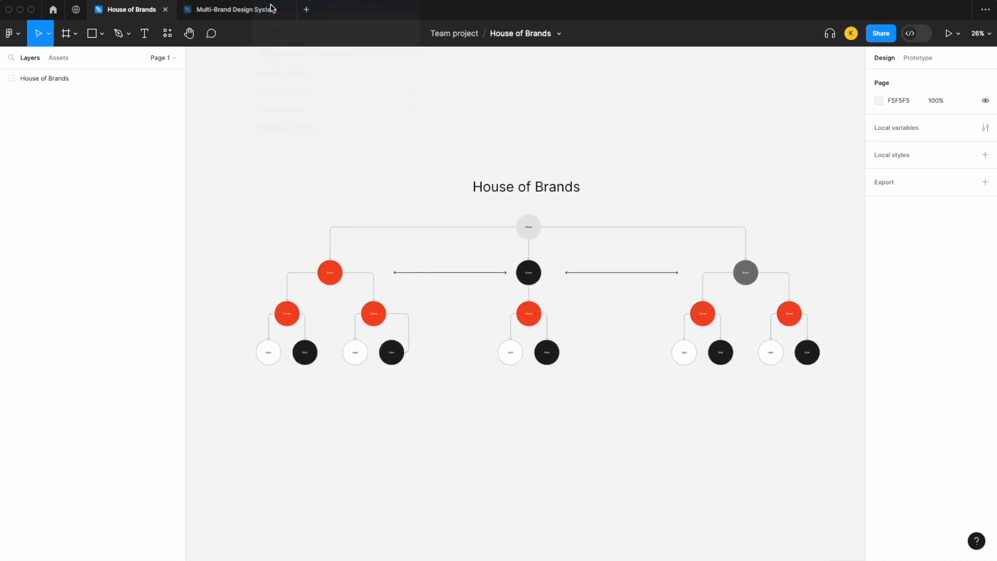
pyautogui.moveTo(158, 57)
pyautogui.mouseDown()
pyautogui.moveTo(285, 57)
pyautogui.moveTo(145, 62)
pyautogui.mouseUp()
pyautogui.click(112, 292)
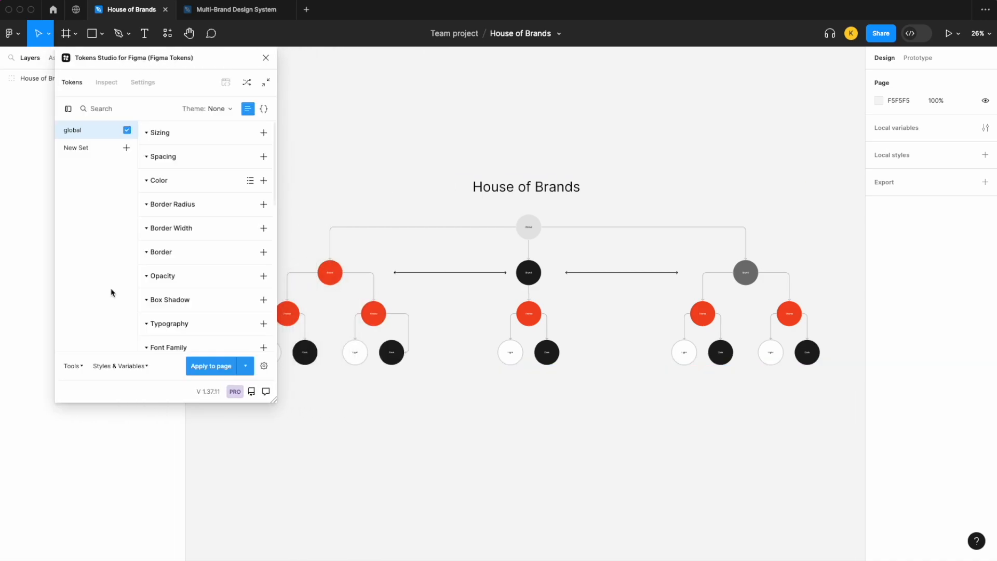
# - Rename the global token set as brand
pyautogui.rightClick(92, 135)
pyautogui.click(105, 141)
pyautogui.doubleClick(138, 228)
pyautogui.write('brand')
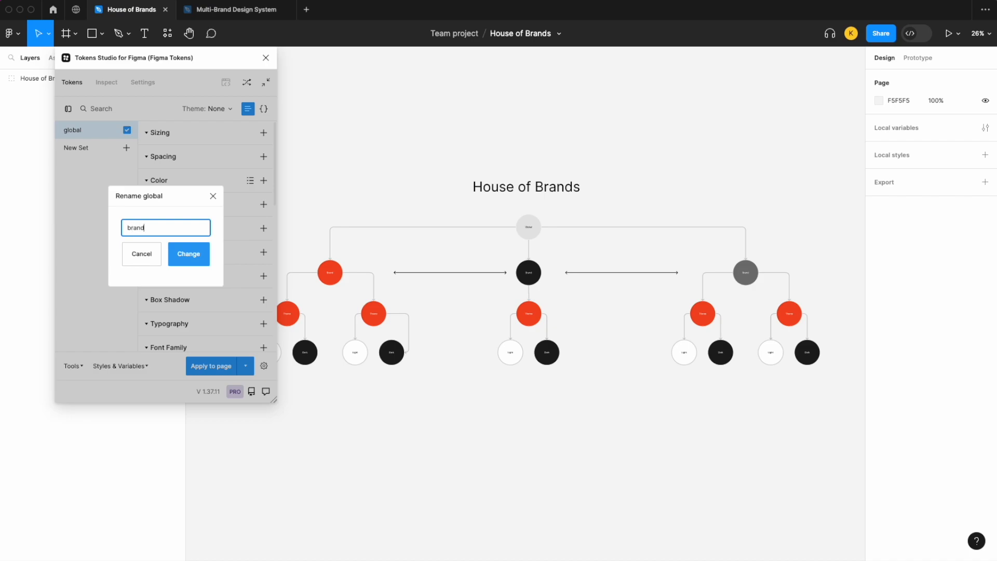
pyautogui.click(192, 254)
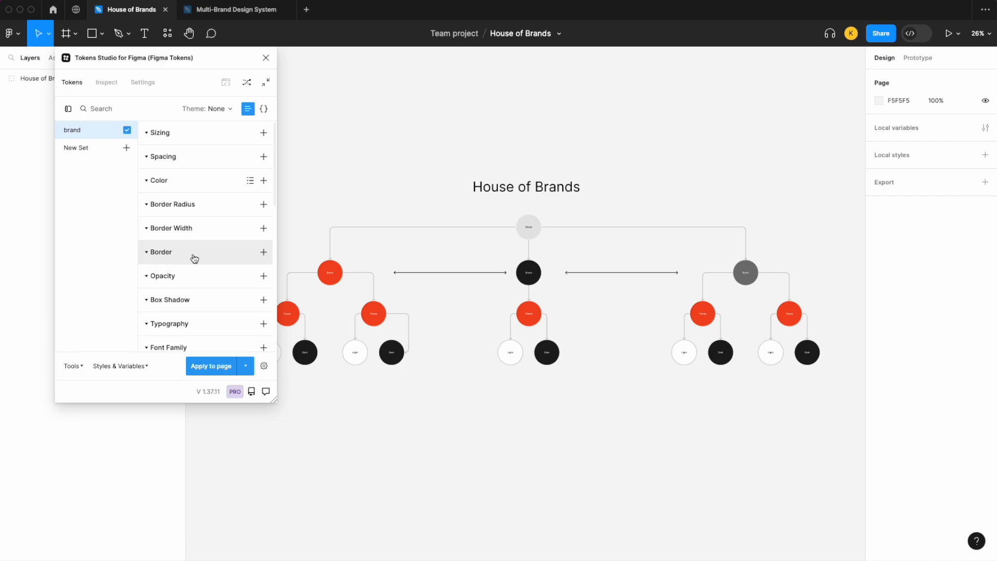
# - Create two new token sets named brand/coke and brand/powerade
pyautogui.click(126, 147)
pyautogui.write('brand/coke')
pyautogui.click(185, 253)
pyautogui.click(100, 150)
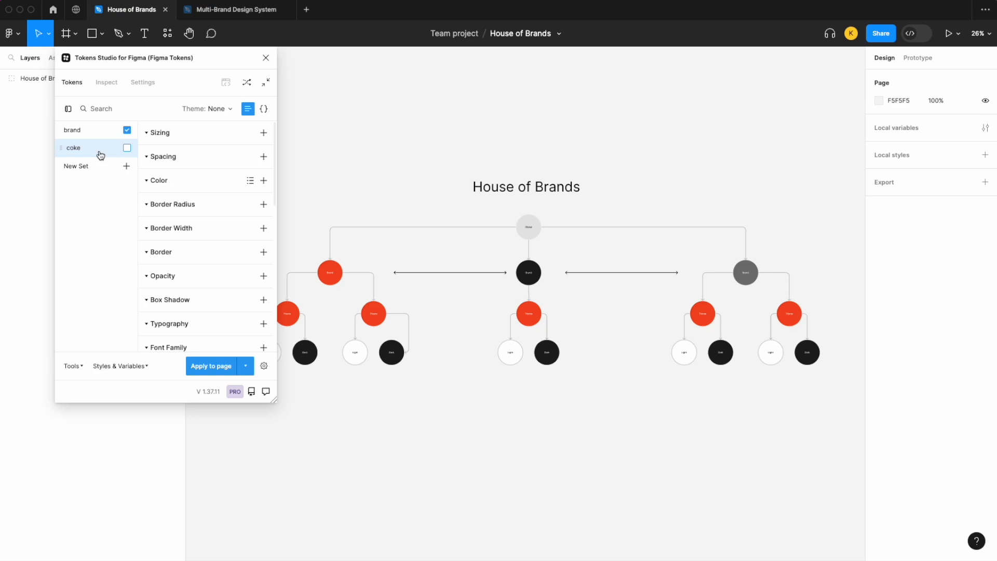
pyautogui.click(116, 167)
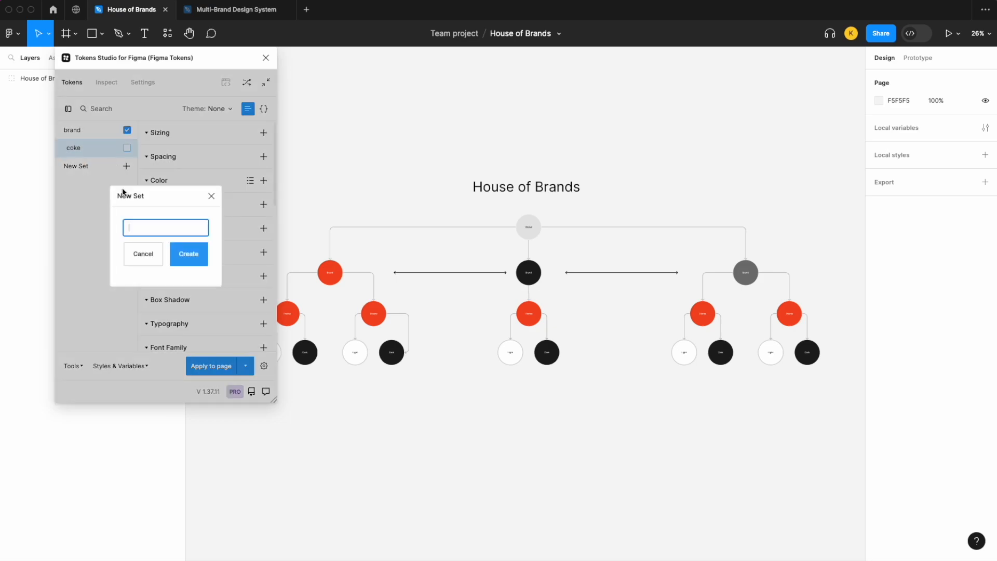
pyautogui.write('brand/powerade')
pyautogui.click(185, 252)
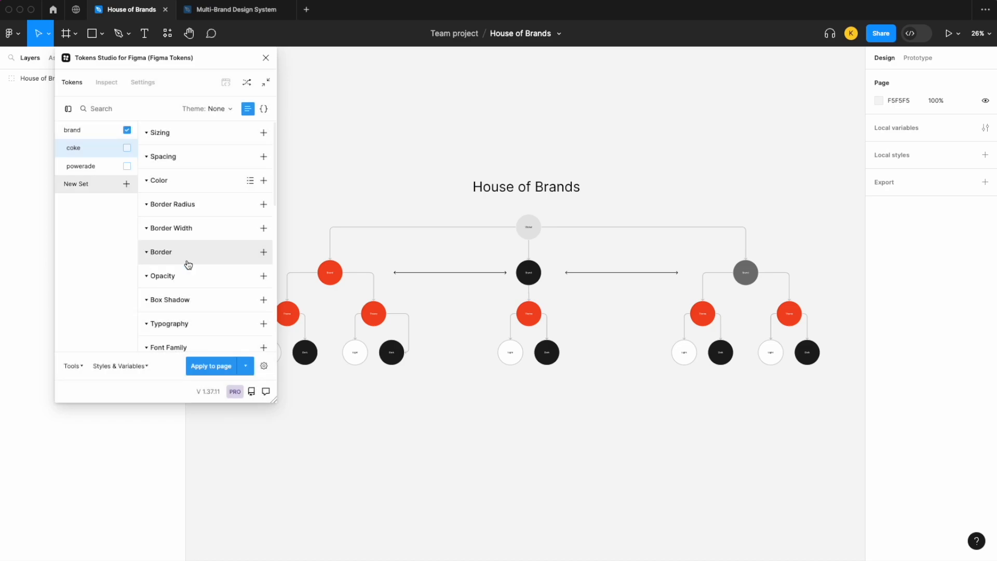
# - Create a color token named Red-500 with the value #e70000 in the brand/coke set
pyautogui.click(98, 133)
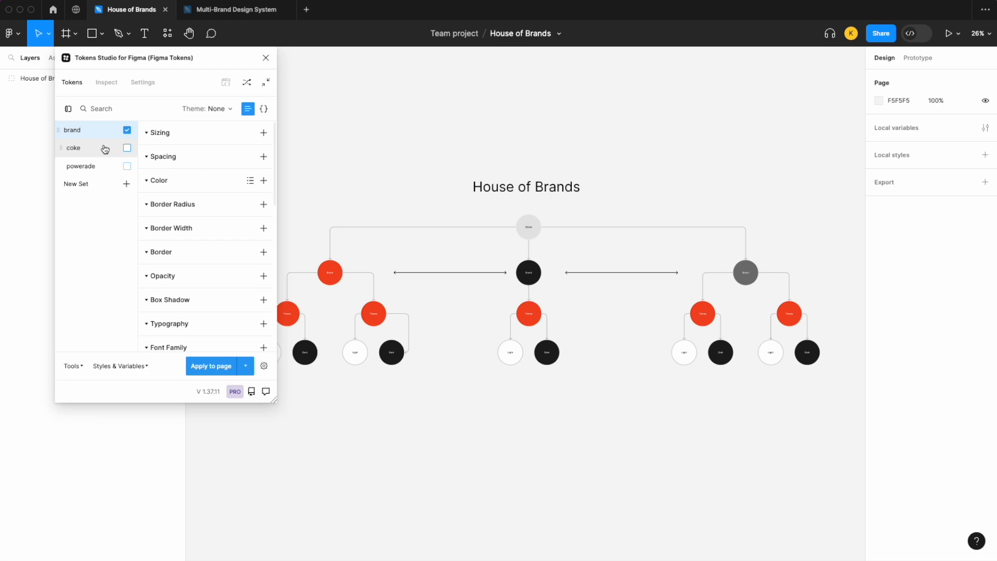
pyautogui.click(105, 149)
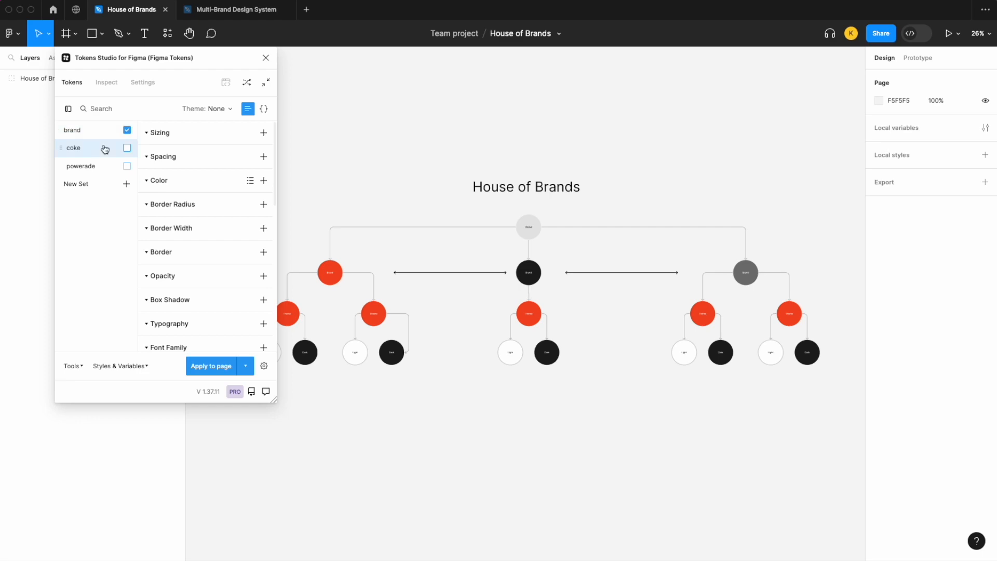
pyautogui.click(263, 180)
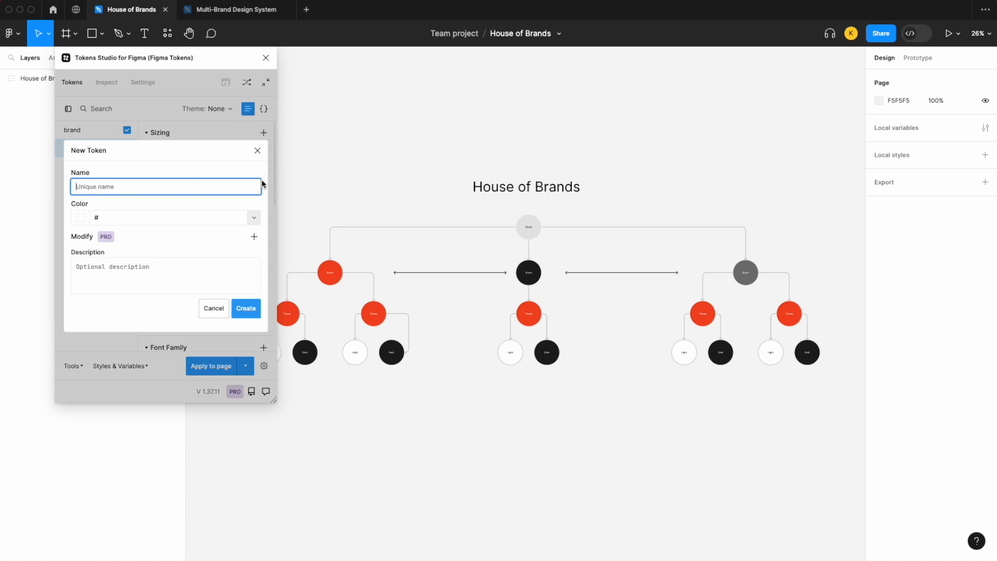
pyautogui.write('Red-500')
pyautogui.click(80, 219)
pyautogui.moveTo(142, 227); pyautogui.dragTo(300, 156)
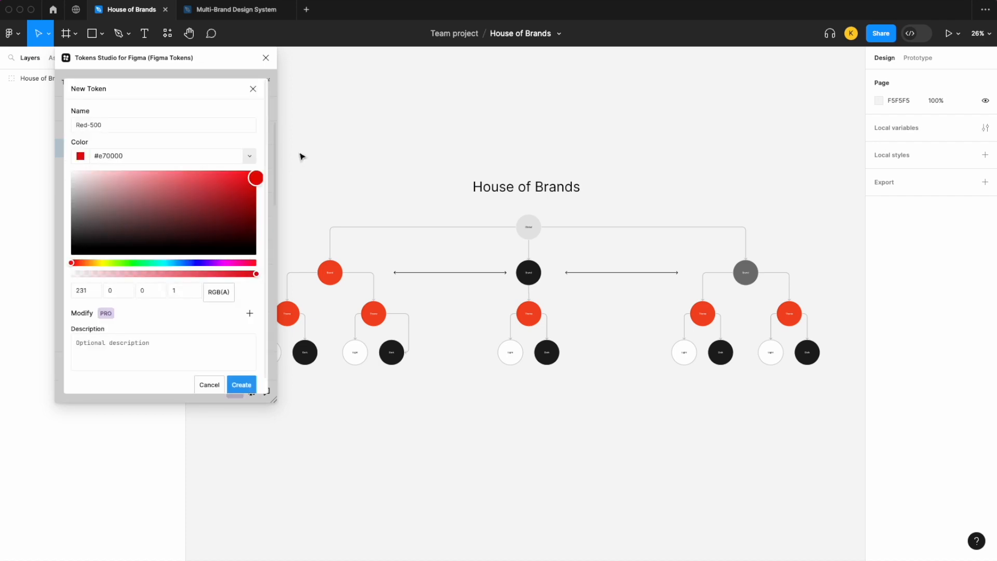
pyautogui.click(241, 385)
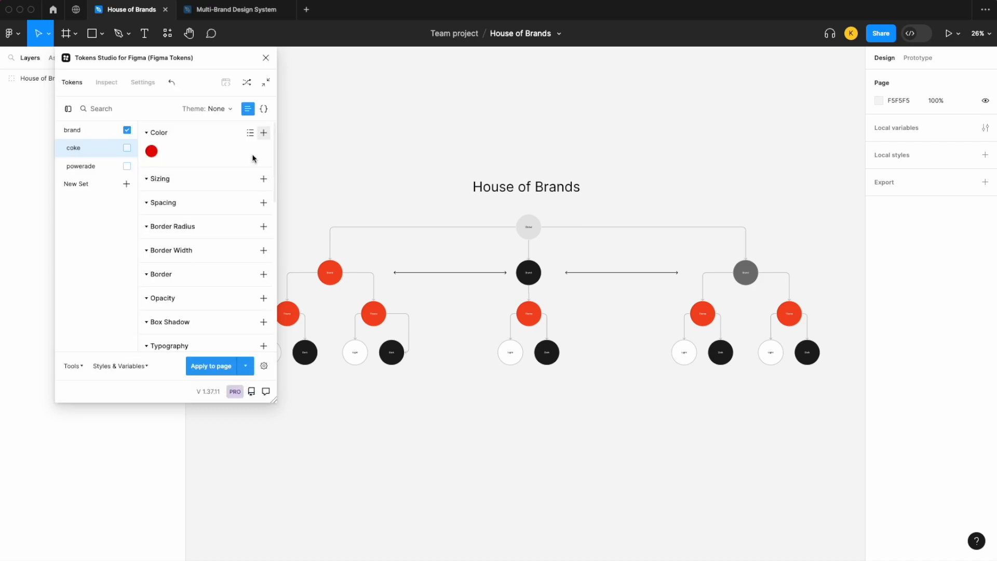
# - Add a color token named White with the value #fff to the brand/coke set
pyautogui.click(263, 132)
pyautogui.write('White')
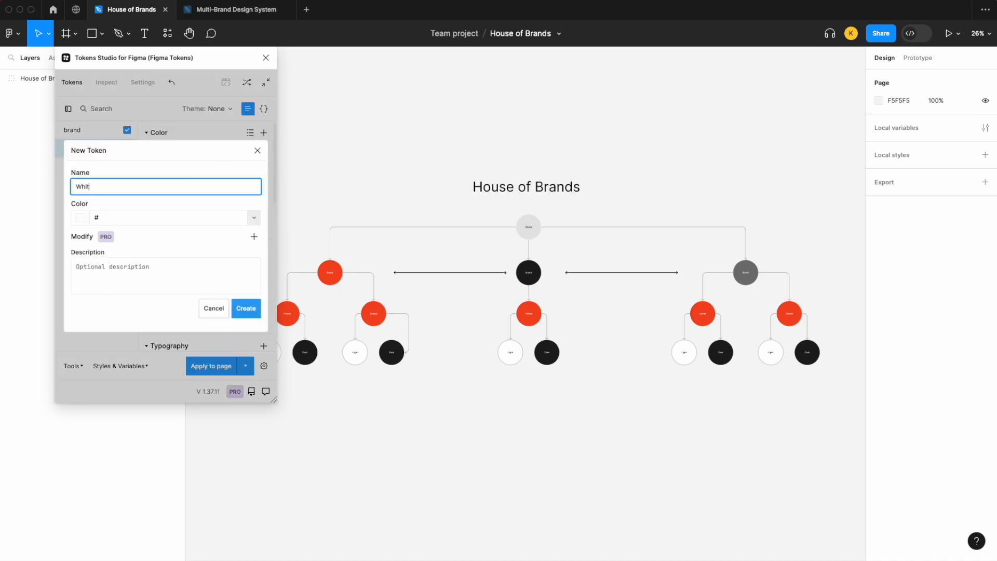
pyautogui.click(82, 219)
pyautogui.moveTo(81, 223); pyautogui.dragTo(42, 149)
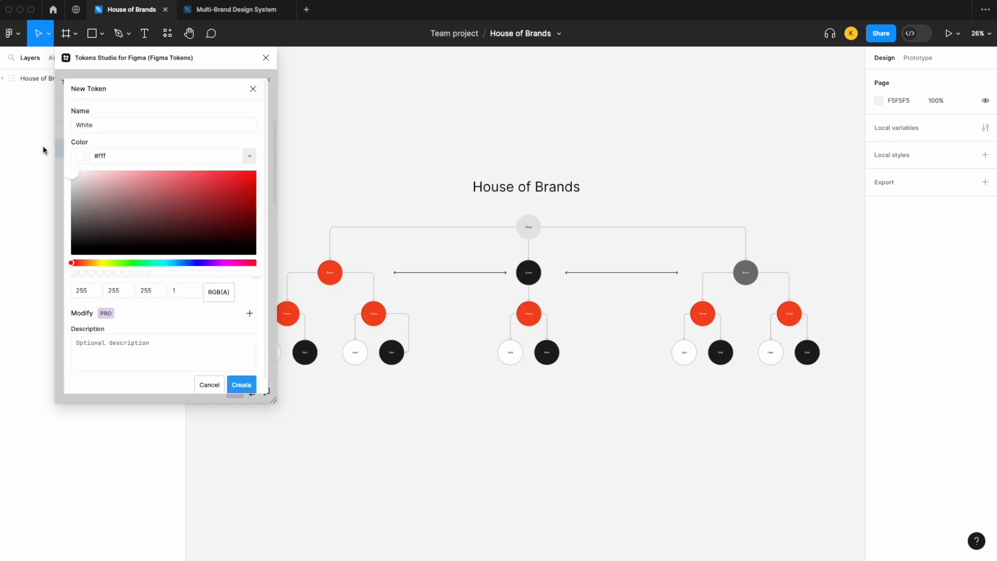
pyautogui.click(241, 385)
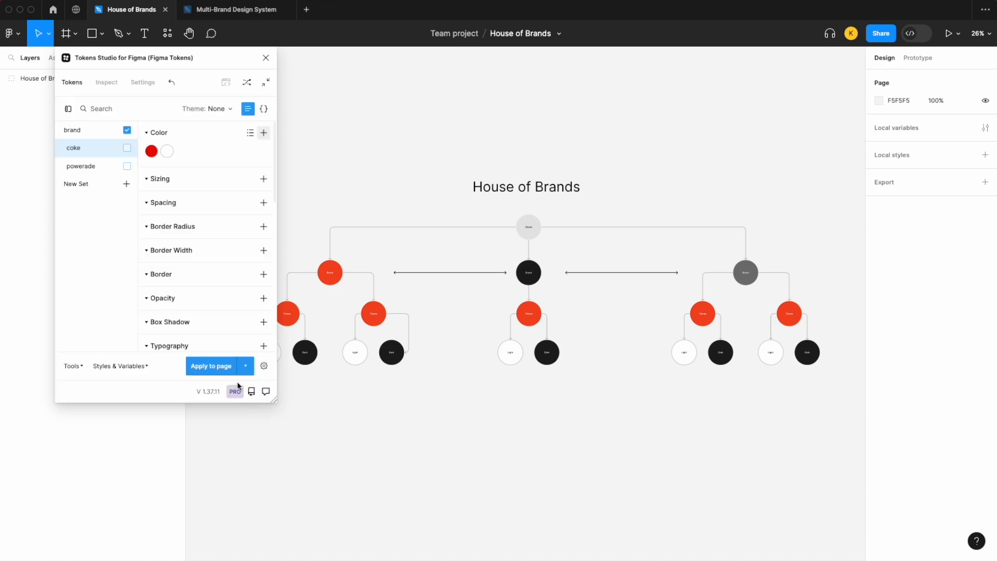
# - Create a color token named Red-500 in the brand/powerade set using a lighter red
pyautogui.click(96, 167)
pyautogui.click(263, 182)
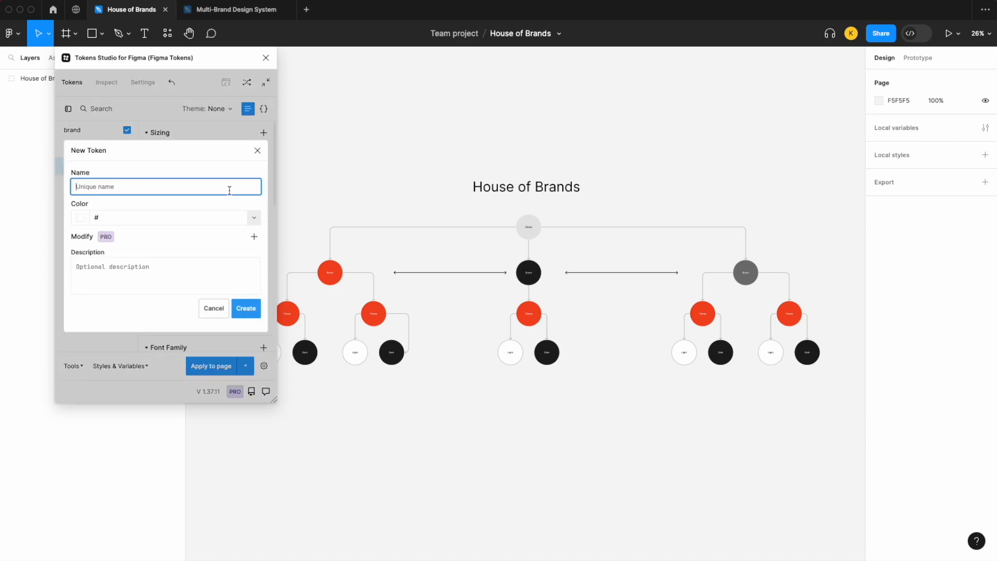
pyautogui.write('Red-500')
pyautogui.click(81, 219)
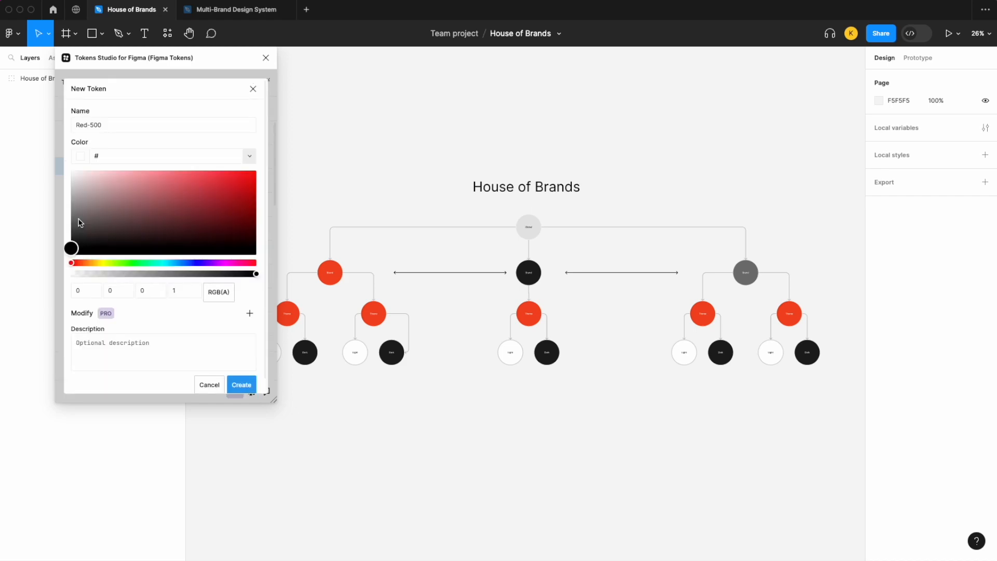
pyautogui.moveTo(174, 231); pyautogui.dragTo(180, 162)
pyautogui.click(242, 385)
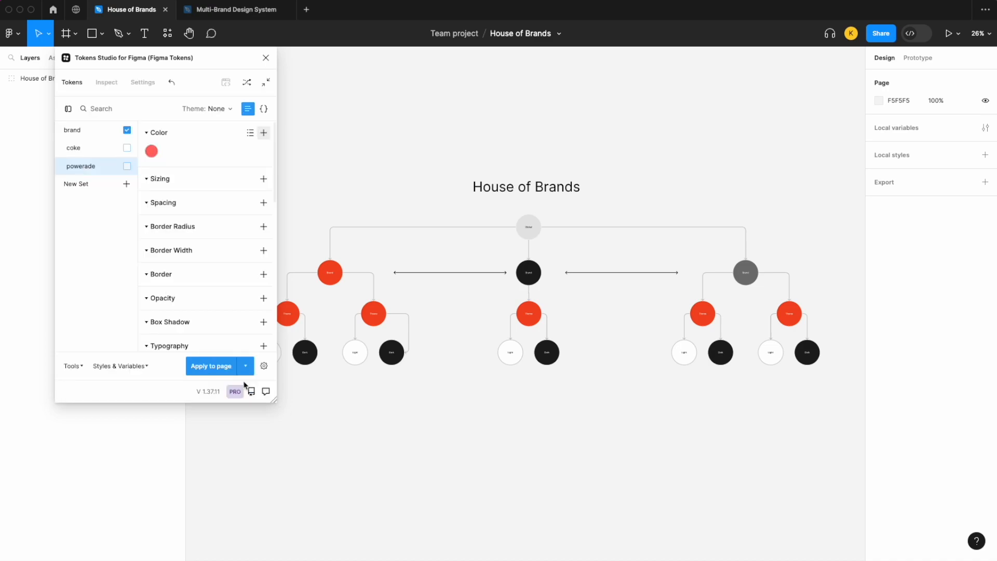
# - Add a color token named Blue-500 with the value #4143ff to the brand/powerade set
pyautogui.click(77, 149)
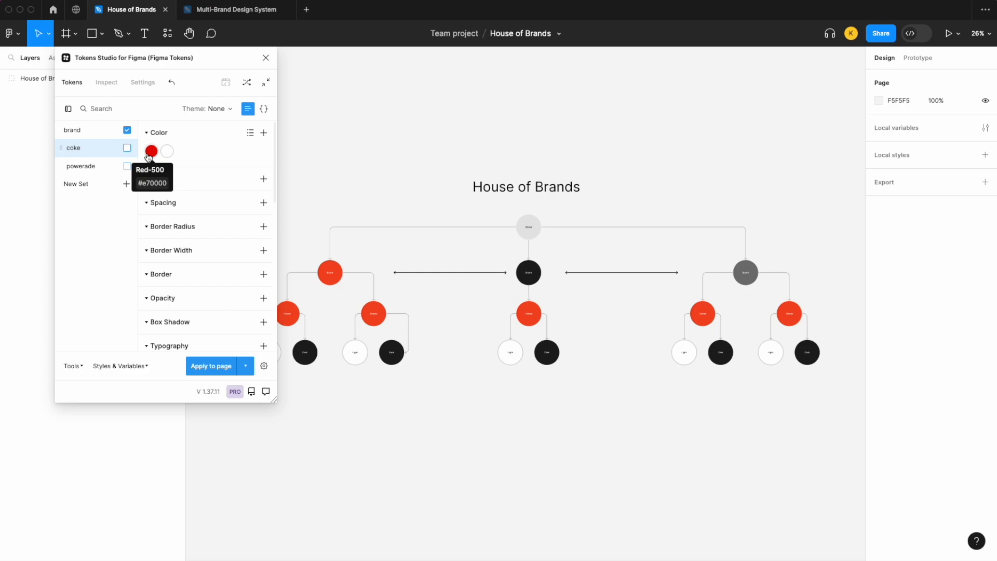
pyautogui.click(85, 167)
pyautogui.click(263, 133)
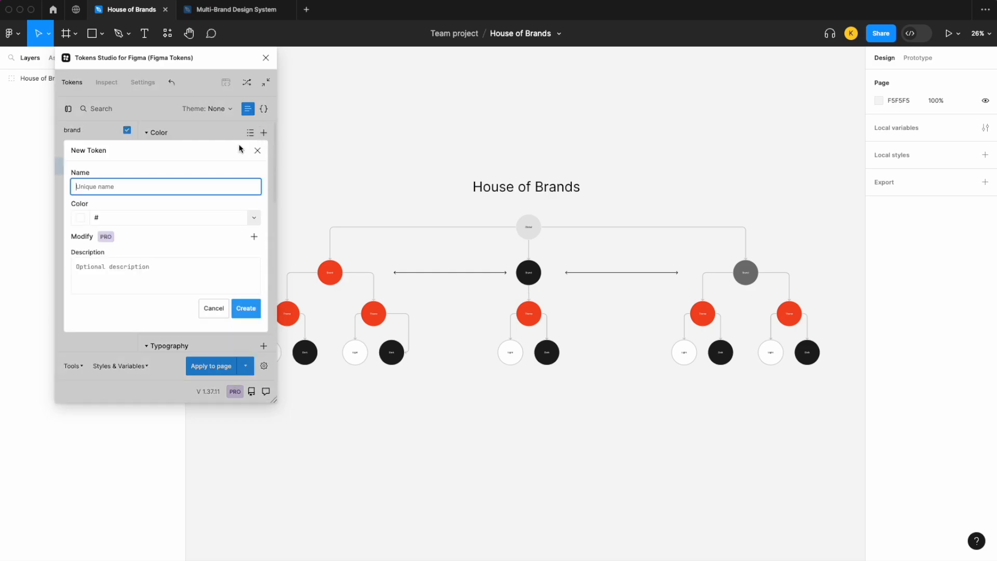
pyautogui.write('Blue-500')
pyautogui.click(81, 218)
pyautogui.click(196, 263)
pyautogui.moveTo(213, 182); pyautogui.dragTo(210, 165)
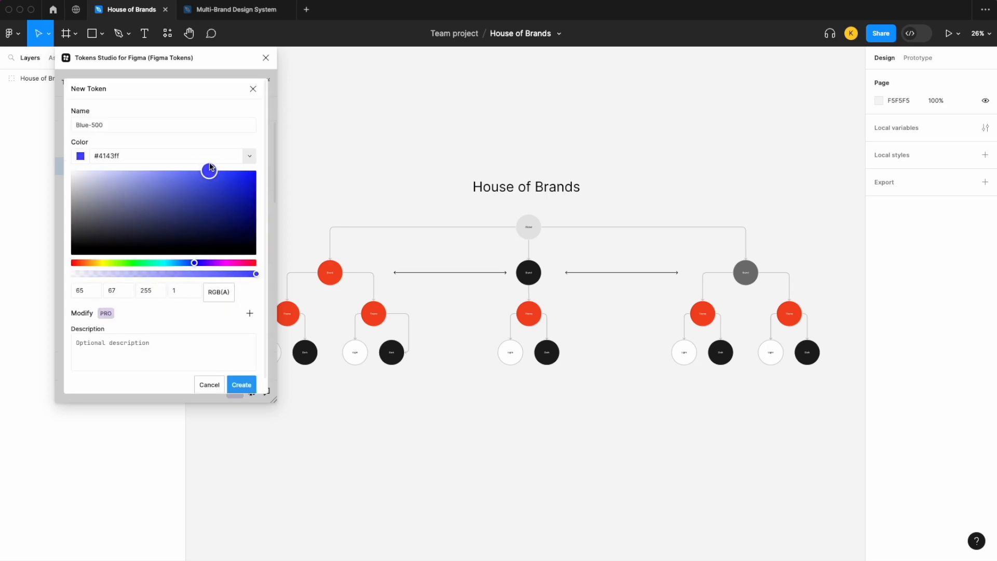
pyautogui.click(242, 385)
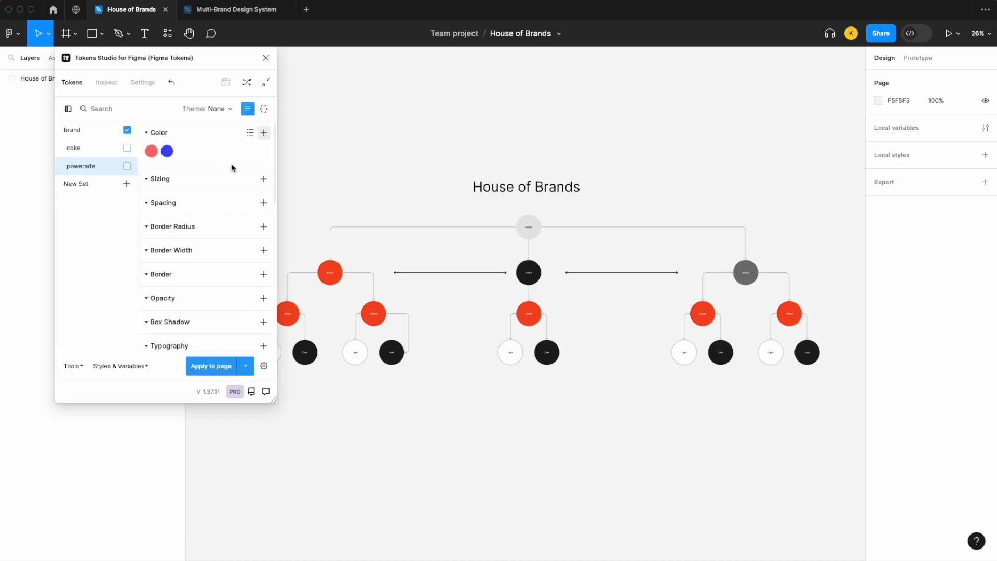
# - Add a near-black color token named Grey-800 with the value #0d0d0d to the brand/powerade set
pyautogui.click(264, 134)
pyautogui.write('Grey-800')
pyautogui.click(80, 217)
pyautogui.click(76, 224)
pyautogui.moveTo(76, 227); pyautogui.dragTo(56, 242)
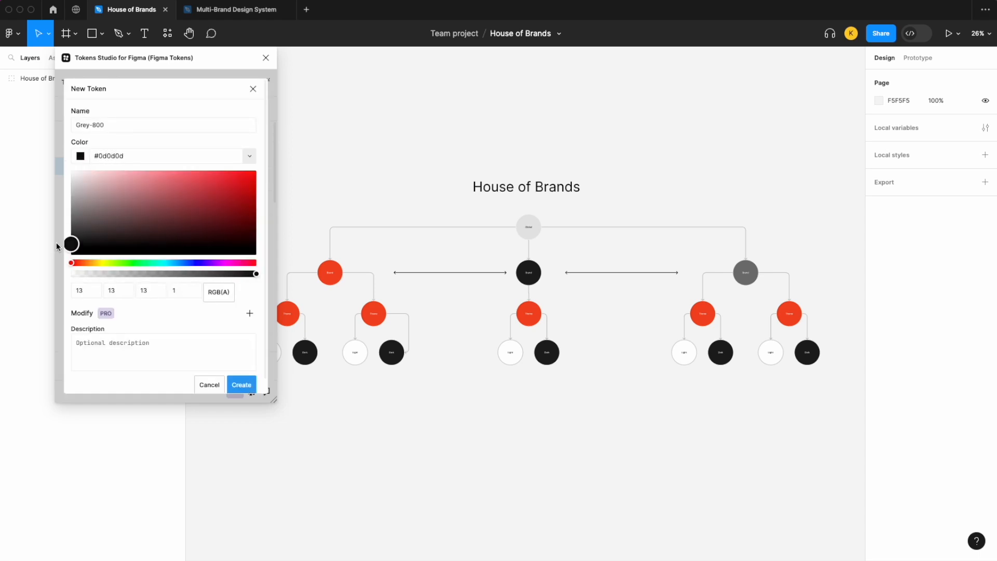
pyautogui.click(241, 386)
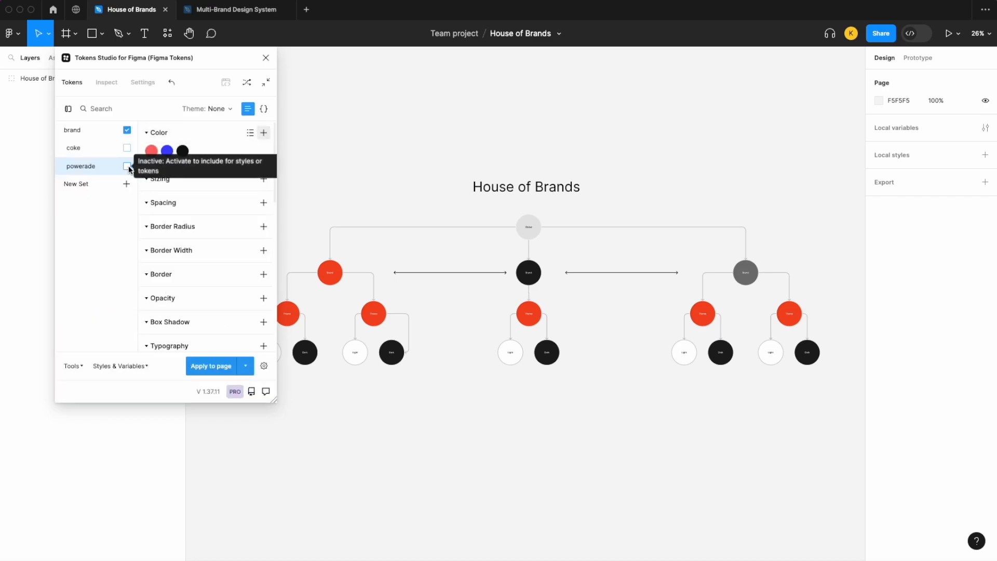
# - Add a light grey color token named Grey-200, about #c5c5c5, to the brand/coke set
pyautogui.click(96, 154)
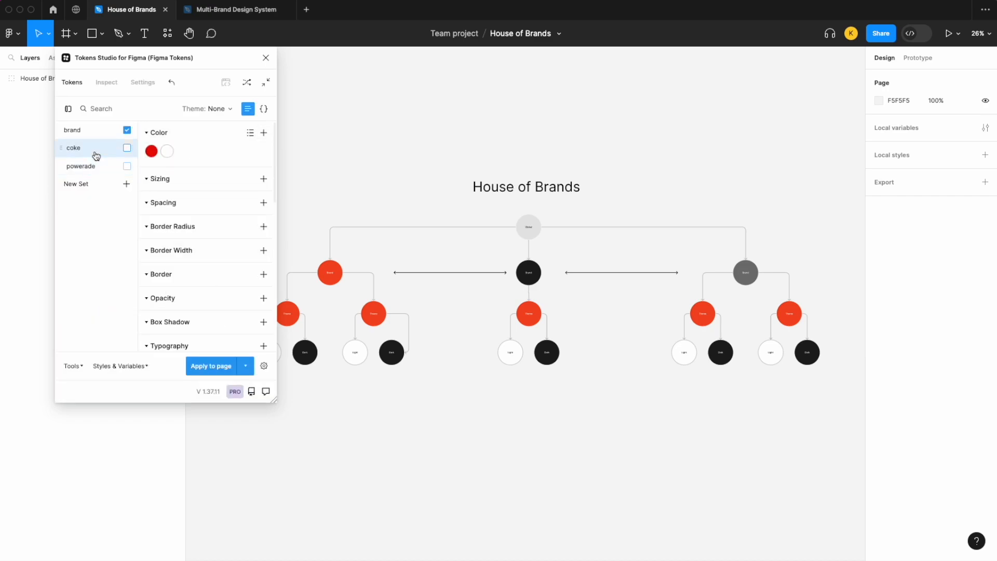
pyautogui.click(266, 136)
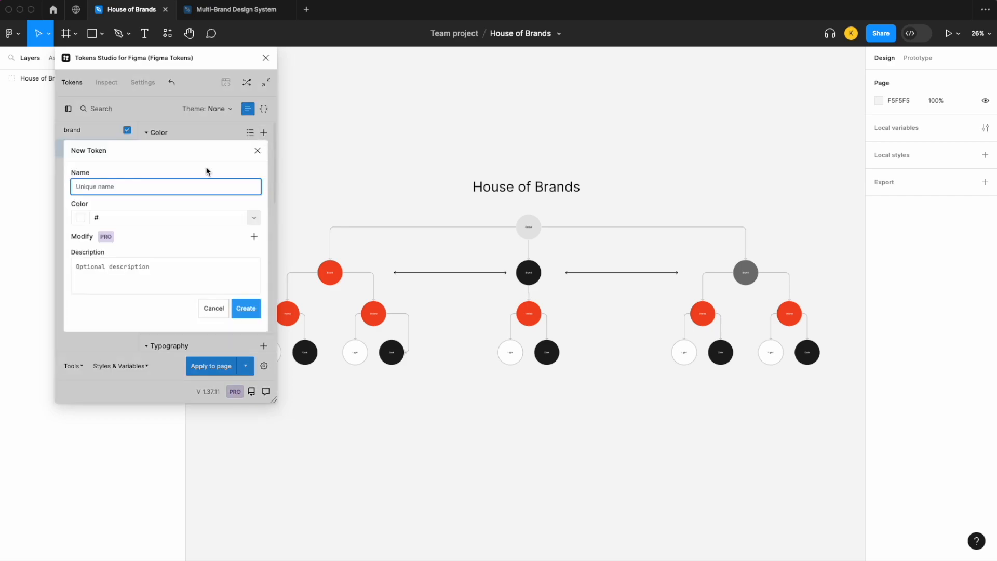
pyautogui.write('Grey-200')
pyautogui.click(81, 217)
pyautogui.moveTo(67, 197); pyautogui.dragTo(52, 187)
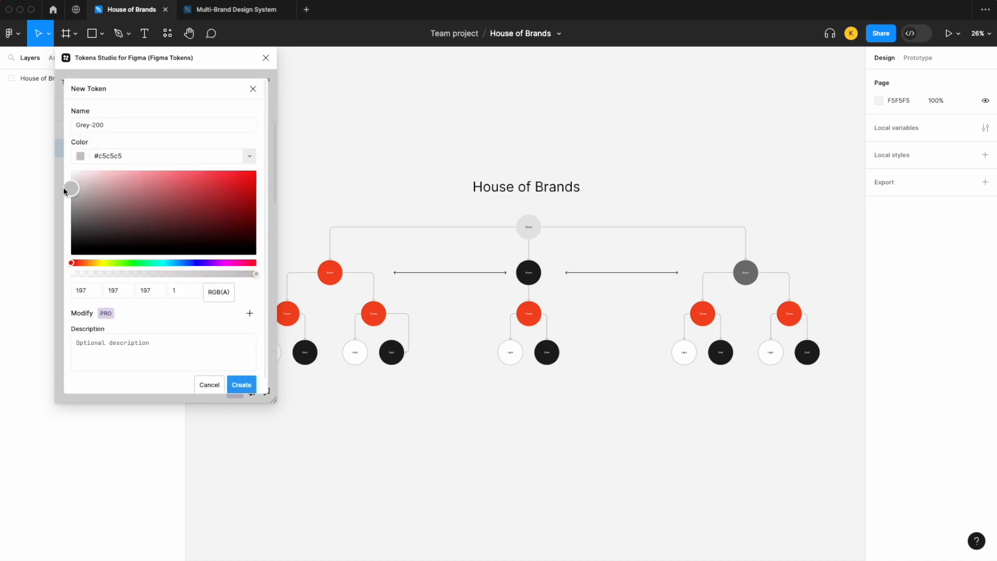
pyautogui.click(235, 387)
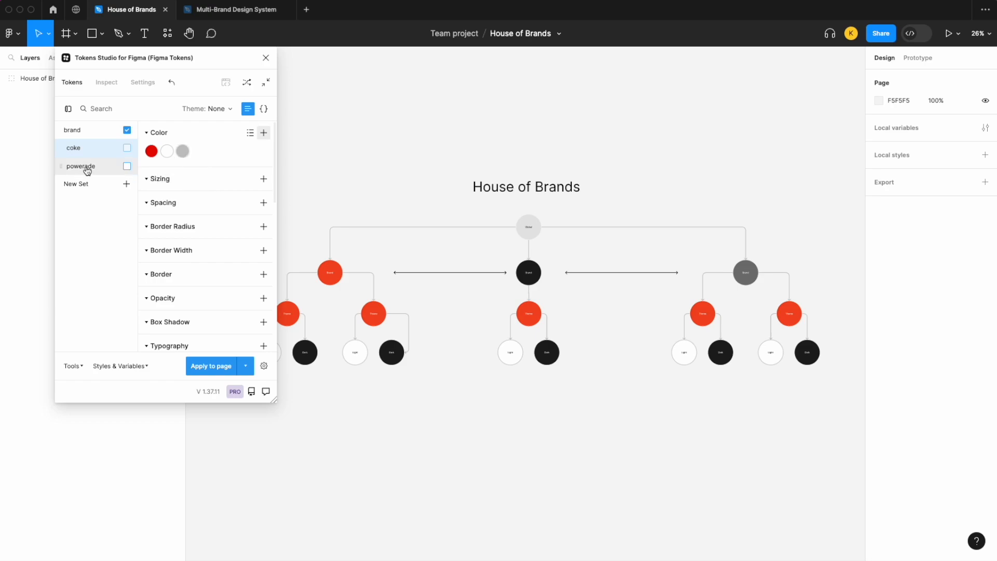
# - Create two new token sets named alias/coke-coke and alias/coke-dietCoke
pyautogui.click(126, 184)
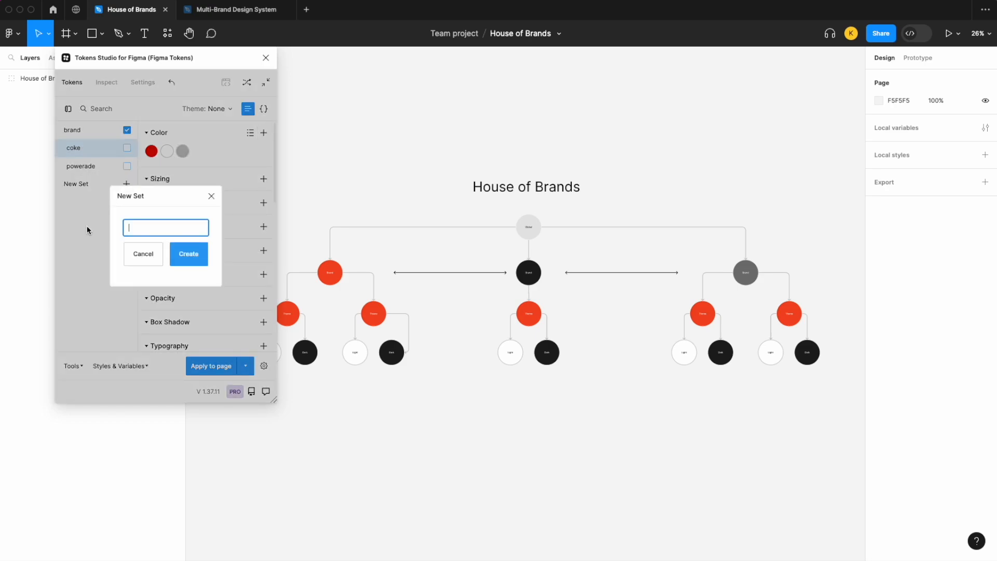
pyautogui.write('alias/coke-coke')
pyautogui.click(188, 253)
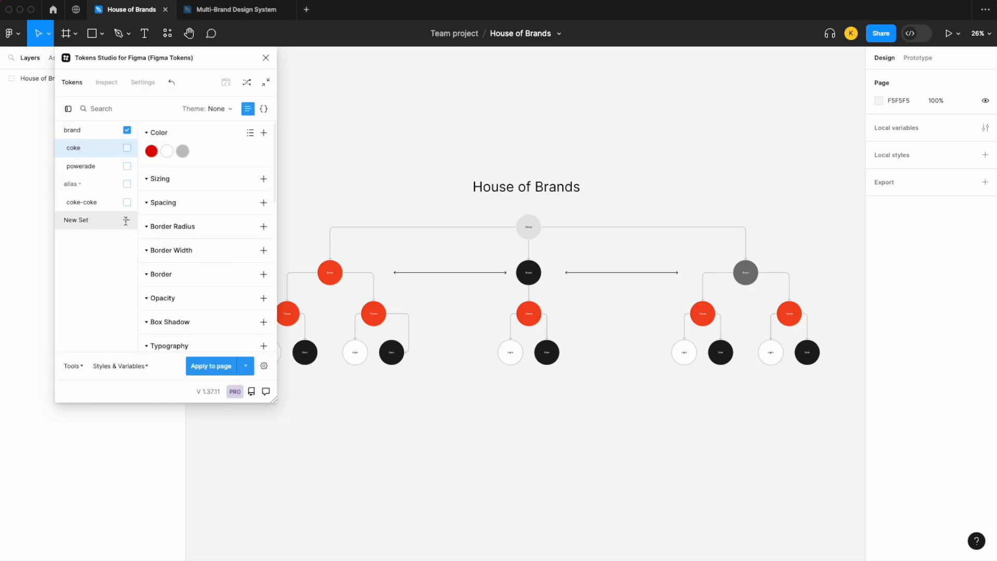
pyautogui.click(127, 220)
pyautogui.write('alias')
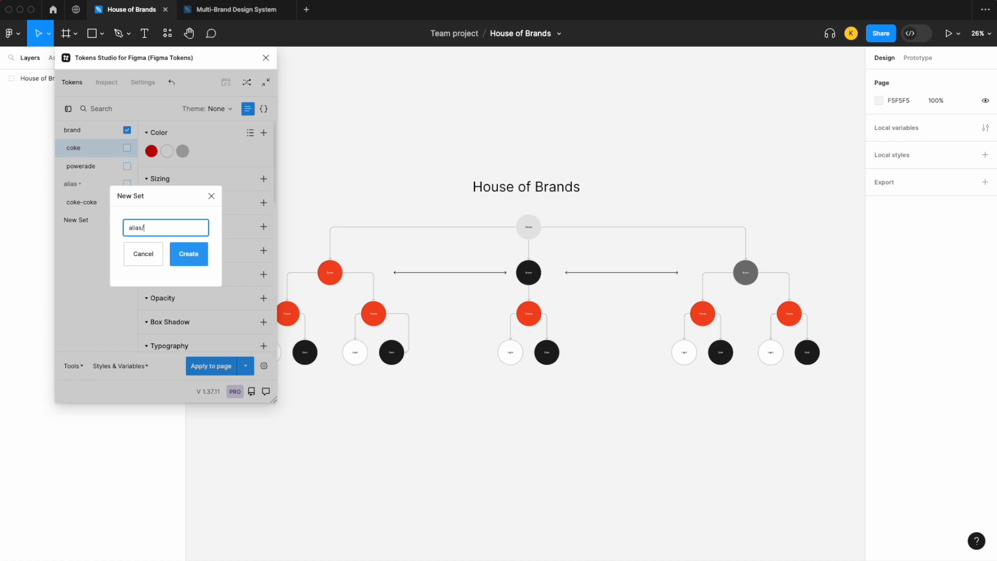
pyautogui.write('/-coke-')
pyautogui.write('cok')
pyautogui.write('e-dietCojk')
pyautogui.write('etCoke')
pyautogui.click(181, 260)
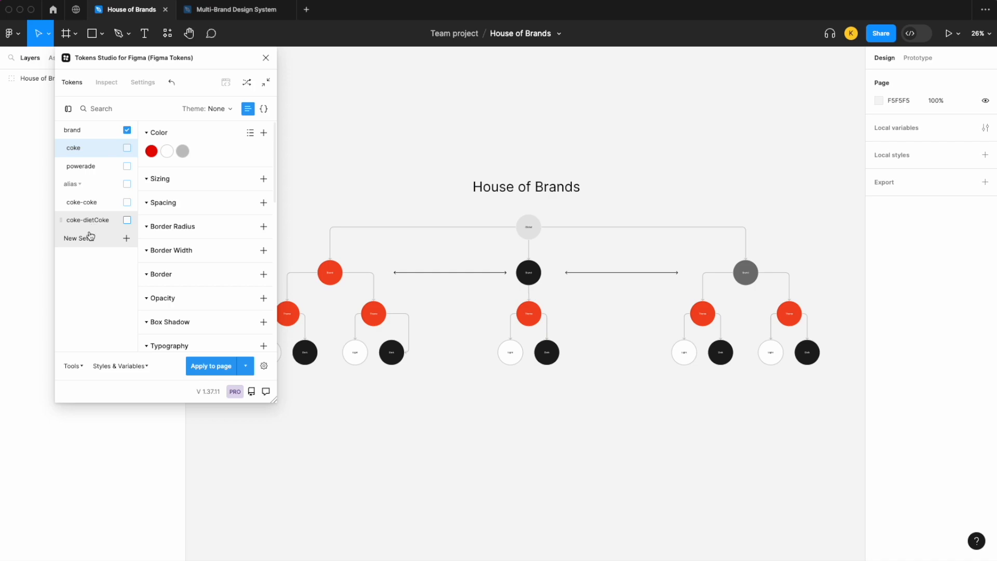
# - Create two new token sets named alias/powerade-blue and alias/powerade-red
pyautogui.click(89, 166)
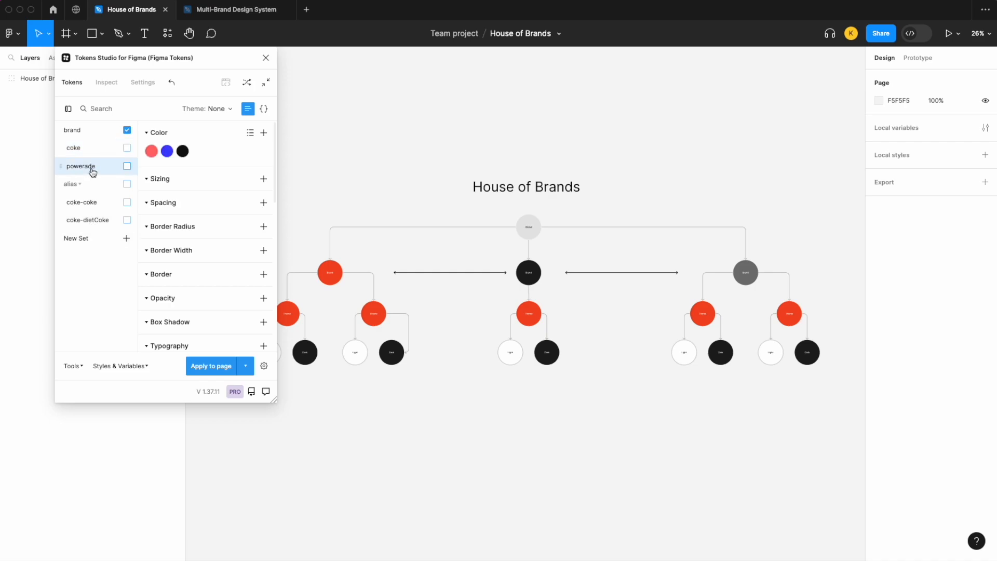
pyautogui.click(103, 240)
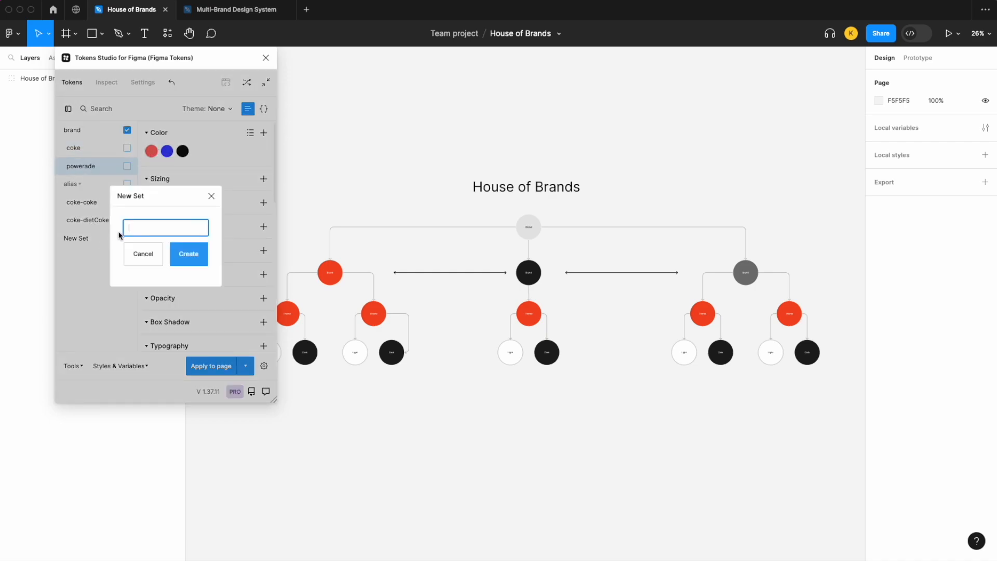
pyautogui.write('alias/powerade-blue')
pyautogui.click(190, 255)
pyautogui.click(126, 257)
pyautogui.write('alias/powerade-red')
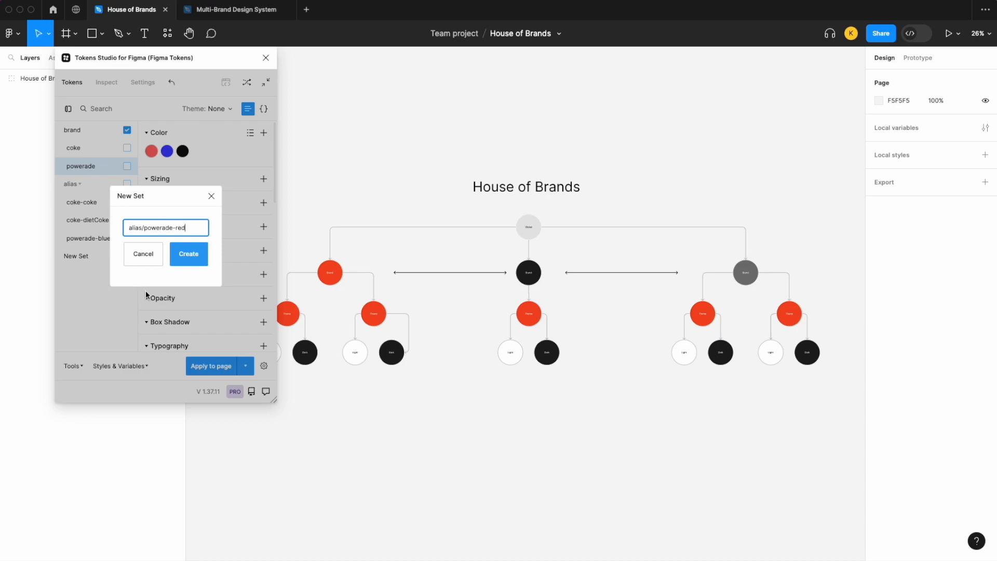
pyautogui.click(184, 259)
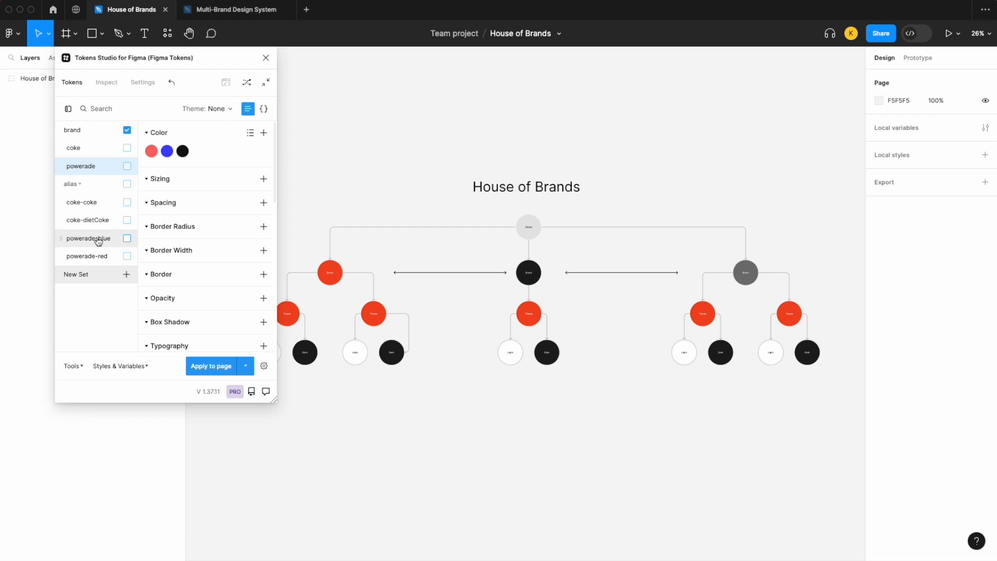
# - Open the alias/coke-coke set and enable the brand/coke set so its tokens can be referenced
pyautogui.click(100, 206)
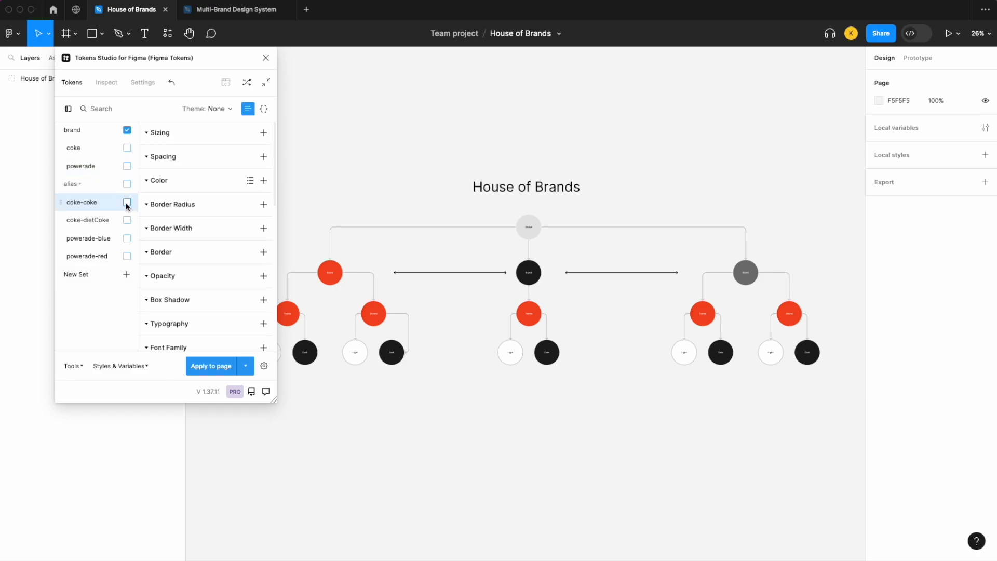
pyautogui.click(127, 147)
pyautogui.click(264, 204)
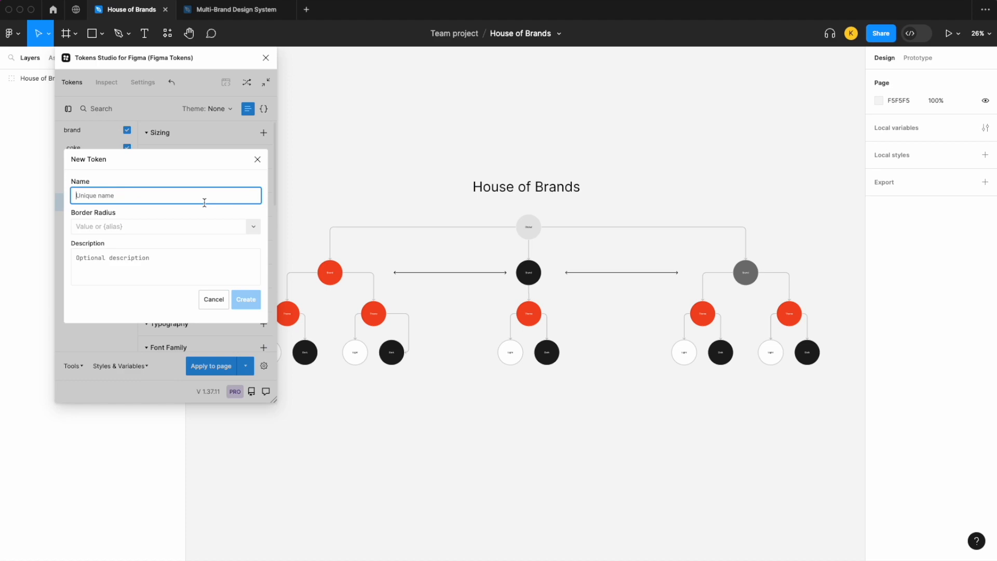
pyautogui.write('Pruma')
pyautogui.press('BackSpace')
pyautogui.write('imary')
pyautogui.click(253, 227)
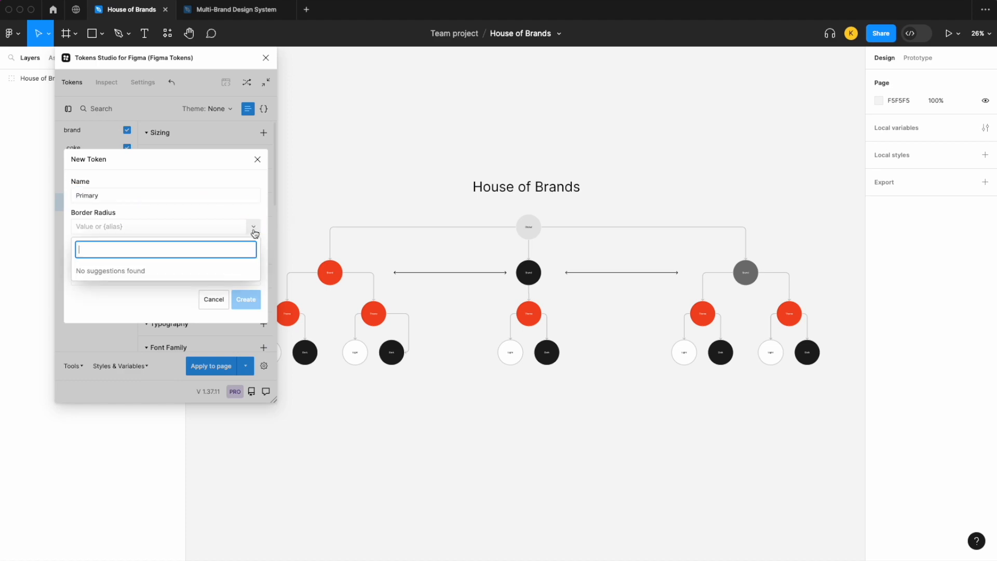
pyautogui.click(215, 228)
pyautogui.click(257, 159)
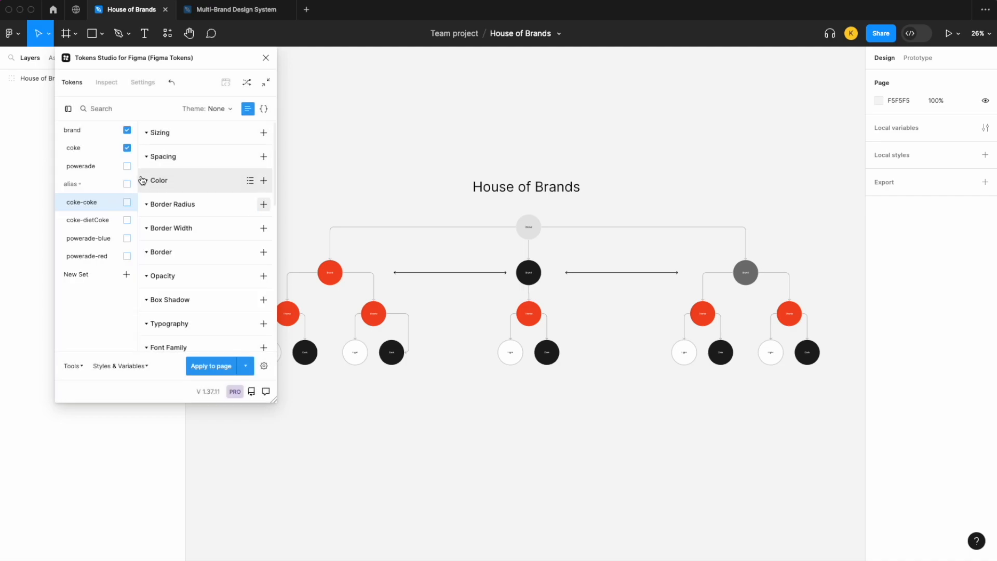
# - Enable the alias/coke-coke set and add a color token named Primary that references Red-500
pyautogui.click(127, 202)
pyautogui.click(264, 180)
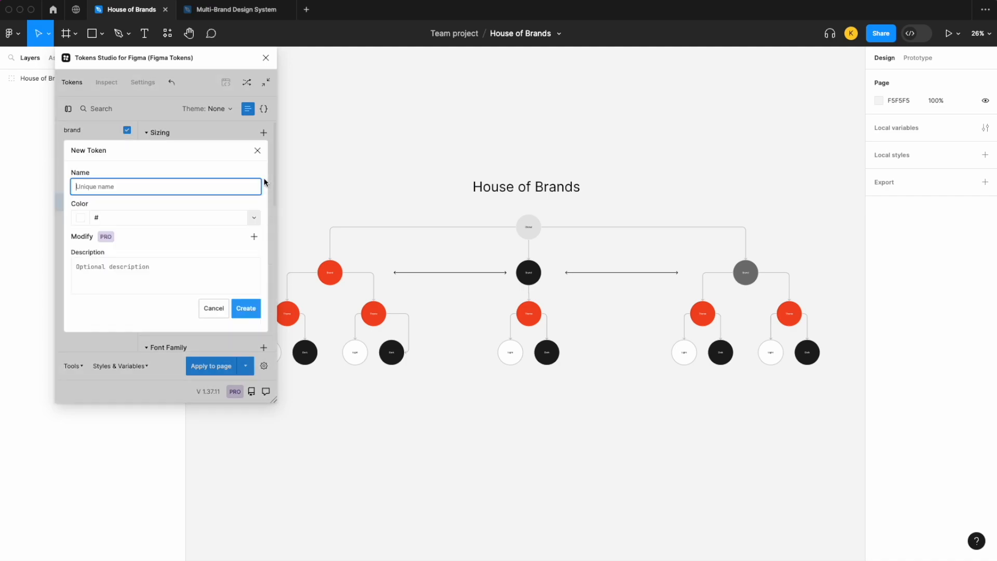
pyautogui.write('Primary')
pyautogui.click(254, 219)
pyautogui.click(168, 274)
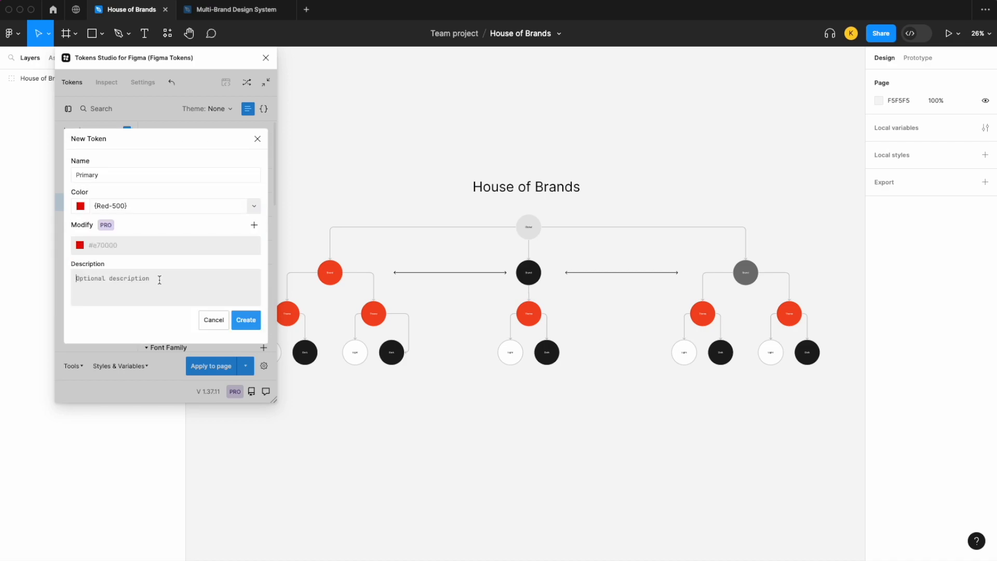
pyautogui.click(245, 318)
# - Add a color token named Secondary that references White to the alias/coke-coke set
pyautogui.click(263, 133)
pyautogui.write('S')
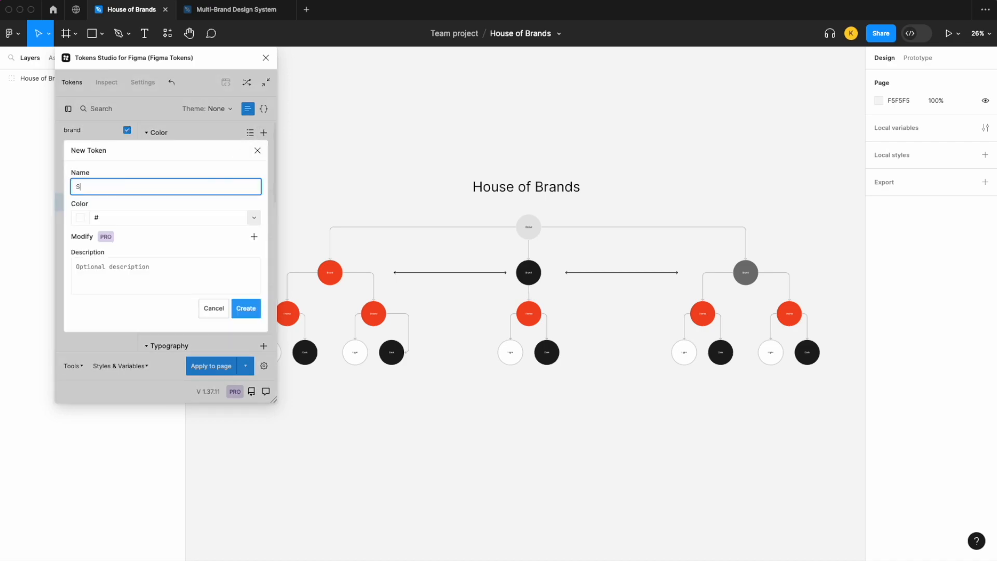
pyautogui.write('econdar')
pyautogui.click(254, 217)
pyautogui.click(167, 309)
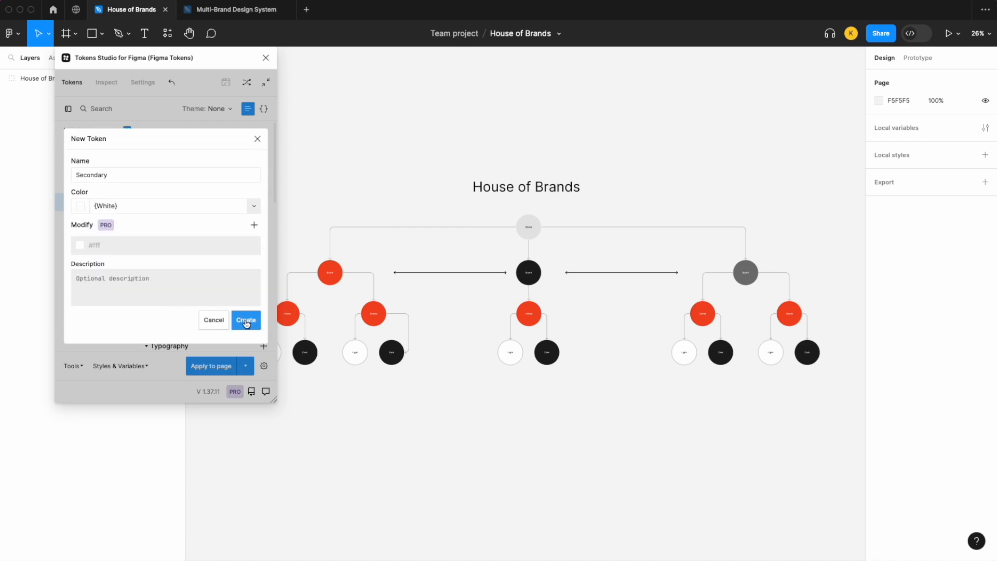
pyautogui.click(246, 320)
# - Open the alias/coke-dietCoke set and add a color token named Primary that references Grey-200
pyautogui.click(97, 220)
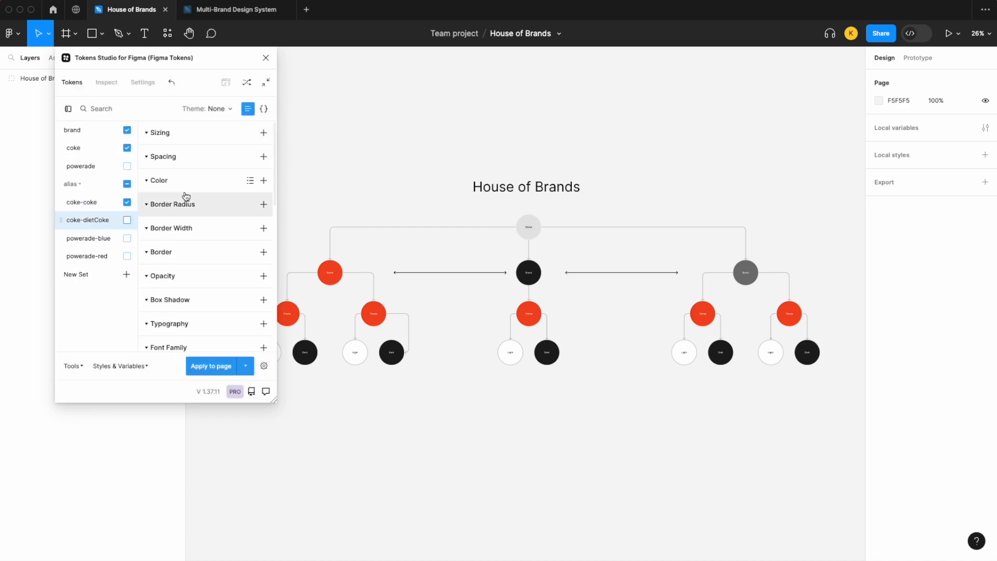
pyautogui.click(263, 180)
pyautogui.write('Primary')
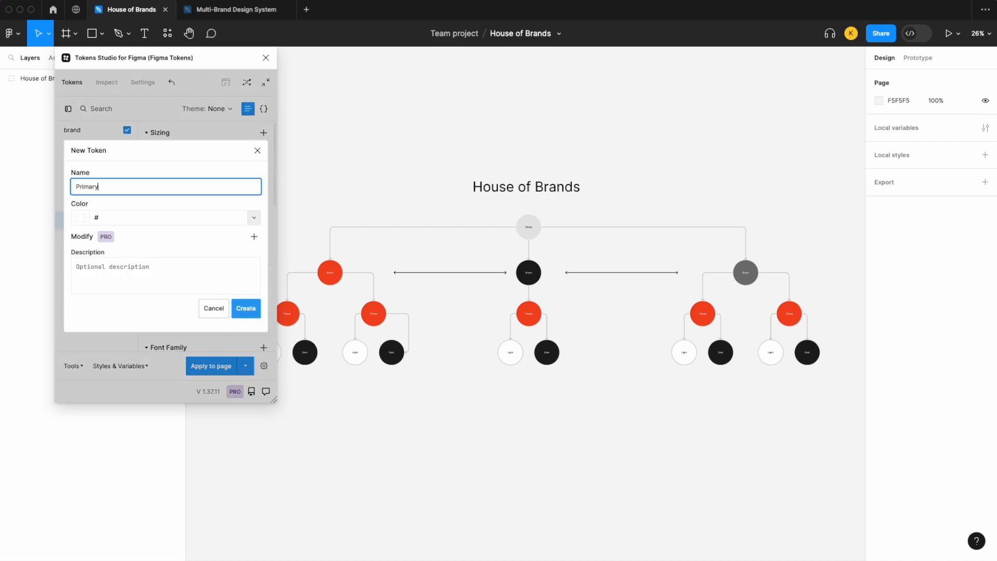
pyautogui.click(254, 217)
pyautogui.click(205, 262)
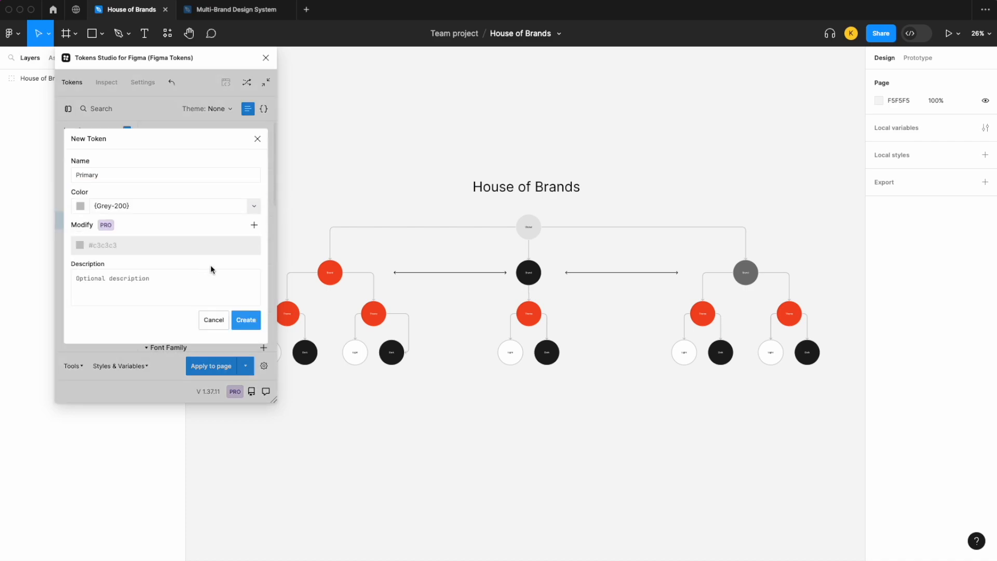
pyautogui.click(246, 320)
# - Add a color token named Secondary that references Red-500 to the alias/coke-dietCoke set
pyautogui.click(263, 133)
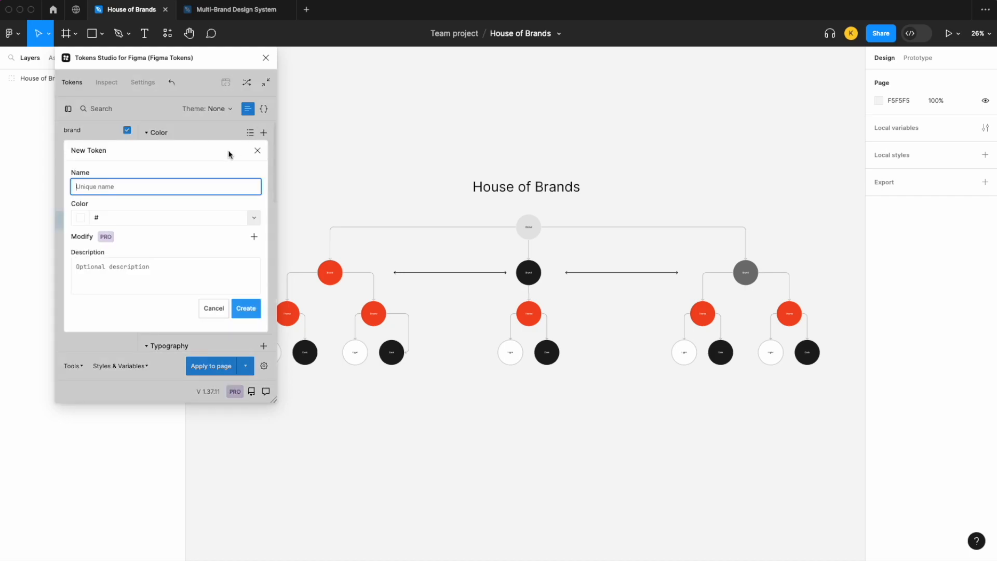
pyautogui.write('Secondary')
pyautogui.click(238, 222)
pyautogui.click(254, 218)
pyautogui.click(197, 291)
pyautogui.click(245, 319)
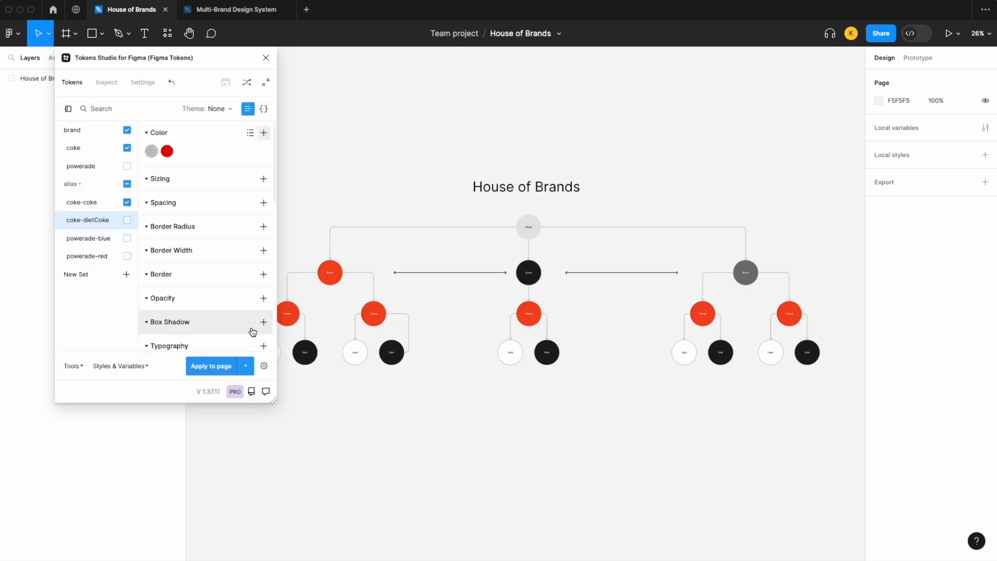
# - Open the alias/powerade-blue set and enable it with brand/powerade, turning off brand/coke and alias/coke-coke
pyautogui.click(115, 238)
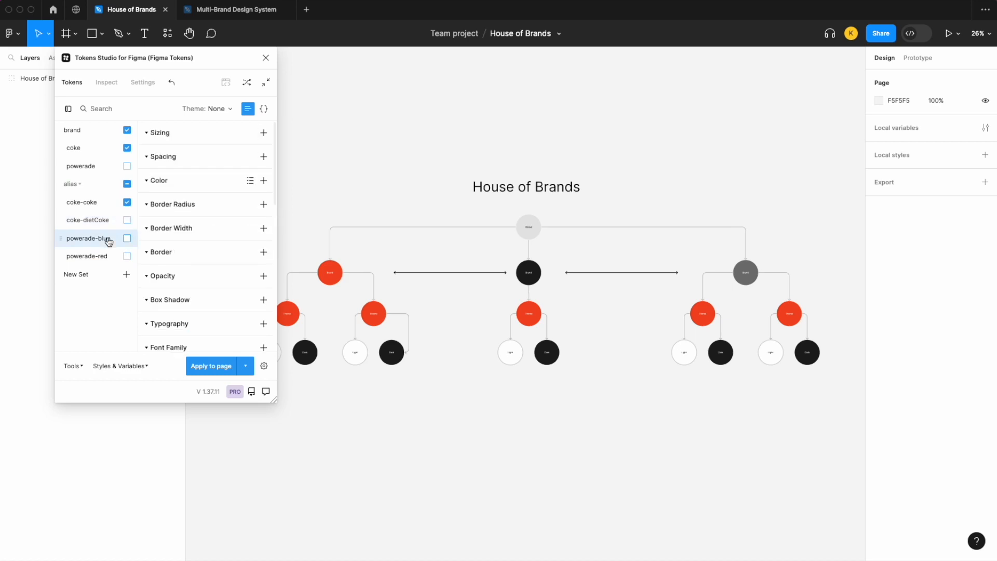
pyautogui.click(127, 165)
pyautogui.click(127, 202)
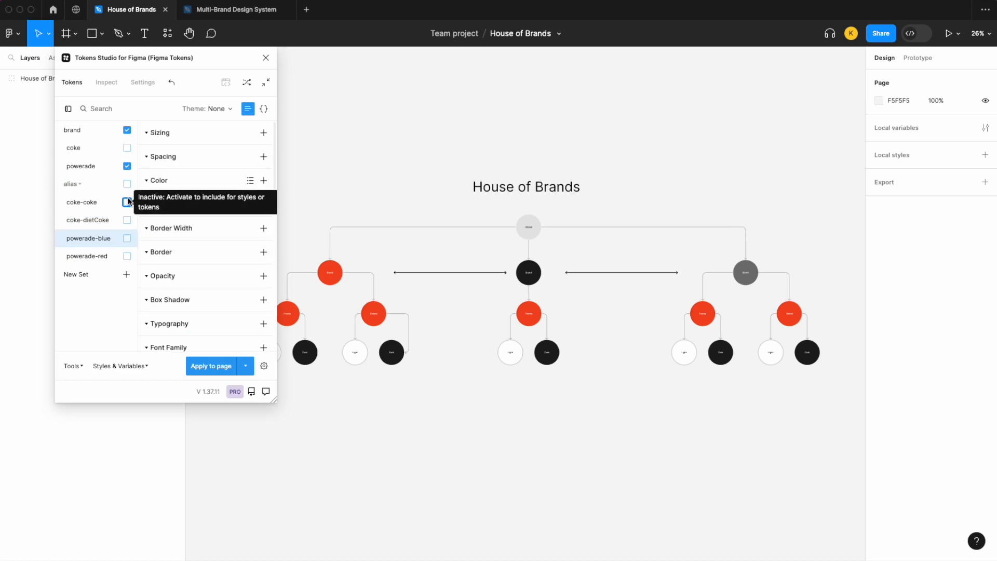
pyautogui.click(127, 238)
# - Add a color token named Primary that references Blue-500 to the alias/powerade-blue set
pyautogui.click(263, 181)
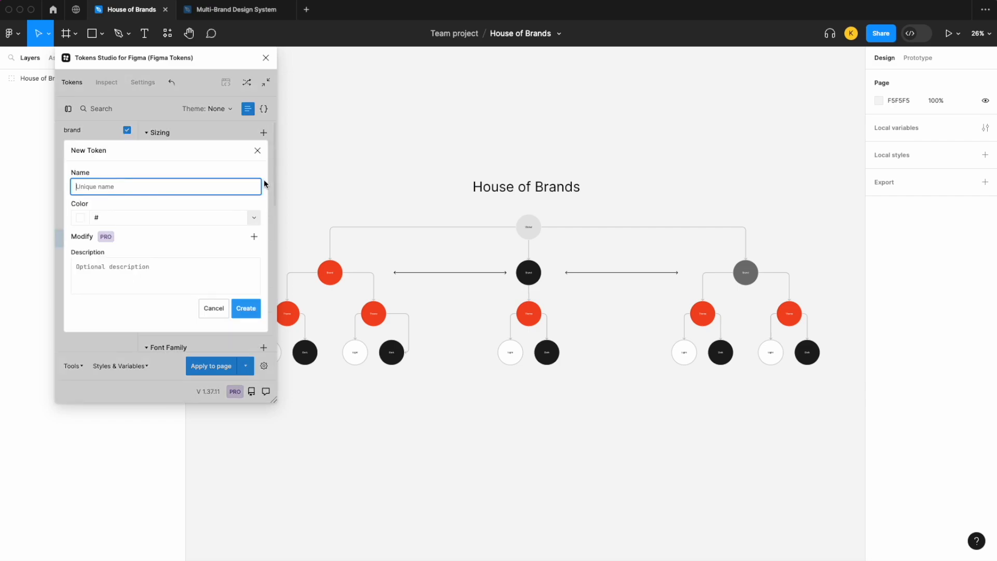
pyautogui.click(257, 150)
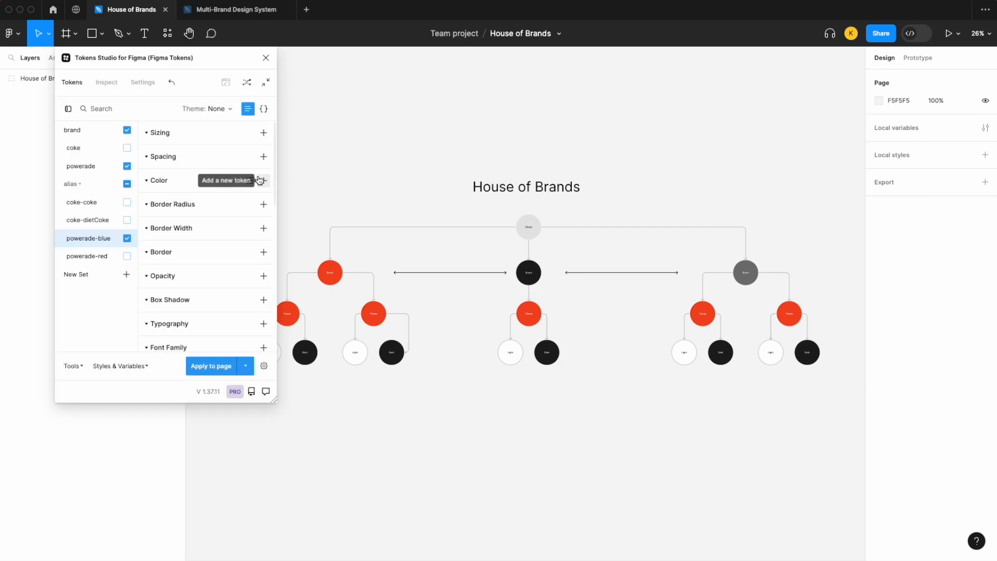
pyautogui.click(263, 181)
pyautogui.write('Pr')
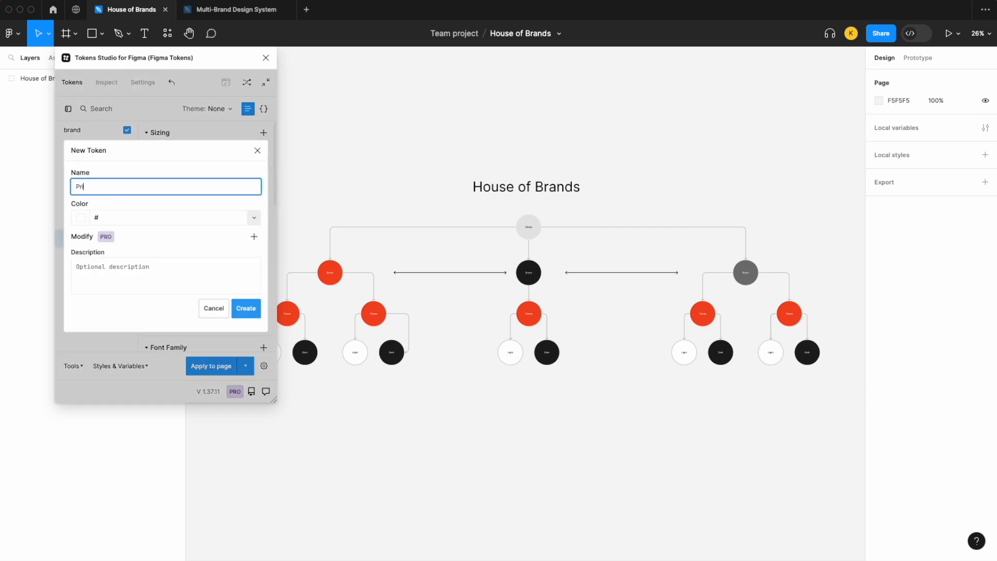
pyautogui.write('imary')
pyautogui.click(243, 218)
pyautogui.click(198, 263)
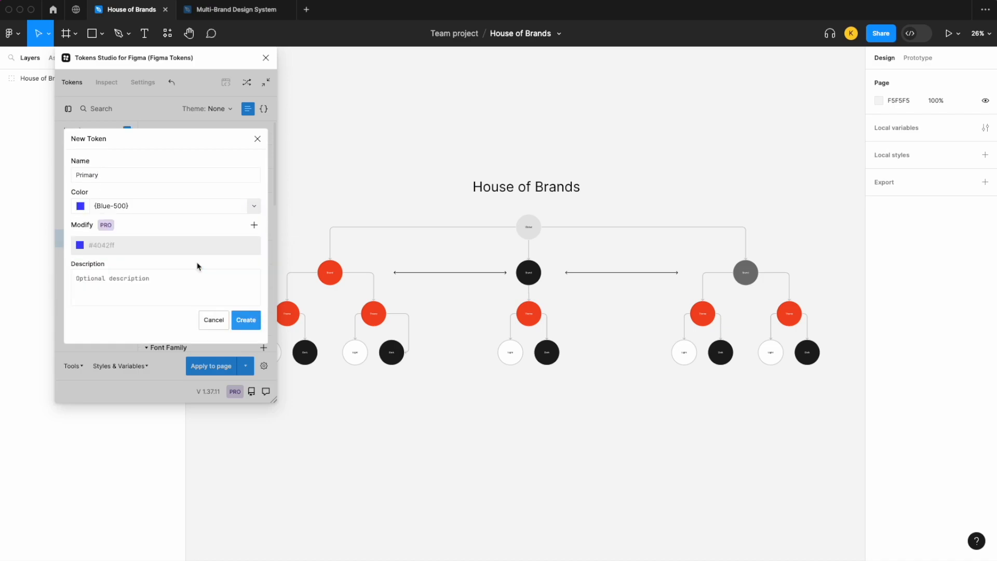
pyautogui.click(246, 308)
# - Add a color token named Secondary that references Grey-800 to the alias/powerade-blue set
pyautogui.click(264, 133)
pyautogui.write('Secondary')
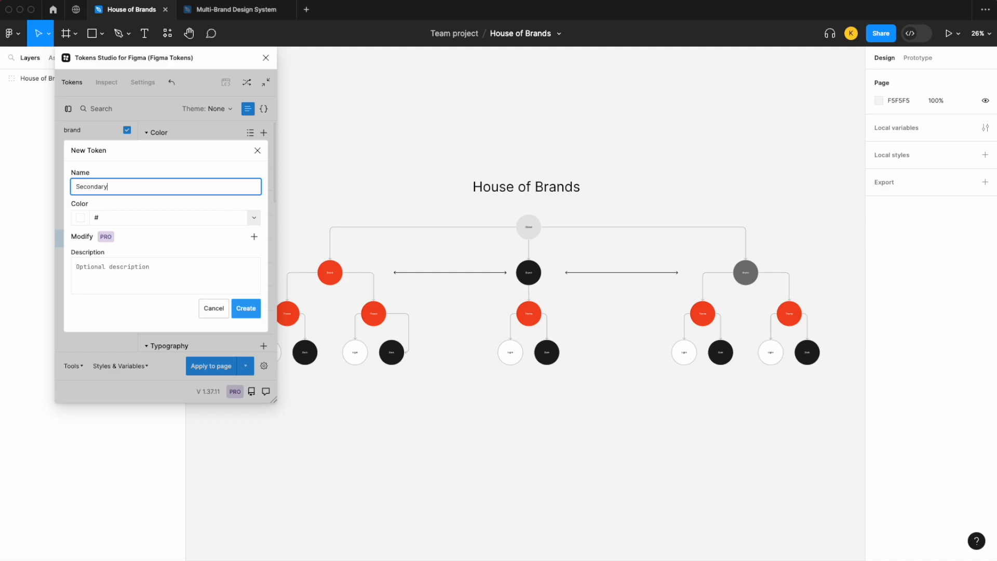
pyautogui.click(253, 218)
pyautogui.click(167, 278)
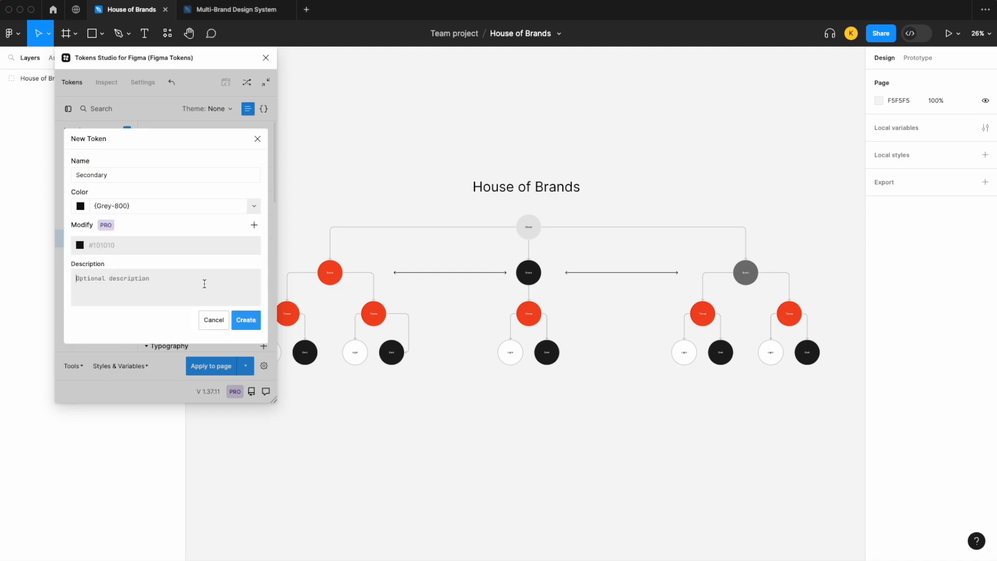
pyautogui.click(240, 324)
# - Switch from alias/powerade-blue to the alias/powerade-red set and add a color token named Primary that references Red-500
pyautogui.click(101, 257)
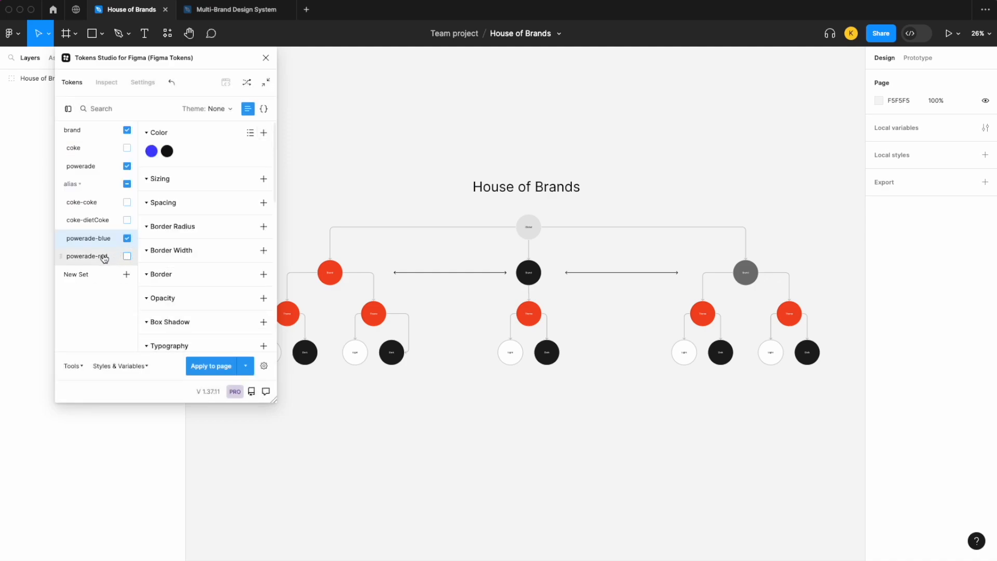
pyautogui.click(126, 240)
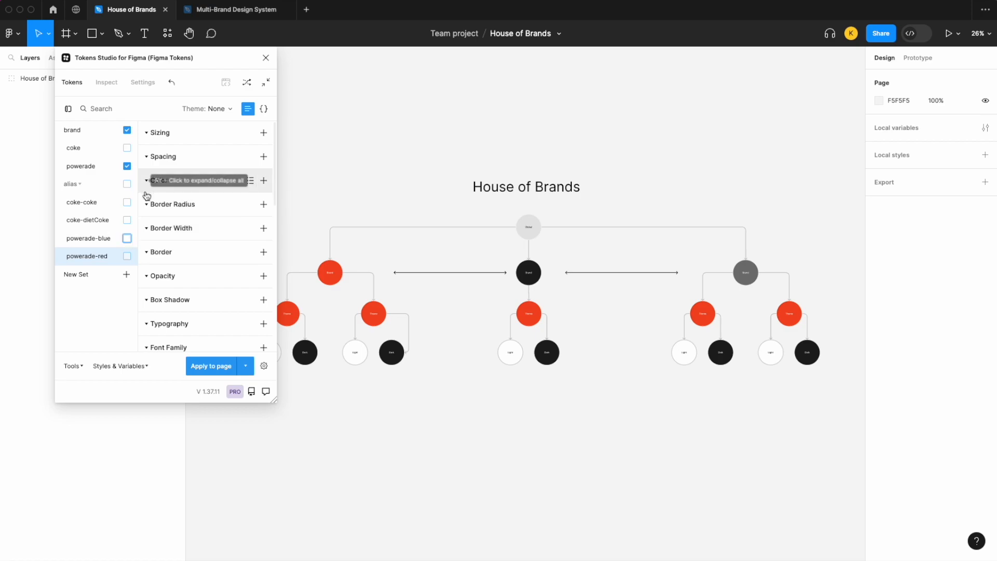
pyautogui.click(264, 181)
pyautogui.write('Primary')
pyautogui.click(254, 218)
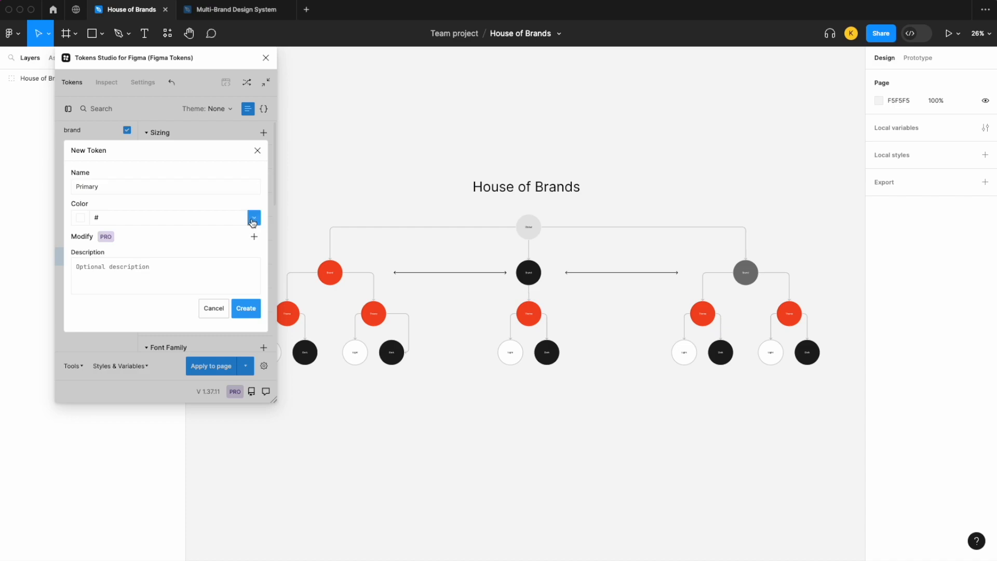
pyautogui.click(165, 280)
pyautogui.click(241, 320)
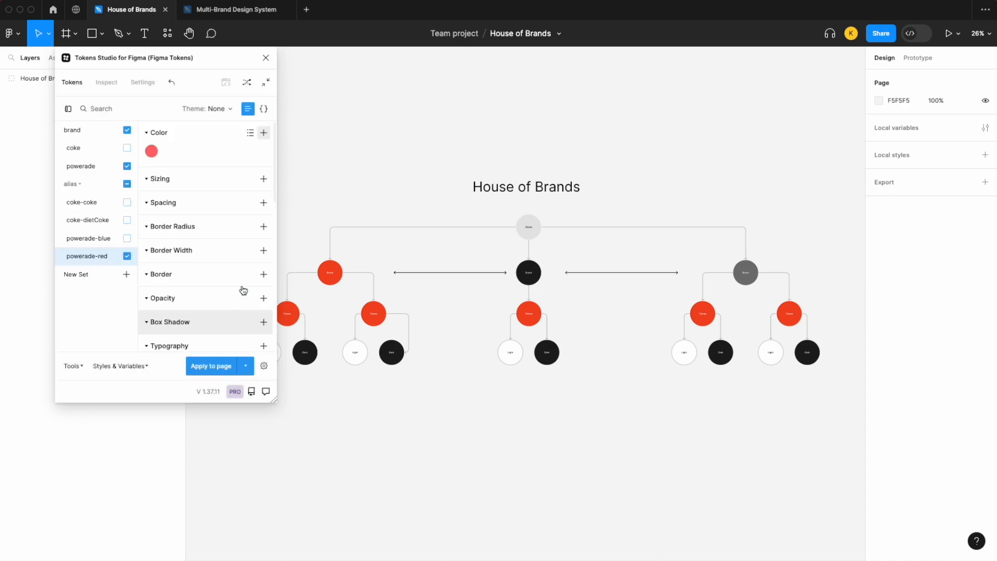
# - Add a color token named Secondary that references Grey-800 to the alias/powerade-red set
pyautogui.click(263, 133)
pyautogui.write('Second')
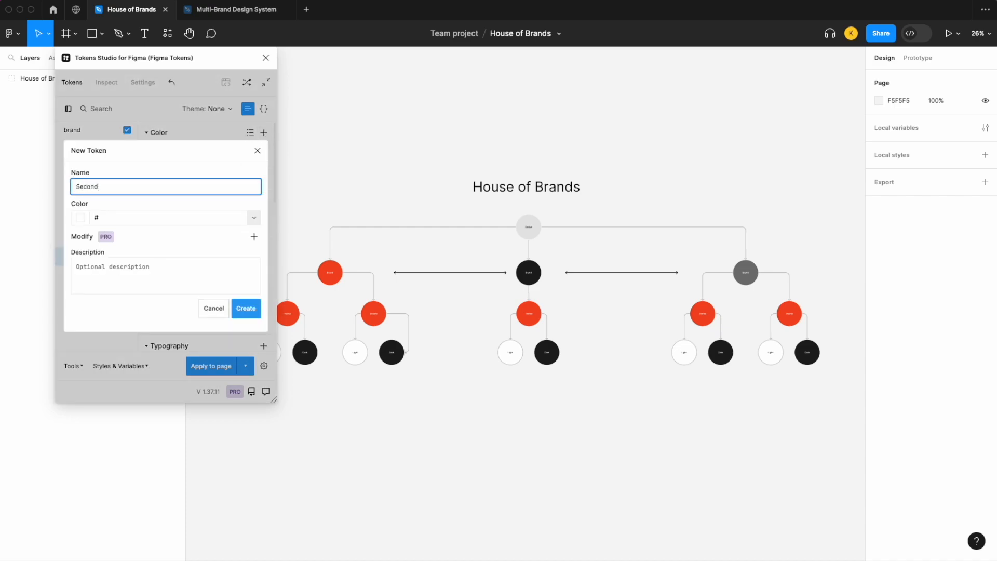
pyautogui.click(254, 218)
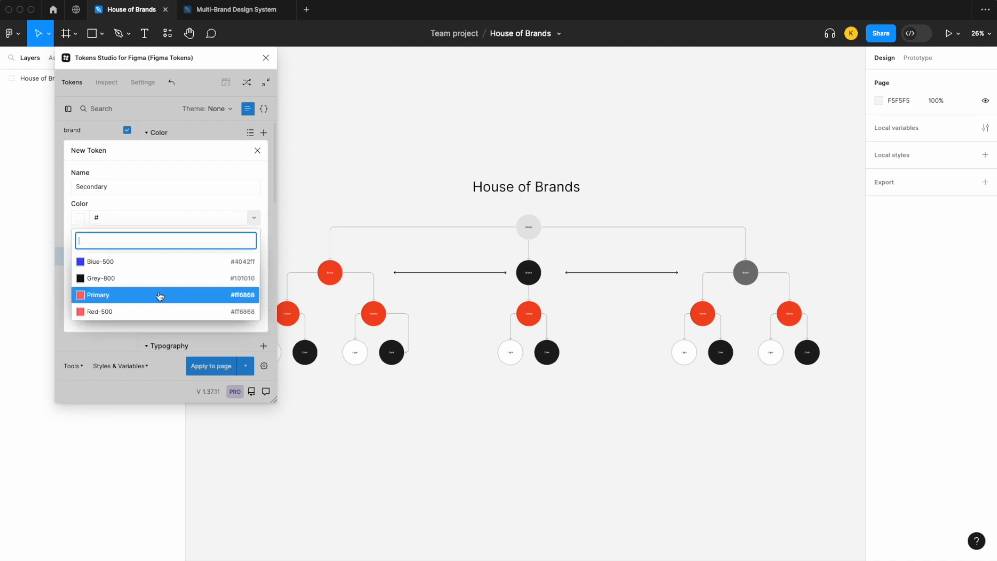
pyautogui.click(164, 276)
pyautogui.click(244, 321)
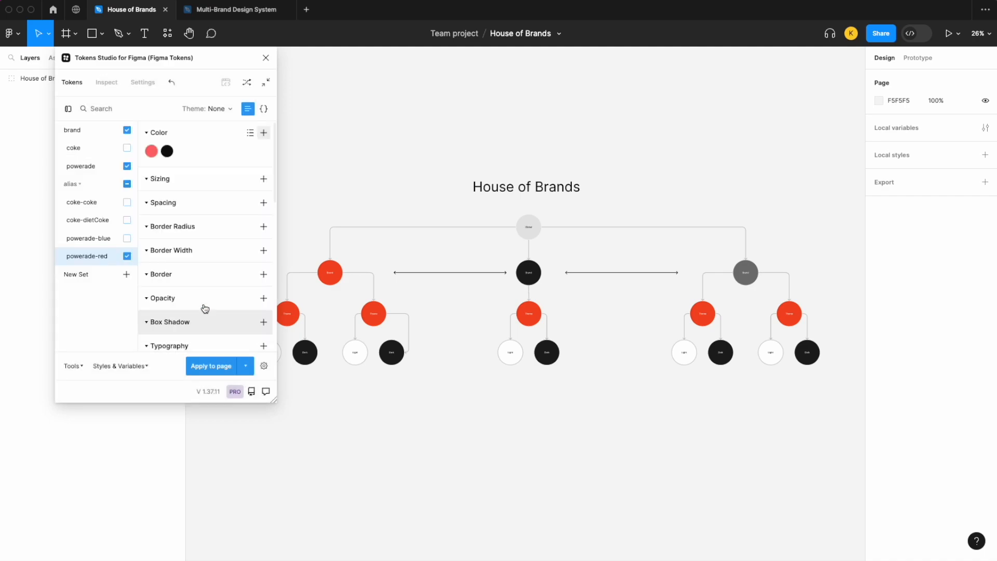
# - Enable brand/coke alongside brand/powerade and turn off the powerade-blue and powerade-red alias sets
pyautogui.click(125, 240)
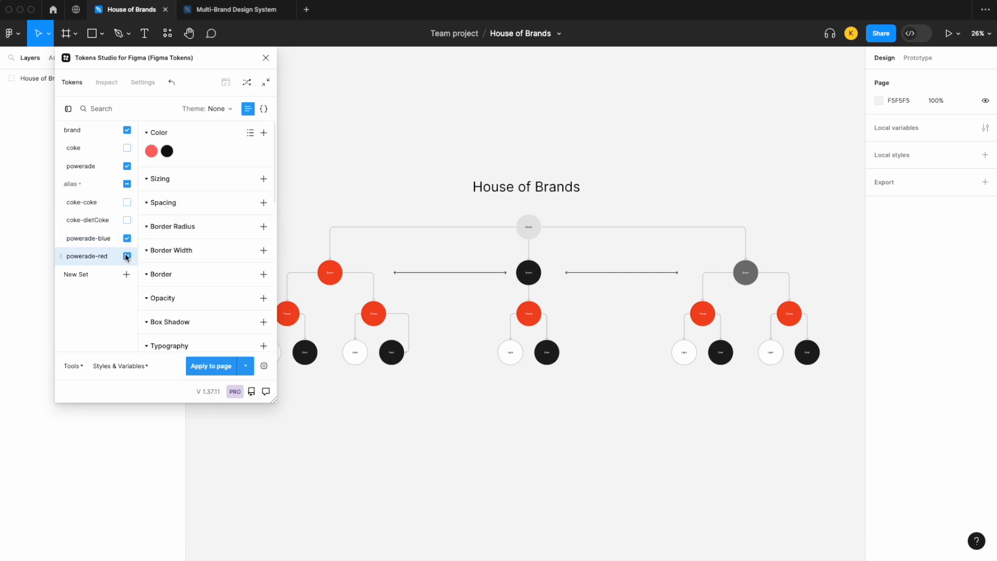
pyautogui.click(126, 256)
pyautogui.click(127, 148)
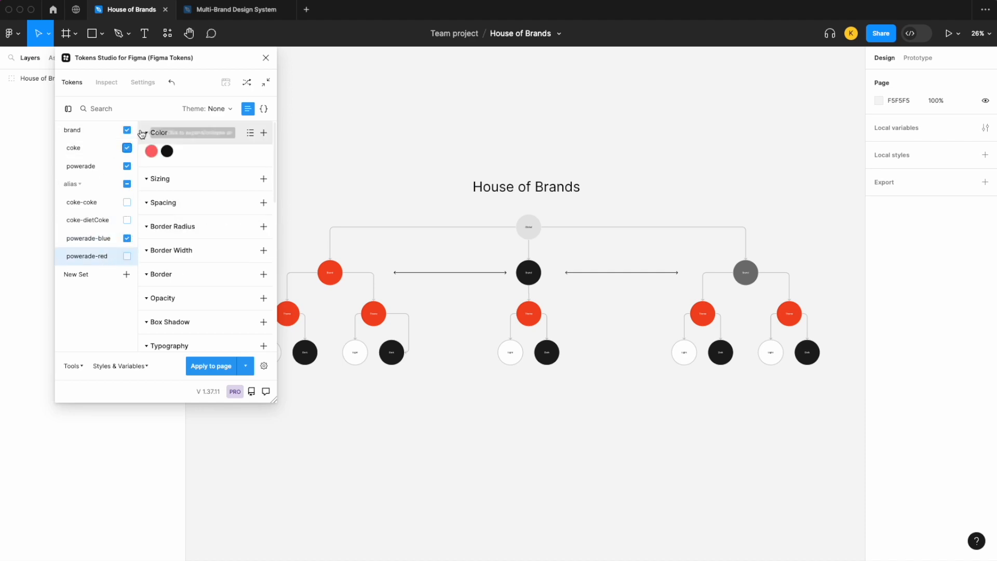
pyautogui.click(127, 238)
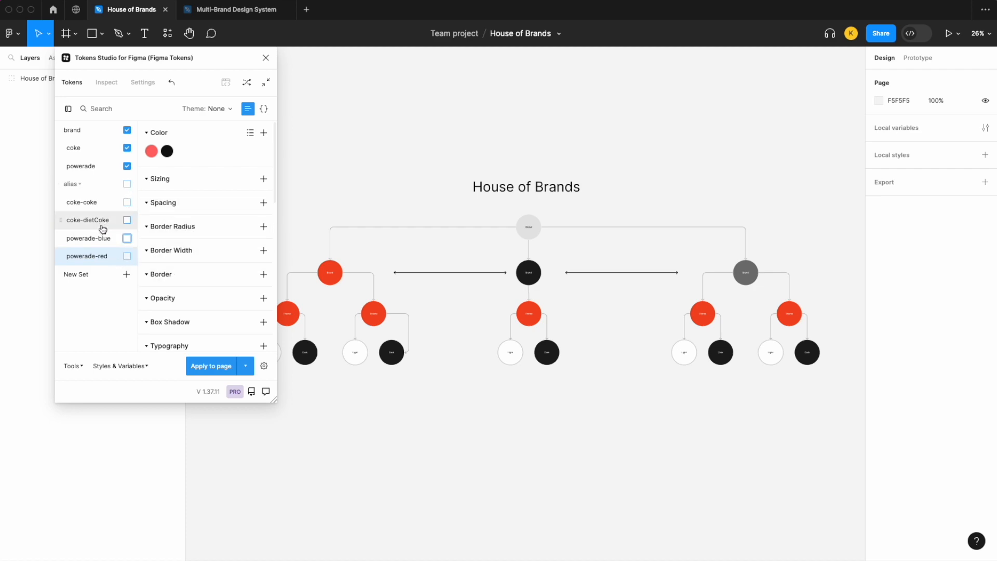
# - Check how the coke-coke and coke-dietCoke alias colors resolve while switching the brand/coke and brand/powerade sets on and off
pyautogui.click(98, 203)
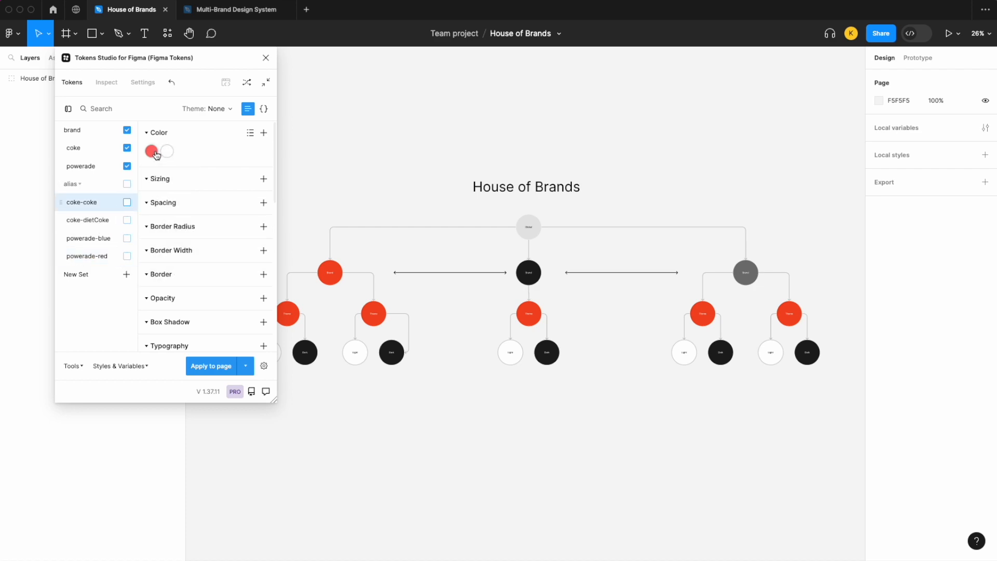
pyautogui.click(127, 166)
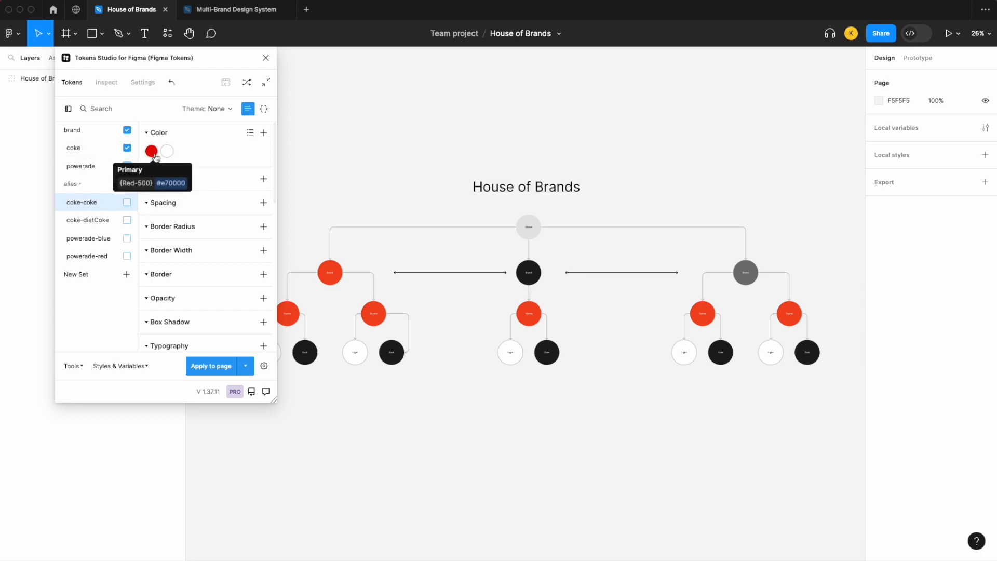
pyautogui.click(102, 219)
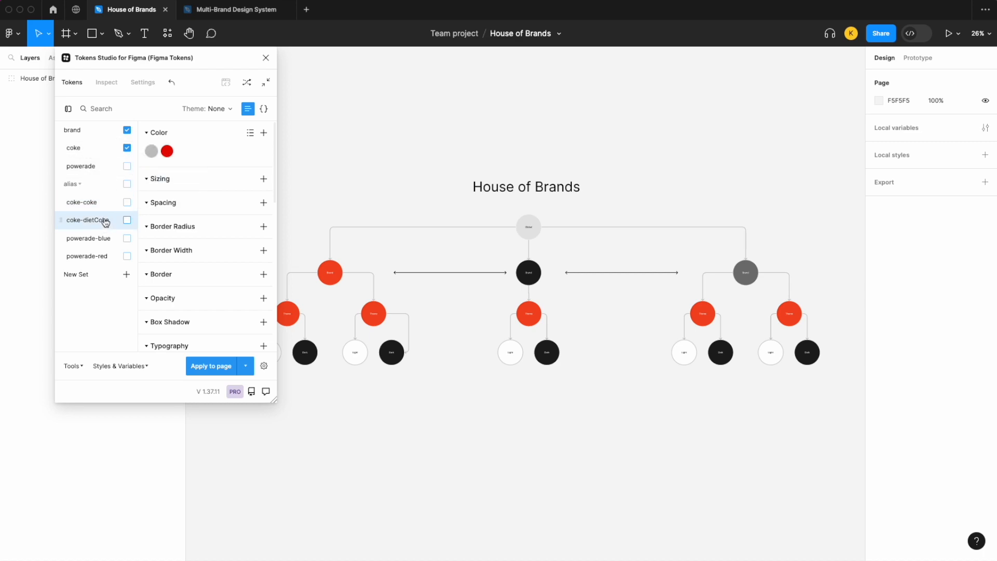
pyautogui.click(127, 148)
pyautogui.click(127, 166)
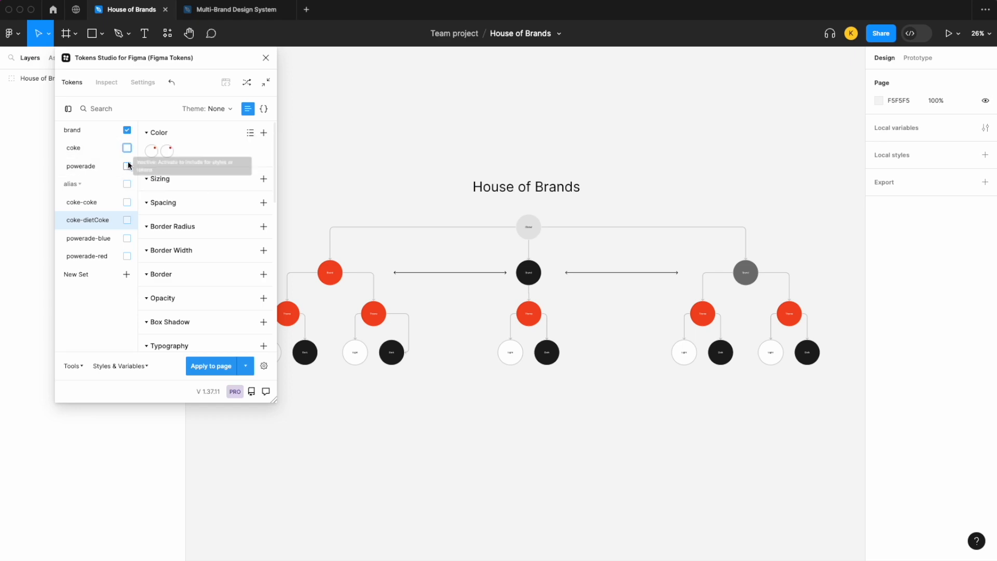
# - Open the alias/powerade-blue set and enable both the powerade-blue and powerade-red alias sets
pyautogui.click(116, 238)
pyautogui.click(126, 238)
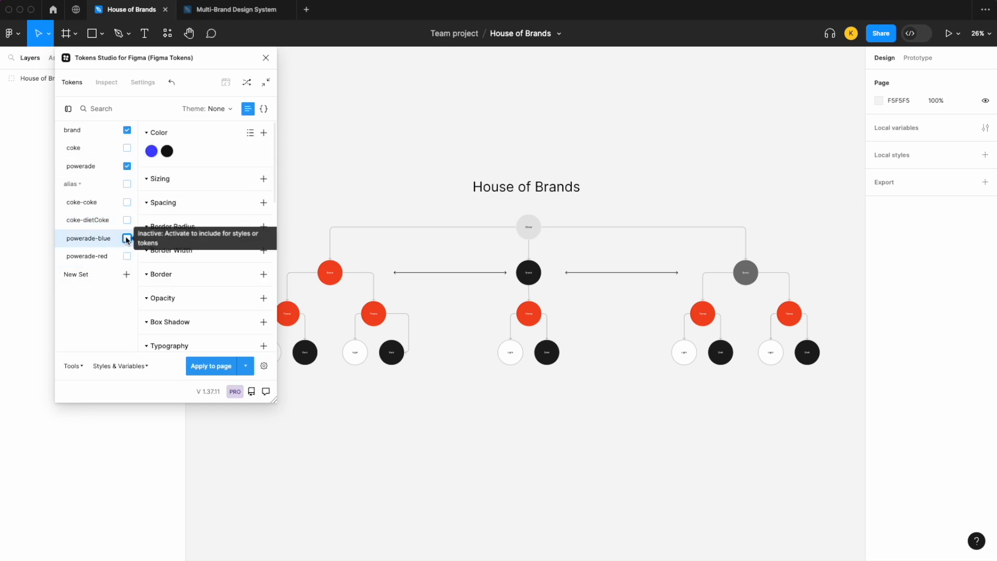
pyautogui.click(127, 256)
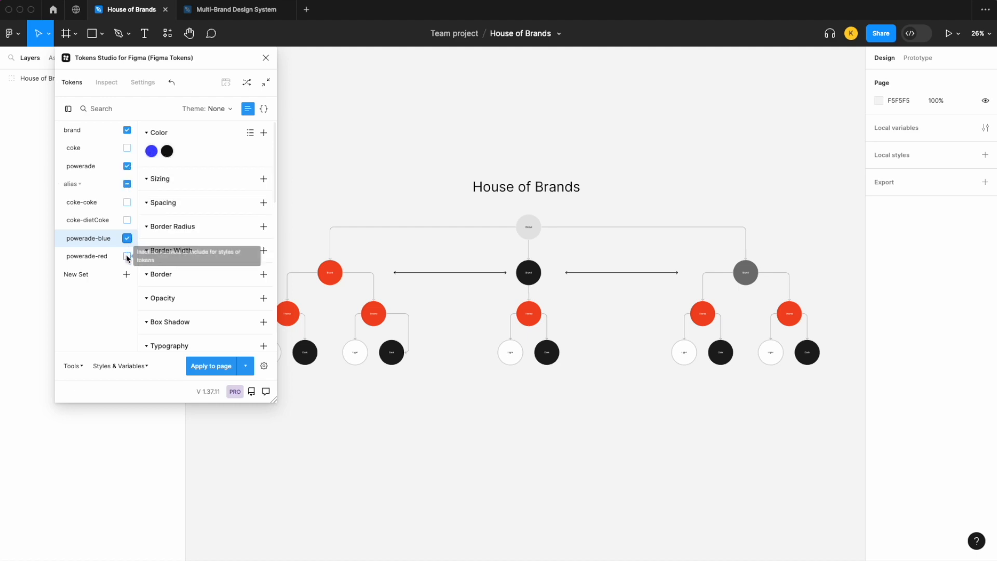
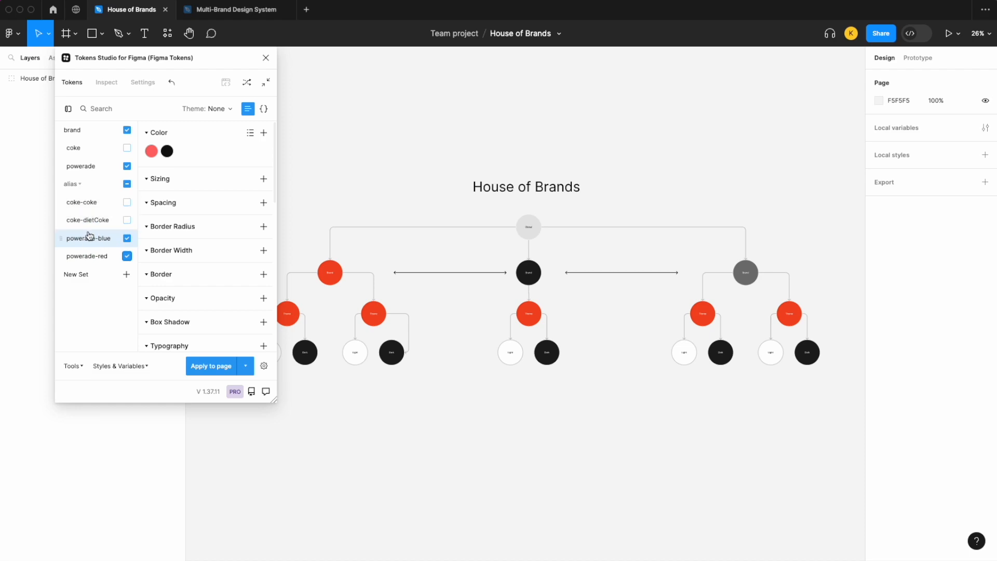
# - Create two token sets named mapped/coke-coke-light and mapped/coke-coke-dark
pyautogui.click(125, 276)
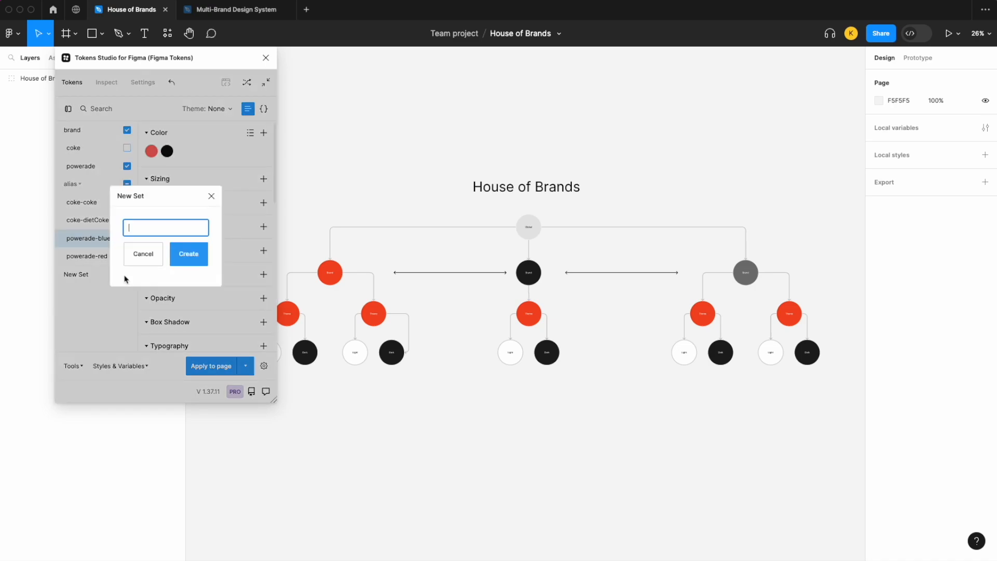
pyautogui.write('mapped/coke-coke-light')
pyautogui.click(196, 256)
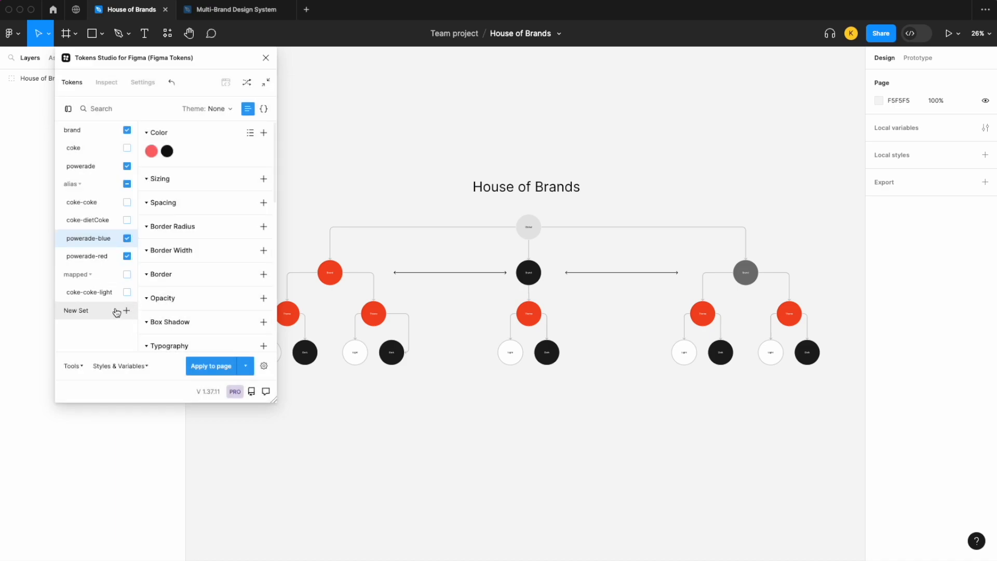
pyautogui.click(127, 311)
pyautogui.write('mapped/coke-coke-dark')
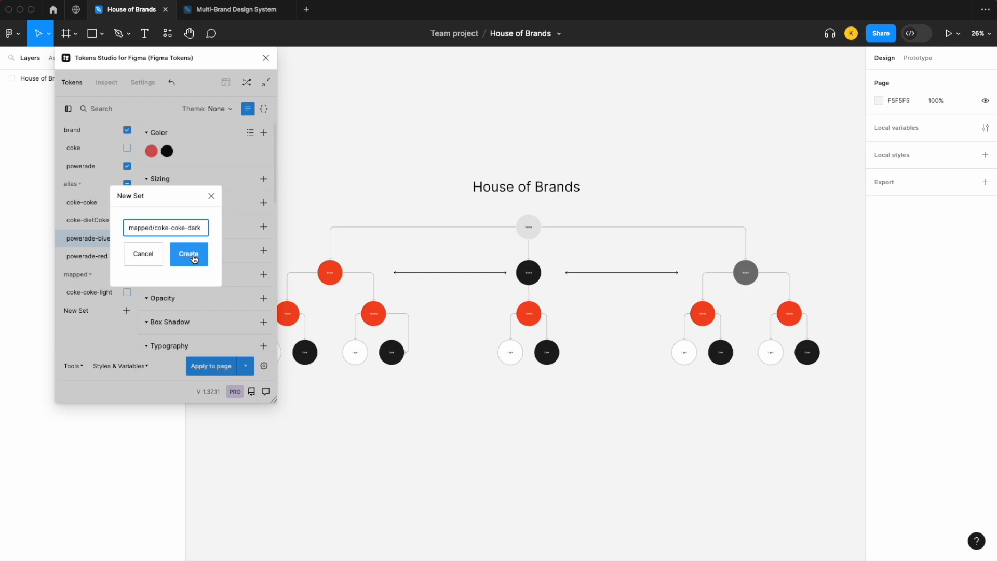
pyautogui.click(195, 258)
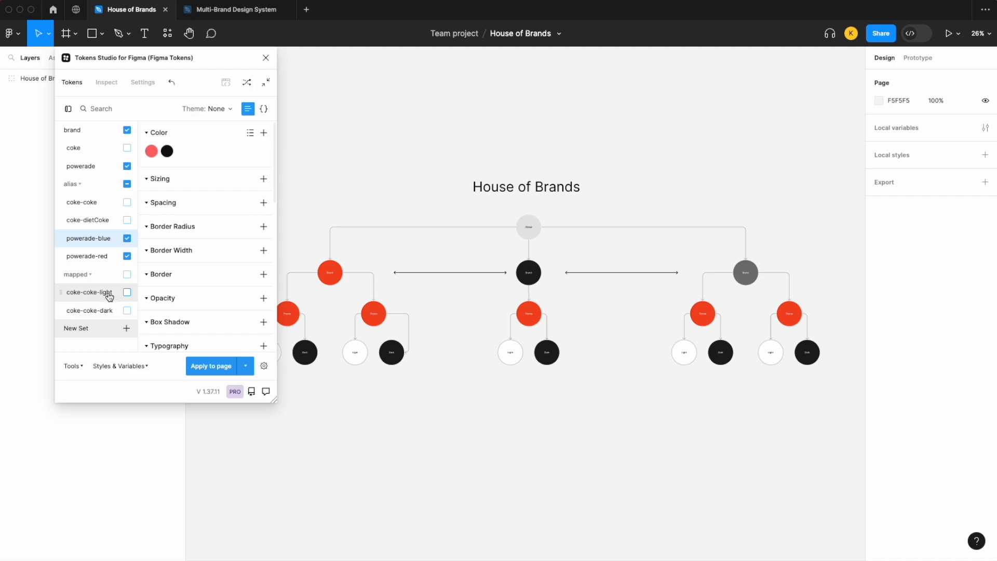
# - Create two token sets named mapped/coke-dietCoke-light and mapped/coke-dietCoke-dark
pyautogui.click(127, 328)
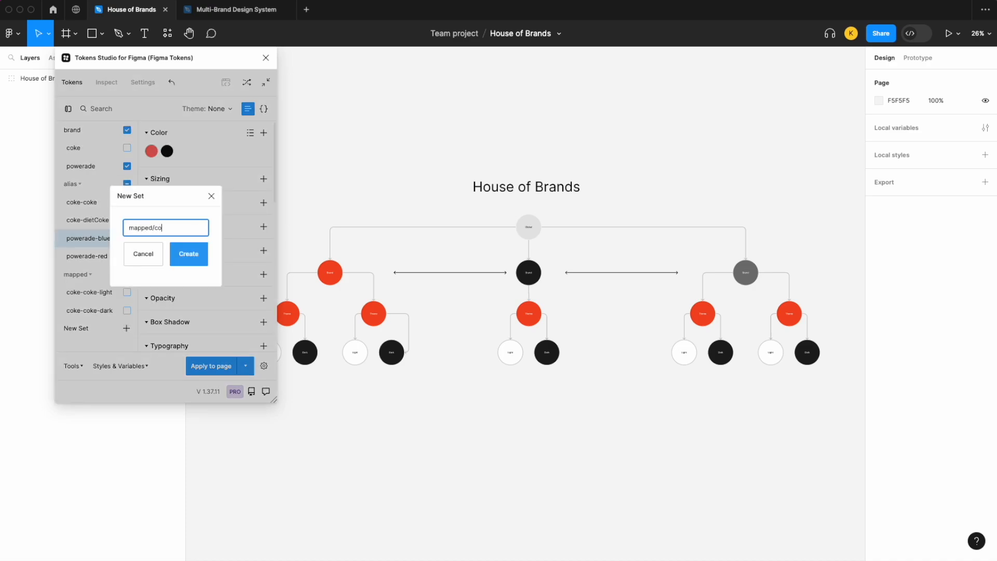
pyautogui.write('mapped/coke-dietCoke-light')
pyautogui.click(189, 253)
pyautogui.click(122, 342)
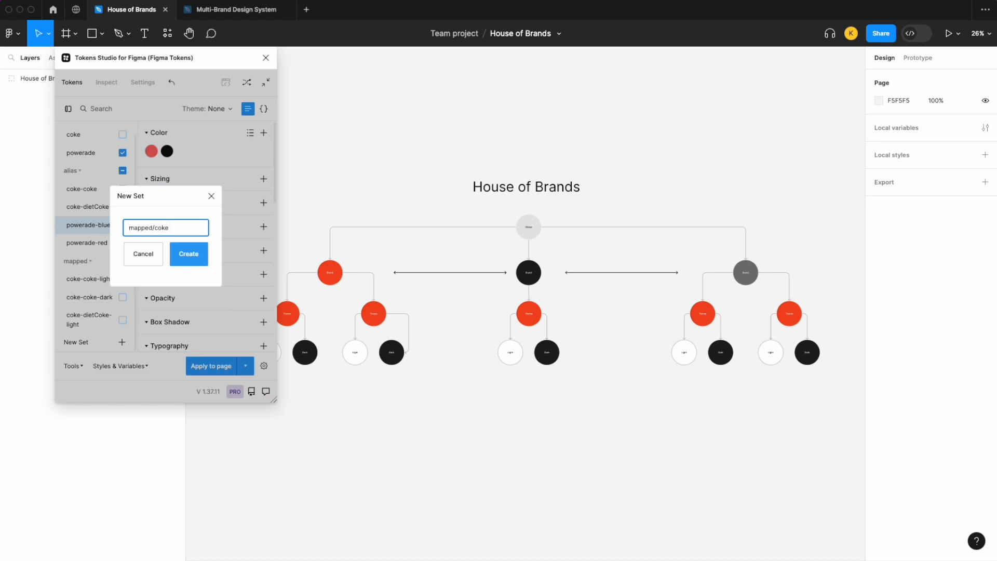
pyautogui.write('mapped/coke-dietCoke-dark')
pyautogui.click(189, 256)
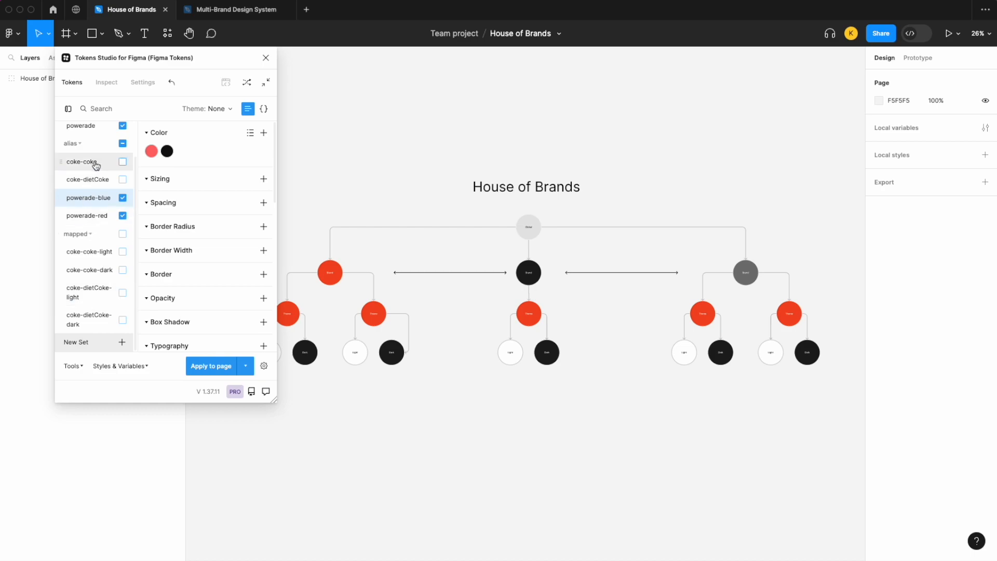
# - Create two token sets named mapped/powerade-blue-light and mapped/powerade-blue-dark
pyautogui.click(121, 342)
pyautogui.write('mapped/powerad')
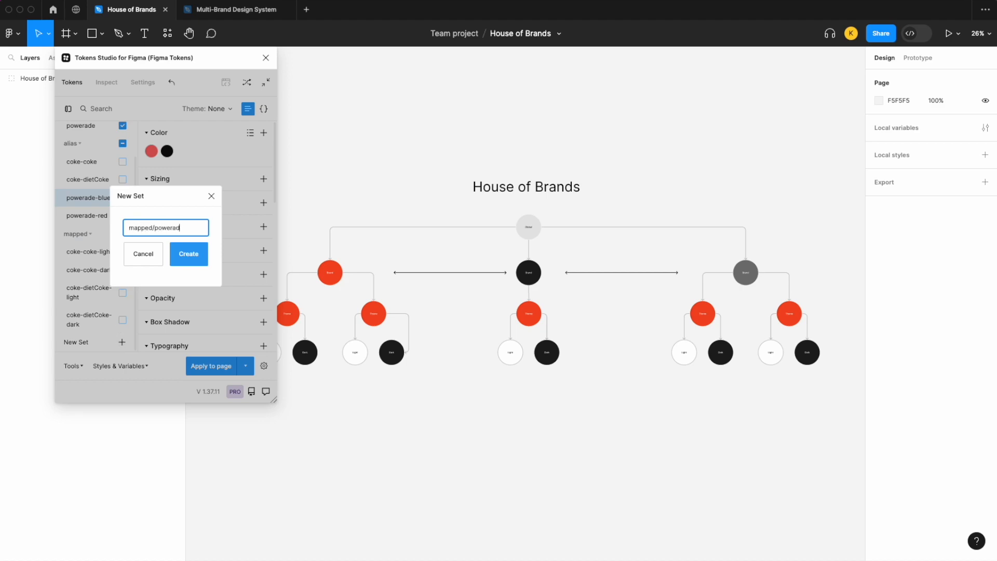
pyautogui.write('e-blue-light')
pyautogui.click(190, 255)
pyautogui.click(122, 342)
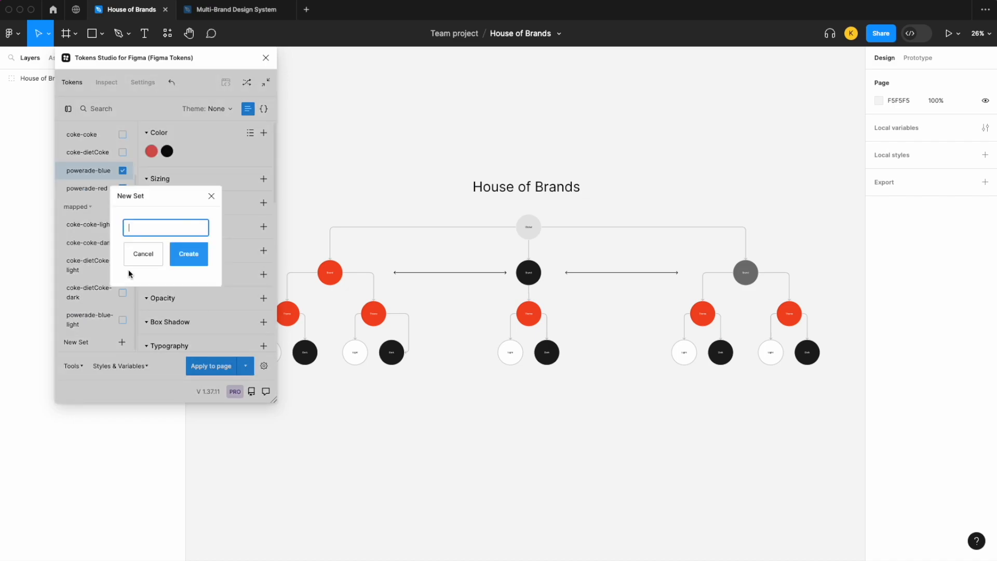
pyautogui.write('powerade/')
pyautogui.hotkey('ctrl', 'a')
pyautogui.write('mapped/powerade-blue-dark')
pyautogui.click(186, 260)
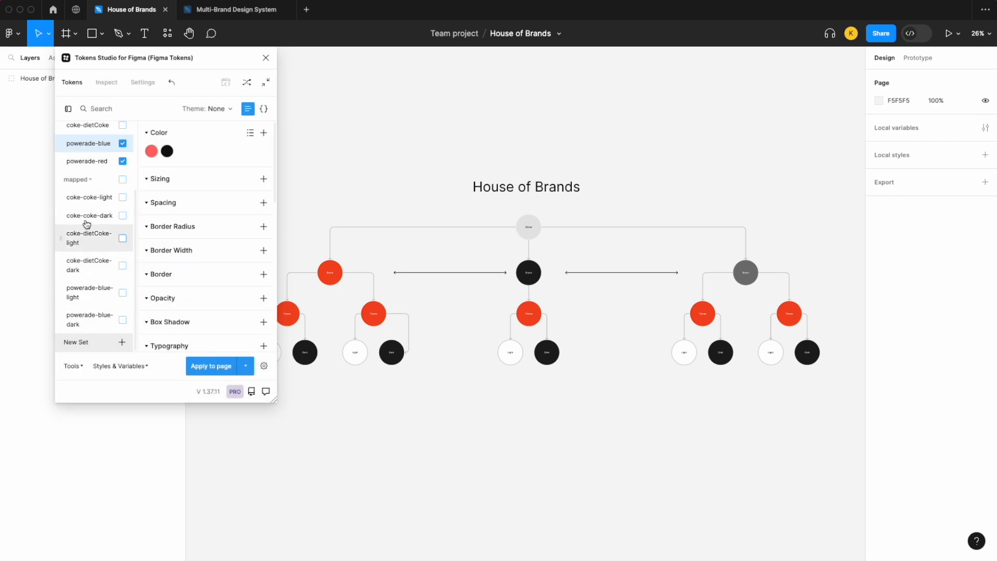
# - Turn off the alias/powerade-red set and add a color token Surface/Action referencing Primary to the mapped/powerade-blue-light set
pyautogui.scroll(2, 89, 174)
pyautogui.scroll(-2, 89, 239)
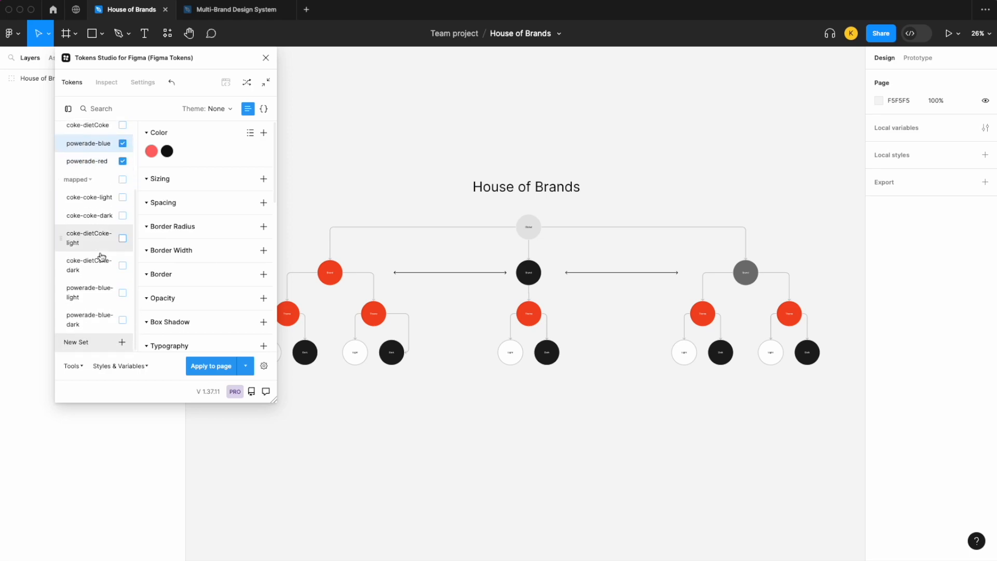
pyautogui.click(87, 291)
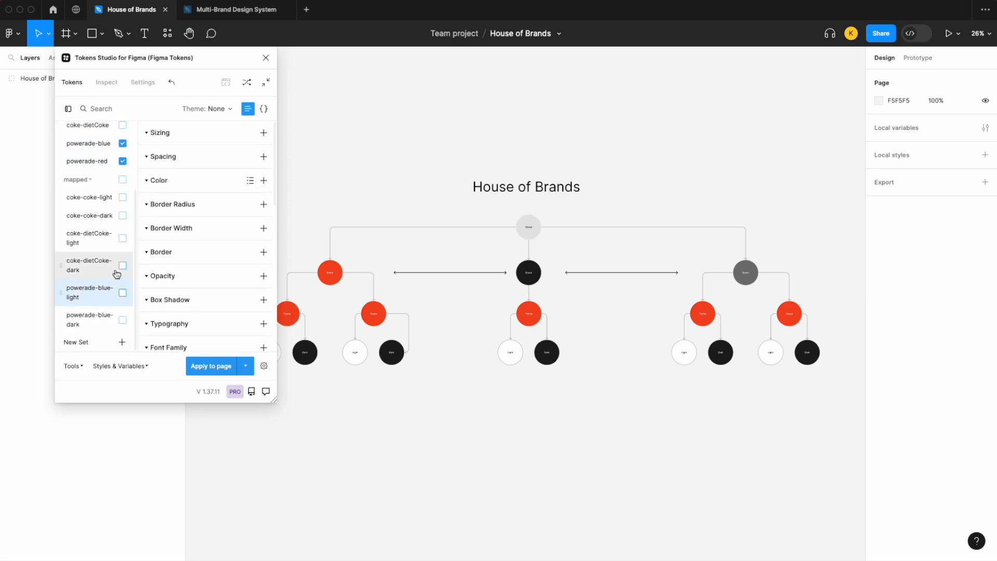
pyautogui.click(121, 160)
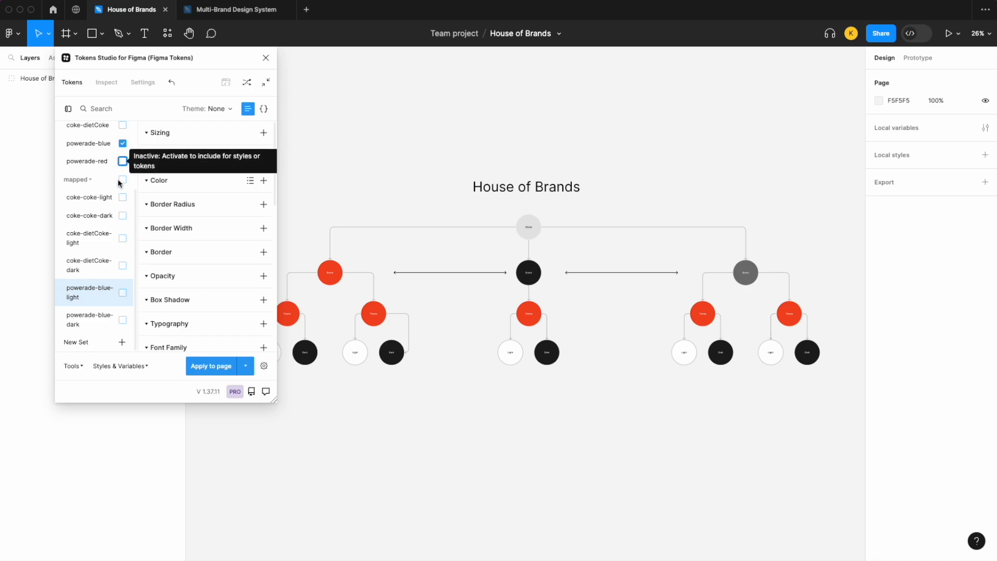
pyautogui.click(265, 181)
pyautogui.write('s')
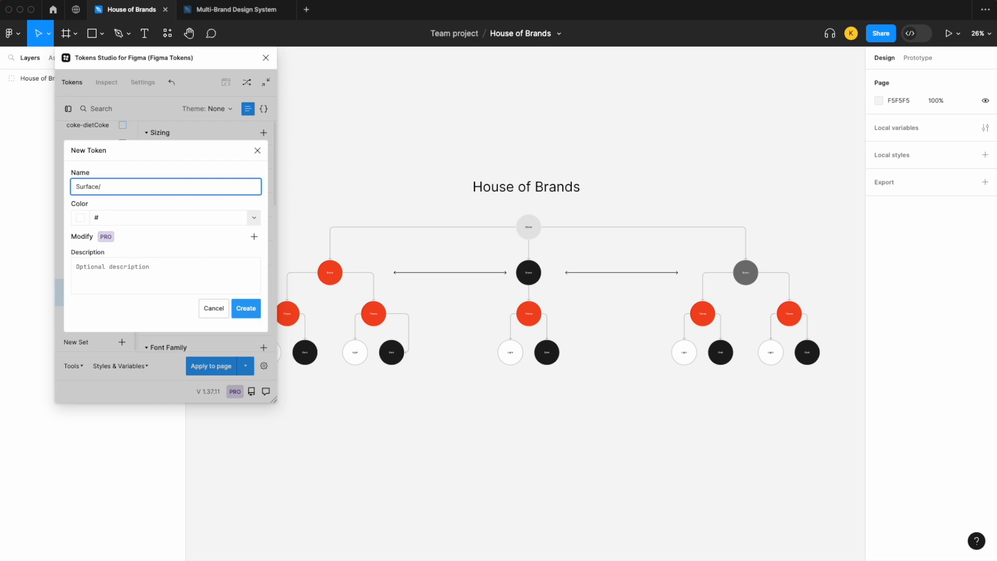
pyautogui.click(254, 217)
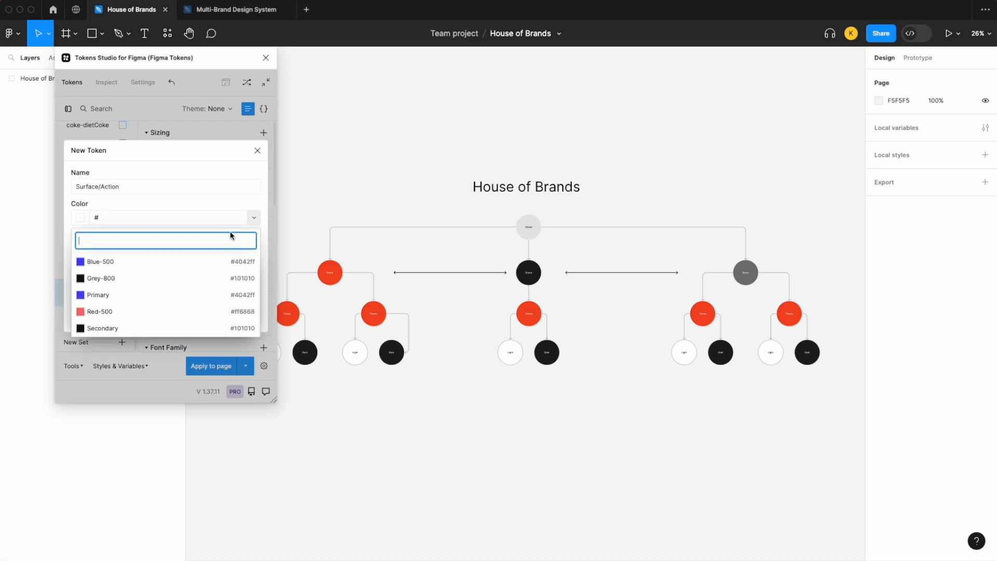
pyautogui.click(151, 301)
pyautogui.click(246, 320)
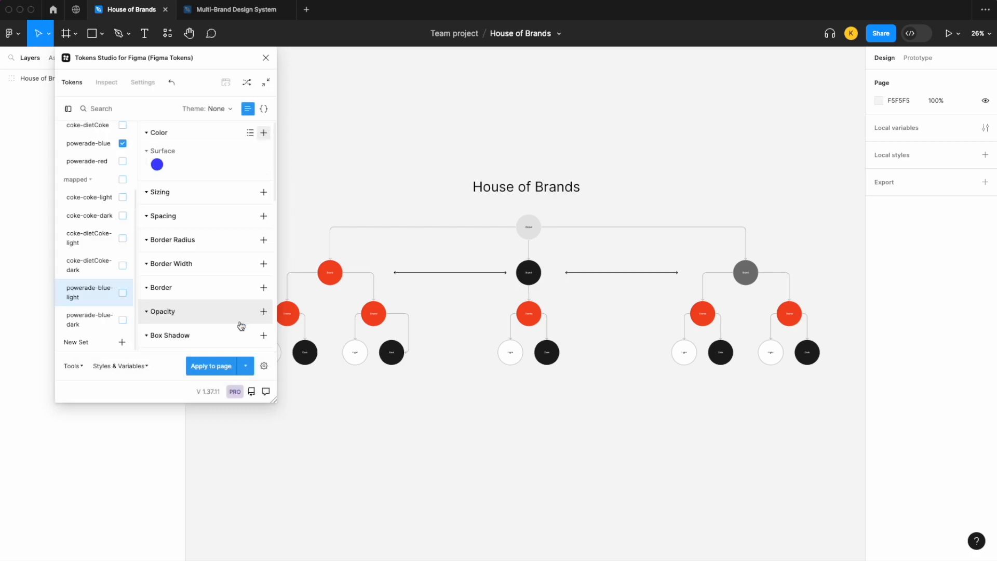
pyautogui.click(264, 134)
pyautogui.write('Surface-Second')
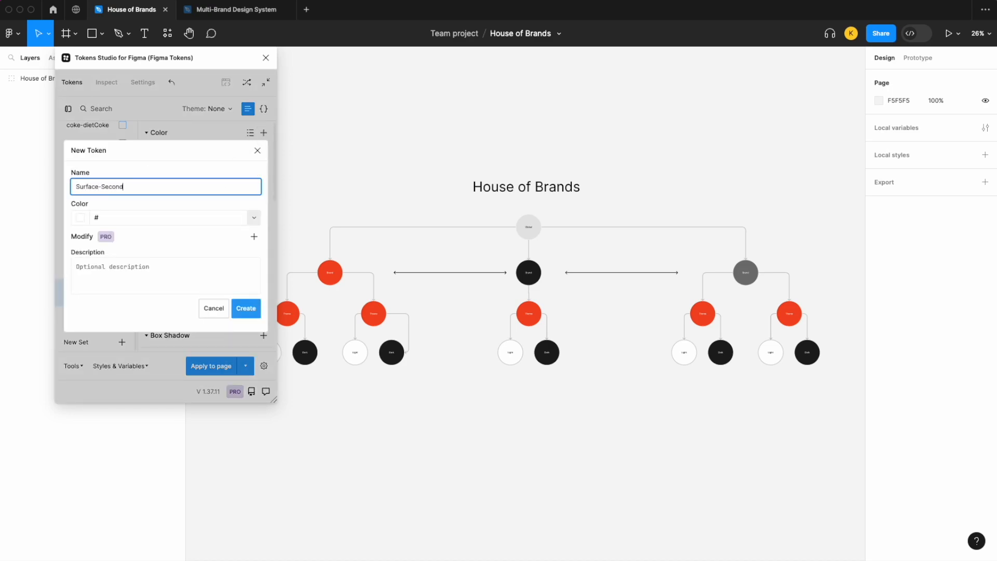
pyautogui.press('BackSpace')
pyautogui.press('BackSpace')
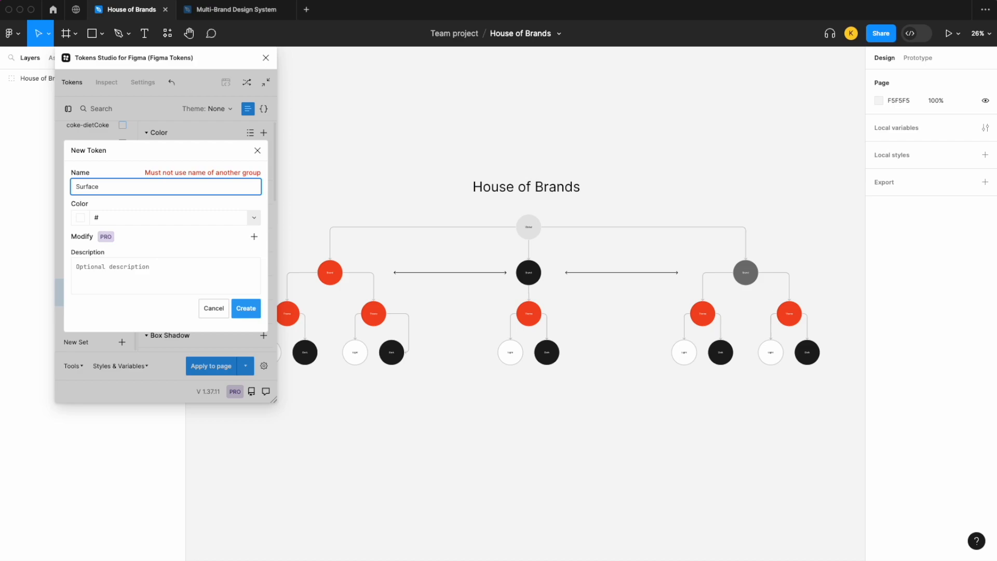
pyautogui.click(257, 151)
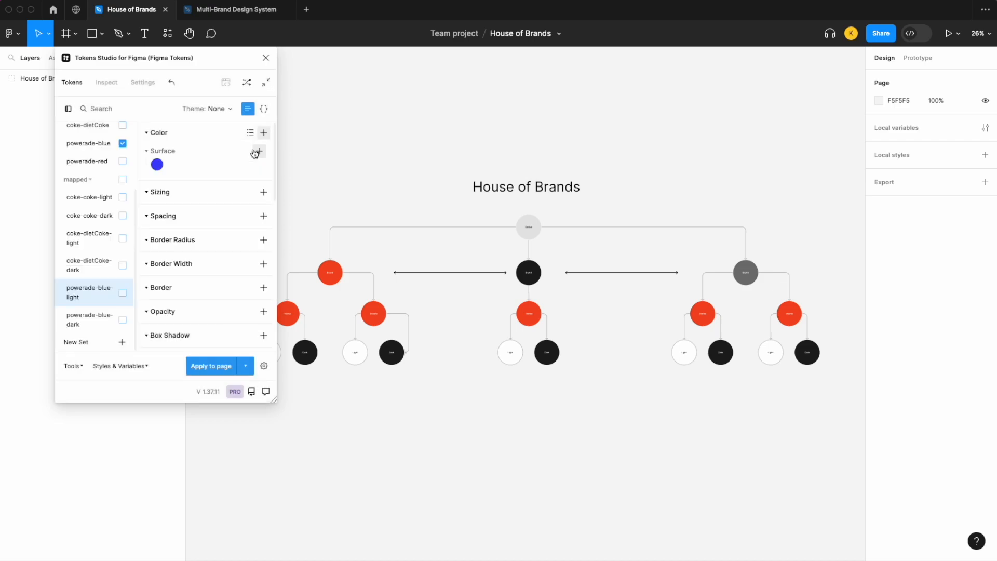
# - Add a color token named Surface/Inverted that references Secondary to the mapped/powerade-blue-light set
pyautogui.click(263, 133)
pyautogui.write('Suir')
pyautogui.write('ace/Inverted')
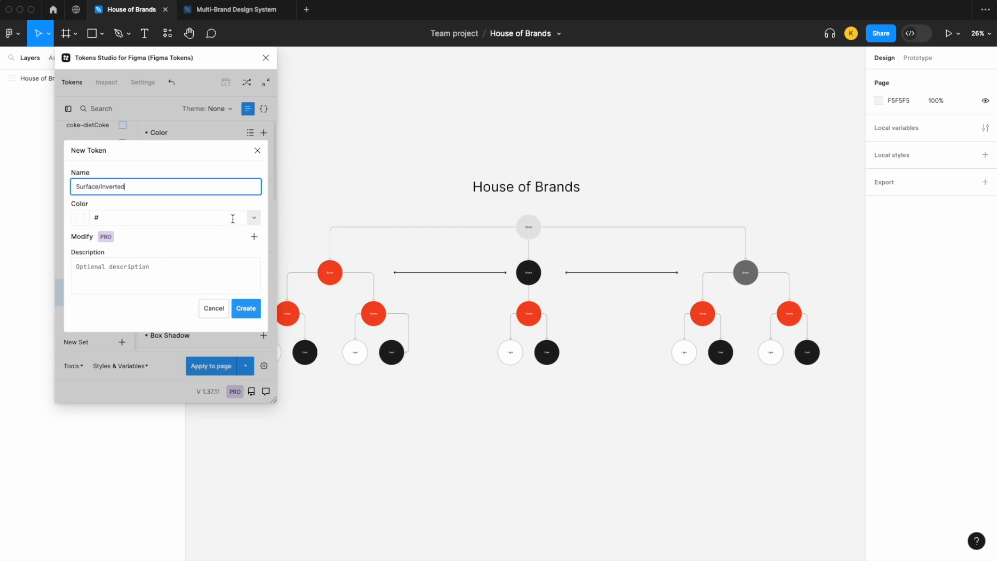
pyautogui.click(254, 218)
pyautogui.click(160, 328)
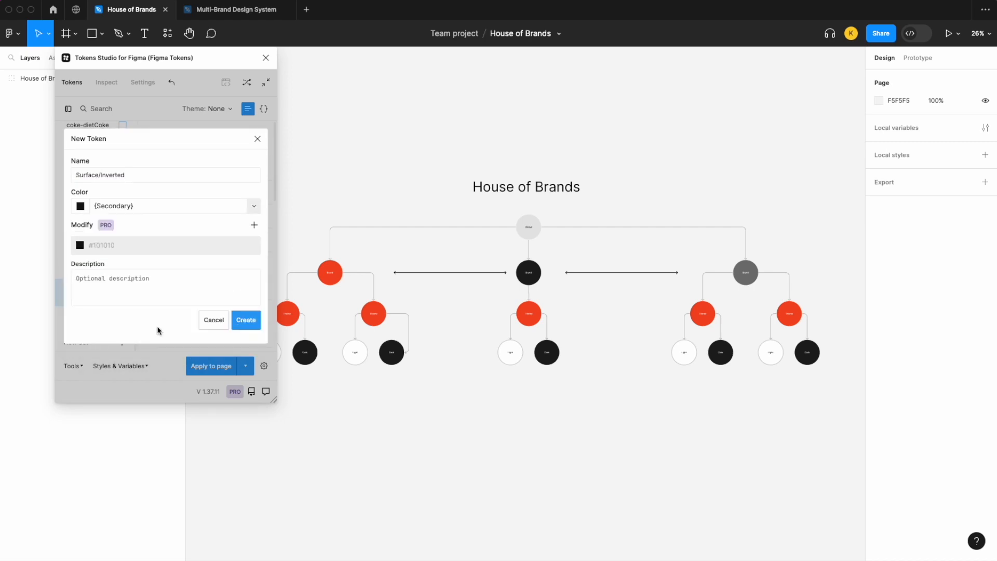
pyautogui.click(245, 320)
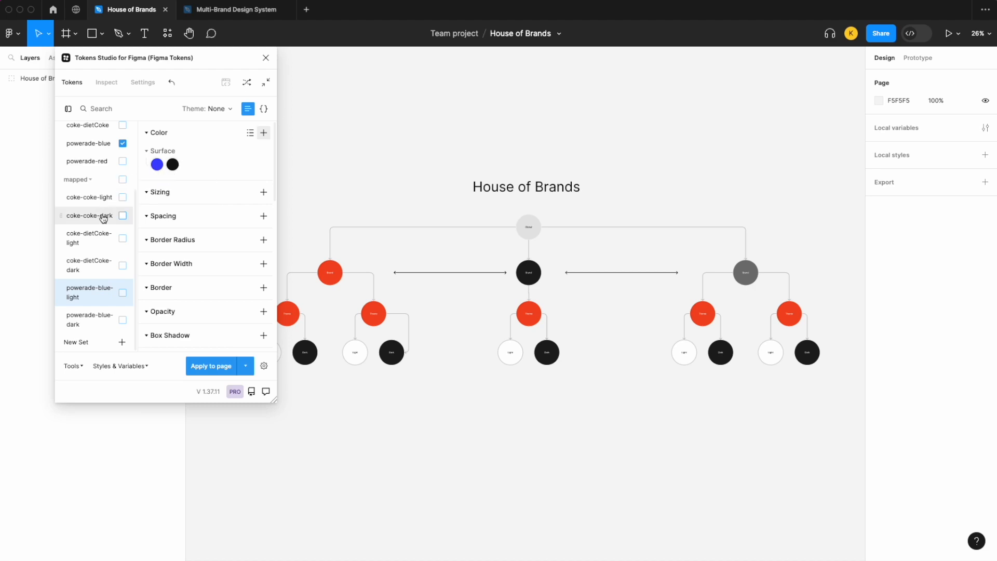
# - Open the mapped/coke-coke-light set with brand/coke and alias/coke-coke enabled and the brand/powerade and alias/powerade-blue sets turned off
pyautogui.scroll(3, 103, 218)
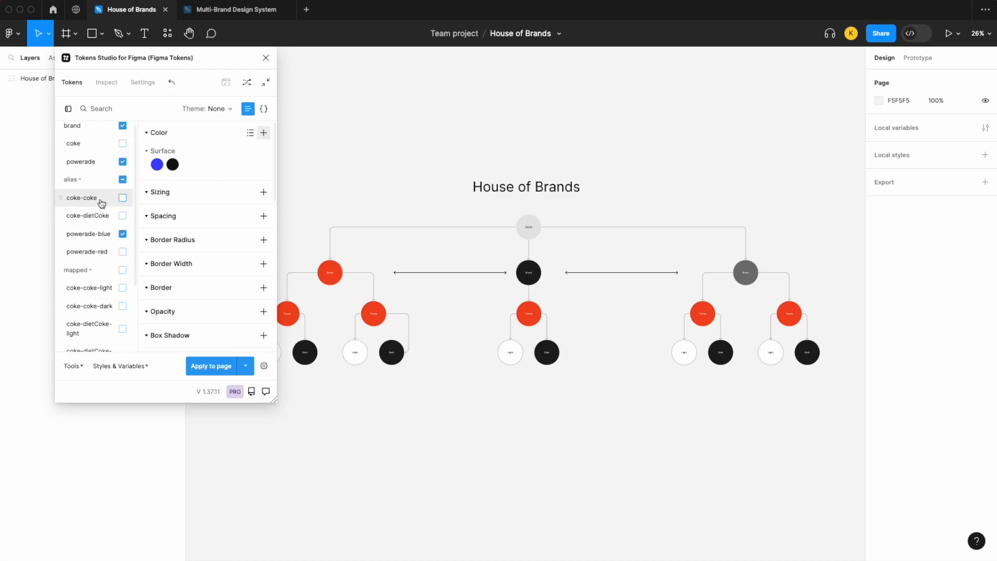
pyautogui.click(122, 148)
pyautogui.click(122, 185)
pyautogui.click(122, 202)
pyautogui.scroll(-1, 101, 280)
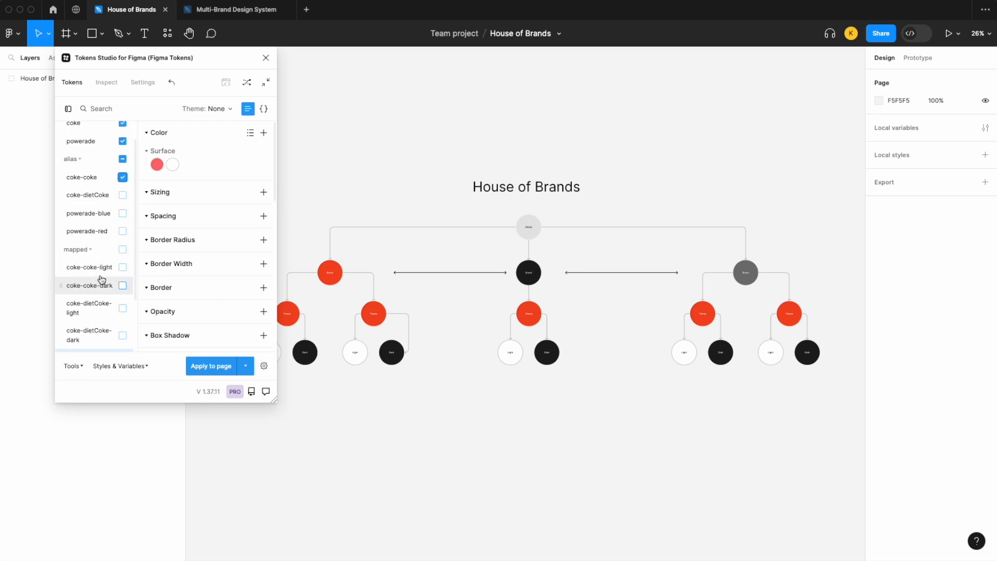
pyautogui.click(104, 267)
pyautogui.scroll(1, 111, 193)
pyautogui.click(123, 166)
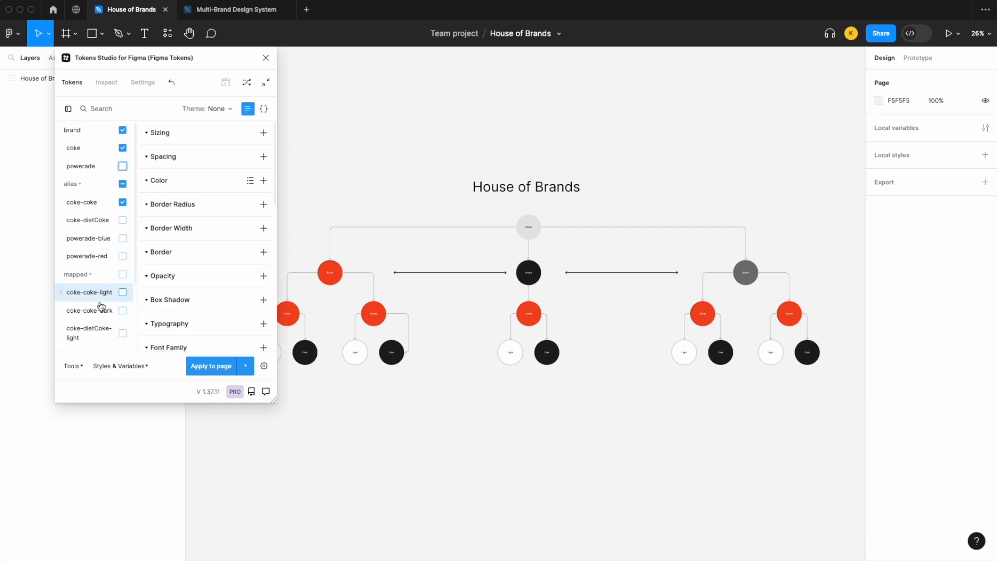
# - Add a color token named Surface/Action that references Primary to the mapped/coke-coke-light set
pyautogui.scroll(-1, 101, 306)
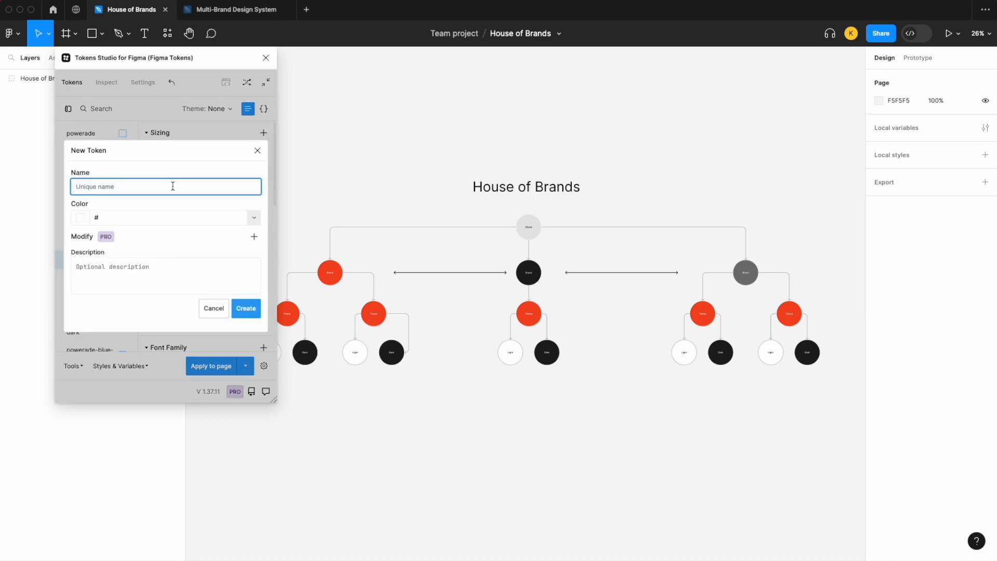
pyautogui.write('Surface/Action')
pyautogui.click(255, 219)
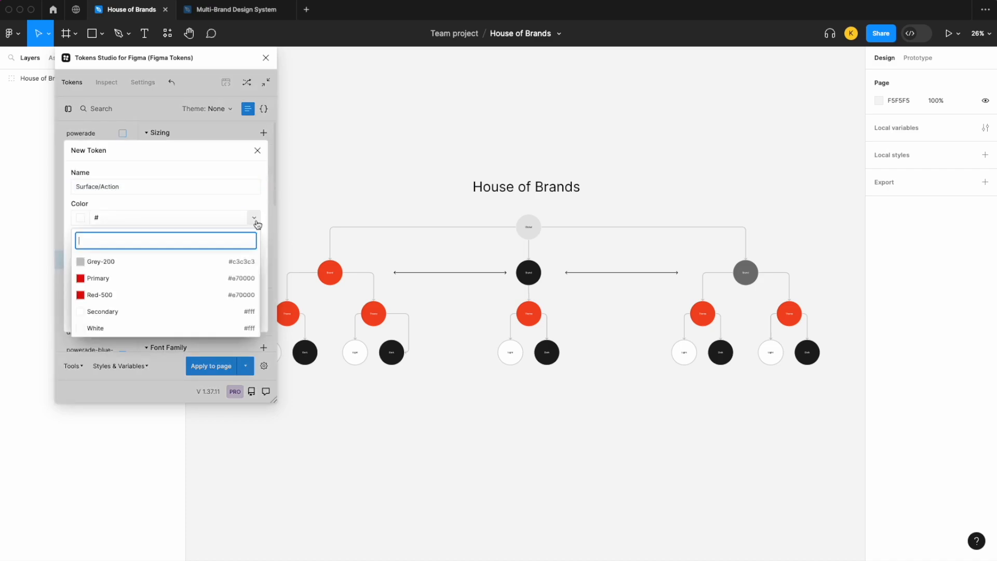
pyautogui.click(160, 279)
pyautogui.click(238, 320)
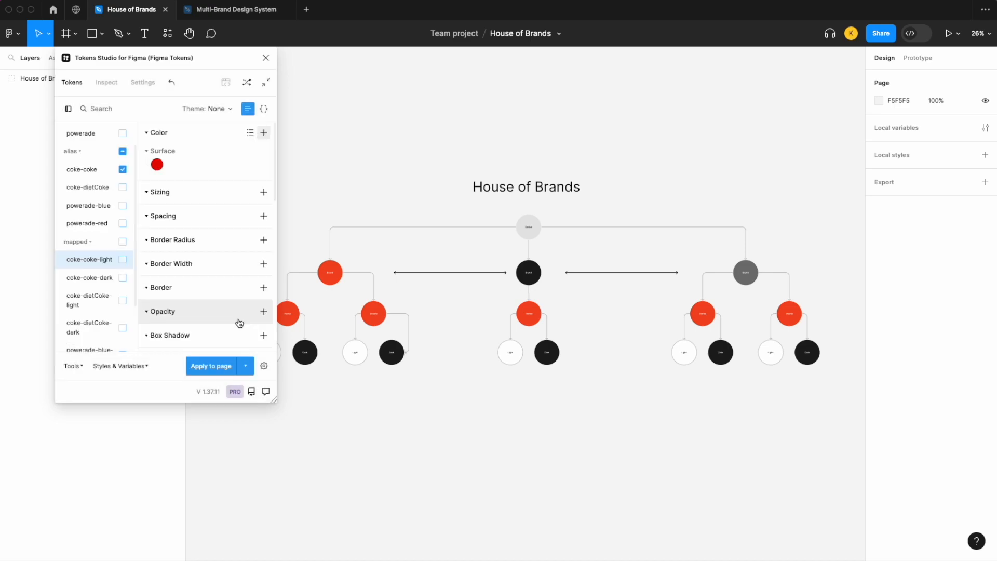
# - Add a color token named Text/Action that references Secondary to the mapped/coke-coke-light set
pyautogui.click(264, 133)
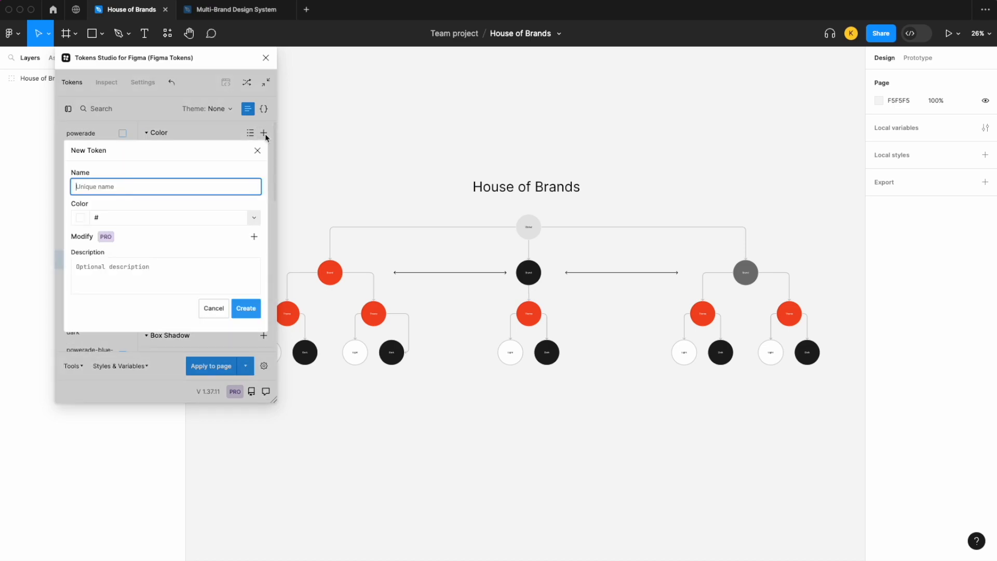
pyautogui.write('Text/Action')
pyautogui.click(256, 220)
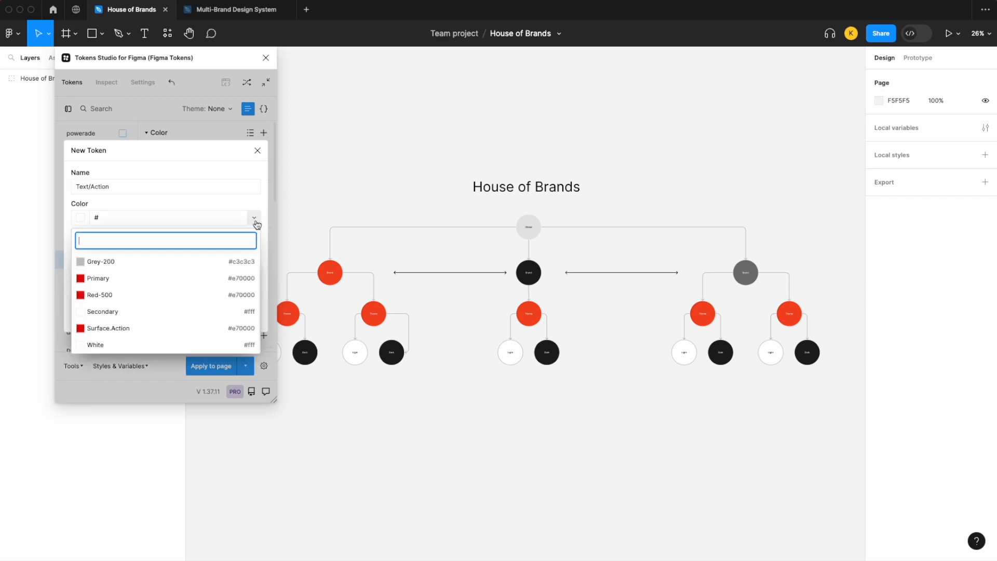
pyautogui.click(149, 312)
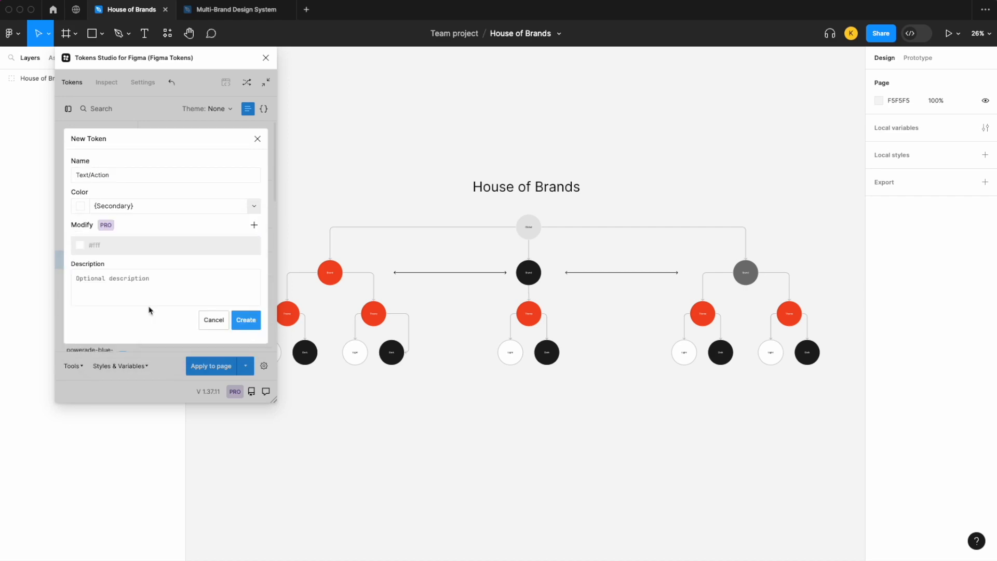
pyautogui.click(246, 320)
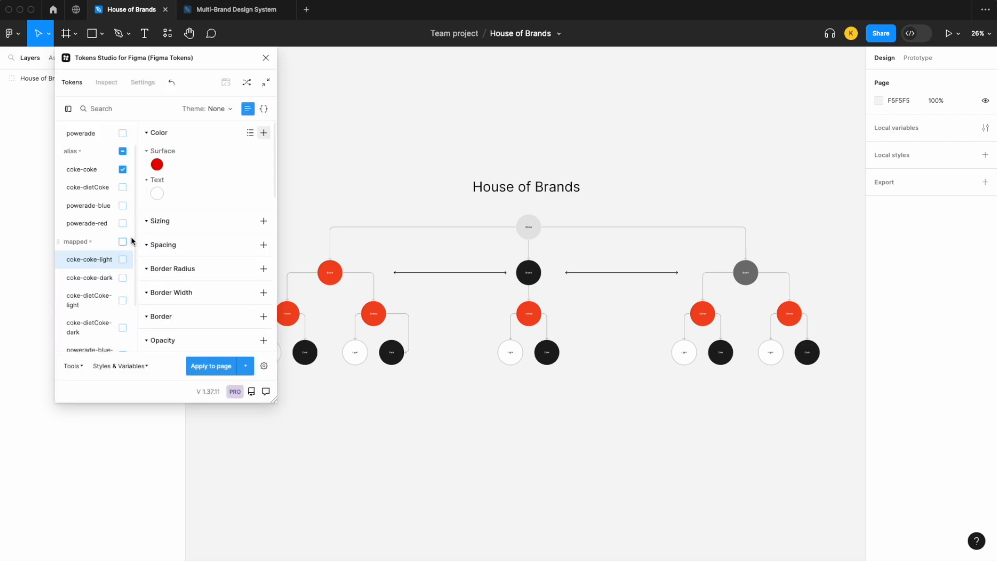
pyautogui.scroll(1, 115, 186)
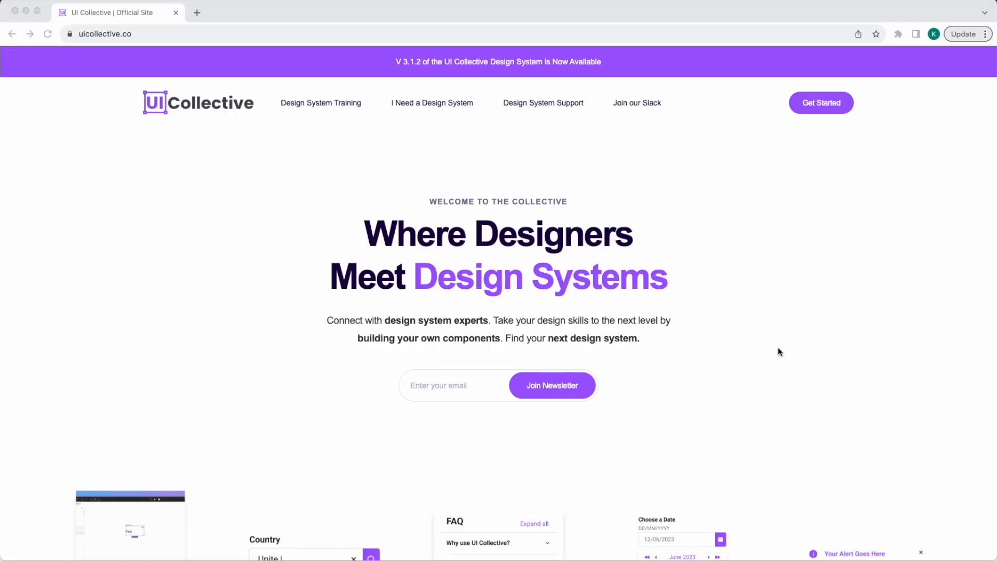
# - Look over the UI Collective homepage in the browser and switch back to Figma
pyautogui.scroll(-3, 778, 351)
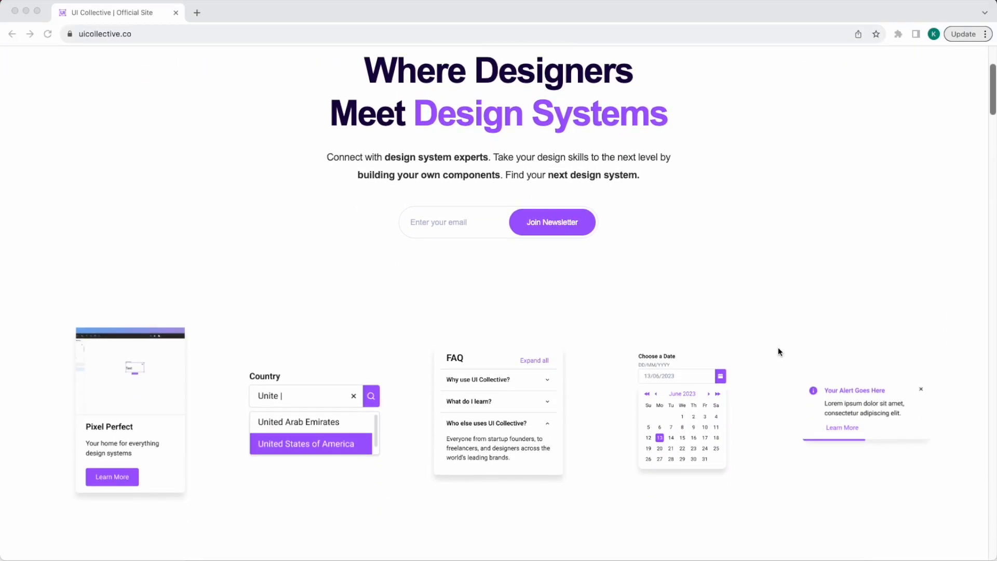
pyautogui.scroll(5, 778, 347)
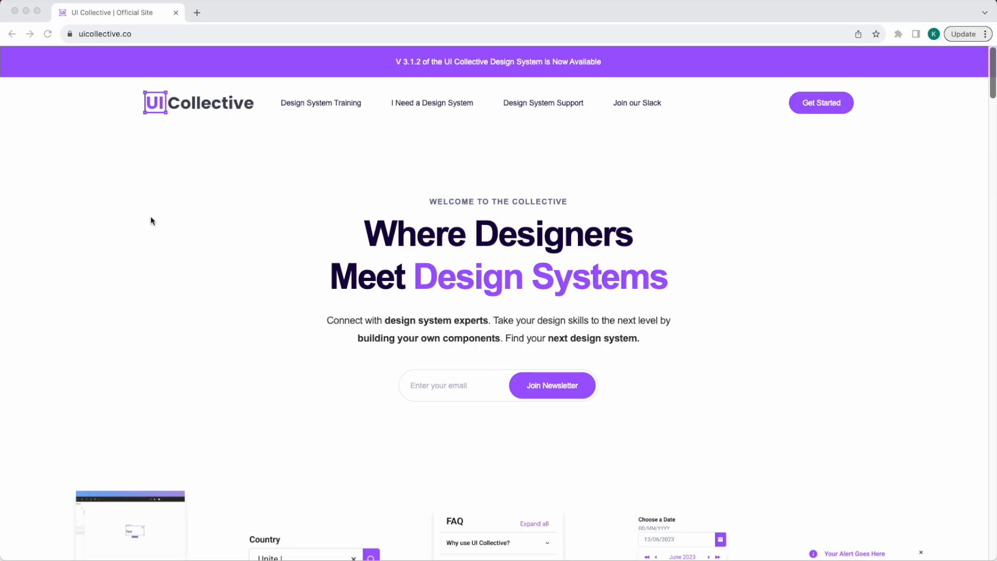
pyautogui.click(26, 11)
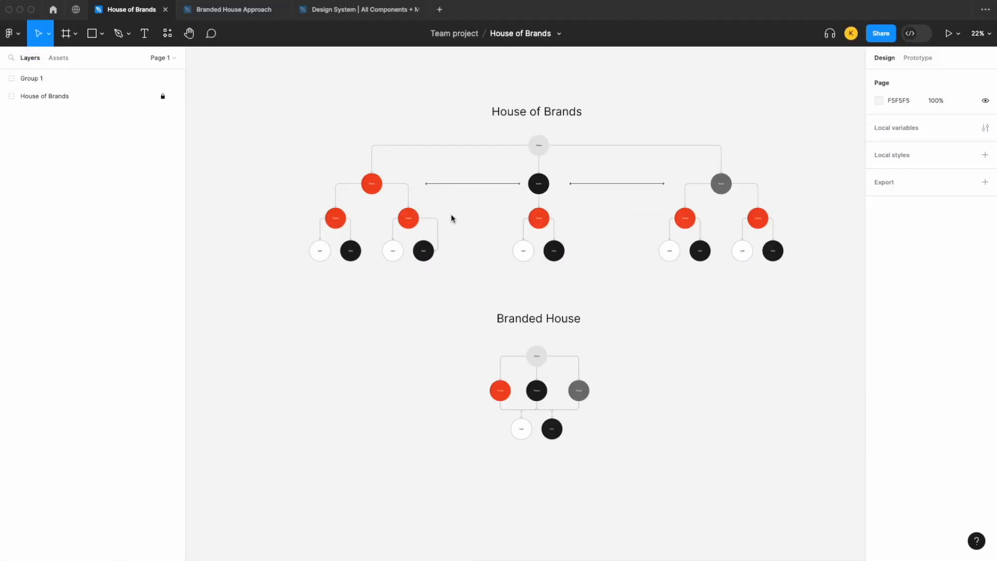
# - Open the Design System | All Components + Modules 3.1.2 file and examine its light and dark component sheets
pyautogui.click(346, 11)
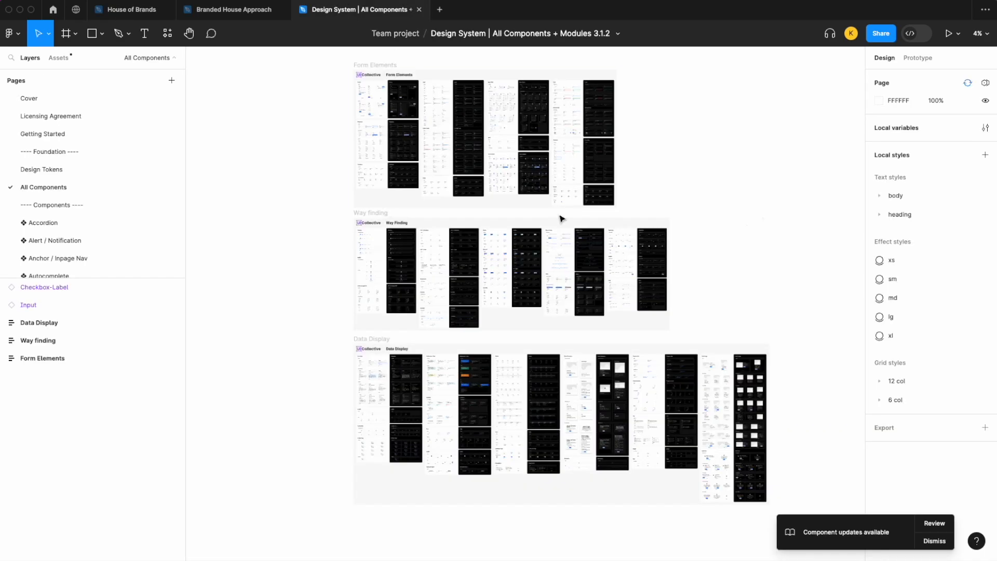
pyautogui.scroll(10, 561, 216)
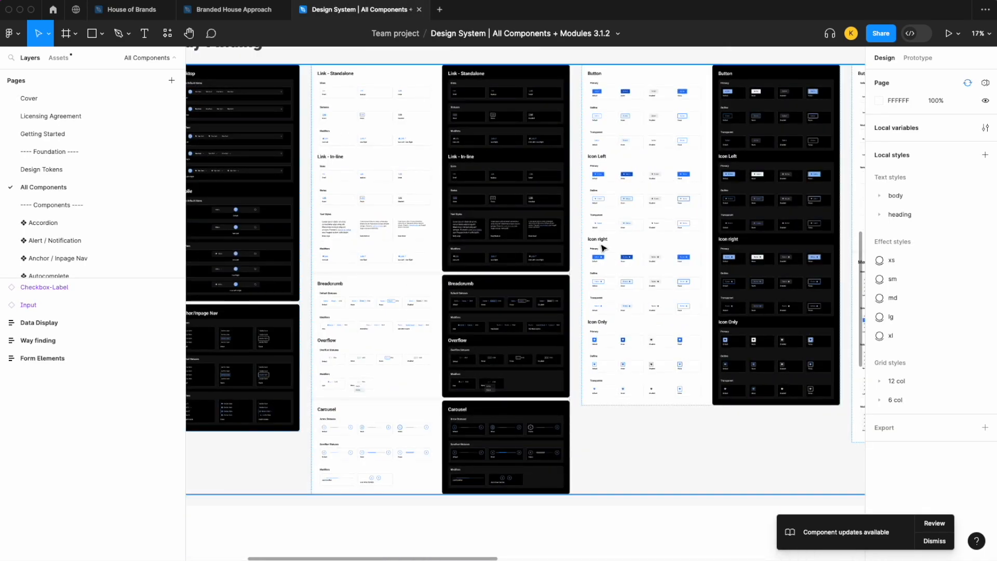
pyautogui.scroll(-5, 585, 294)
pyautogui.scroll(-4, 586, 294)
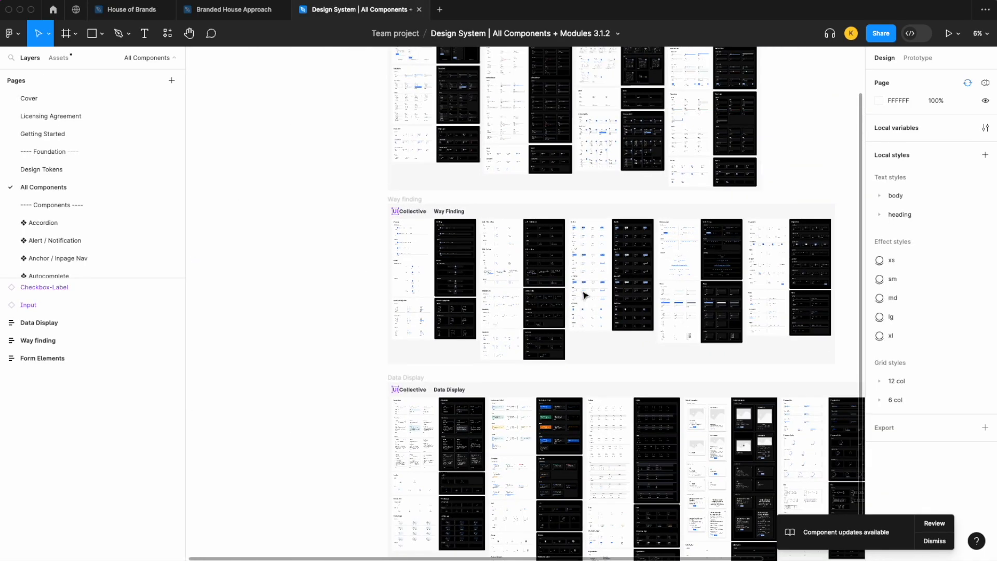